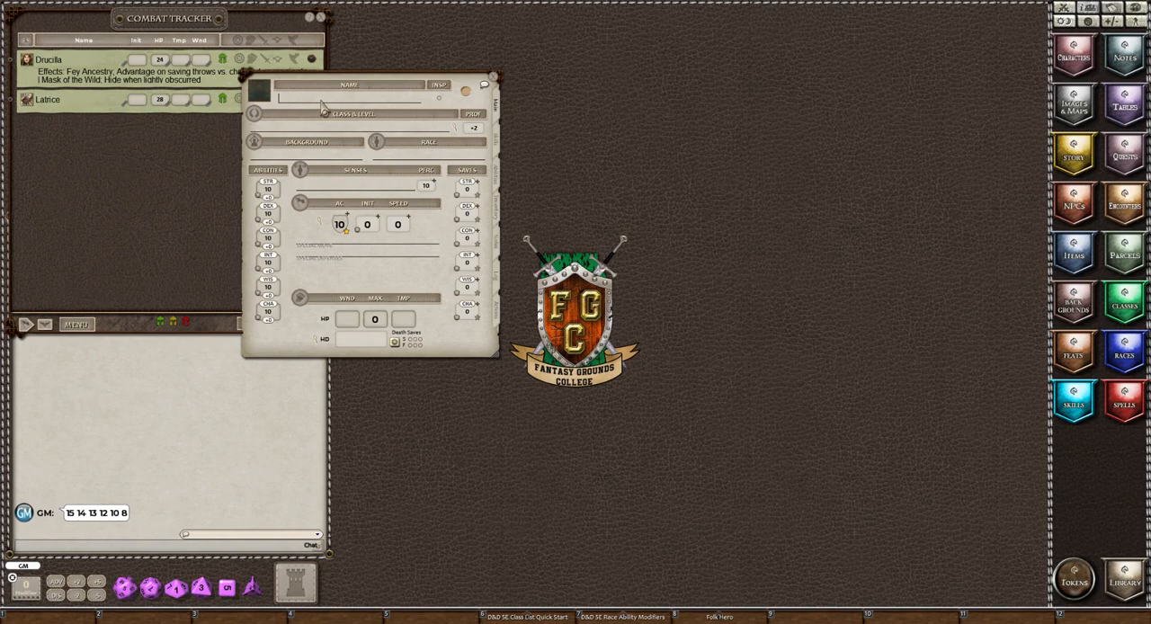
Name the character Maricella and assign a dark-haired human woman's portrait from the DND5E portrait folder.
text(Maricella)
click(259, 91)
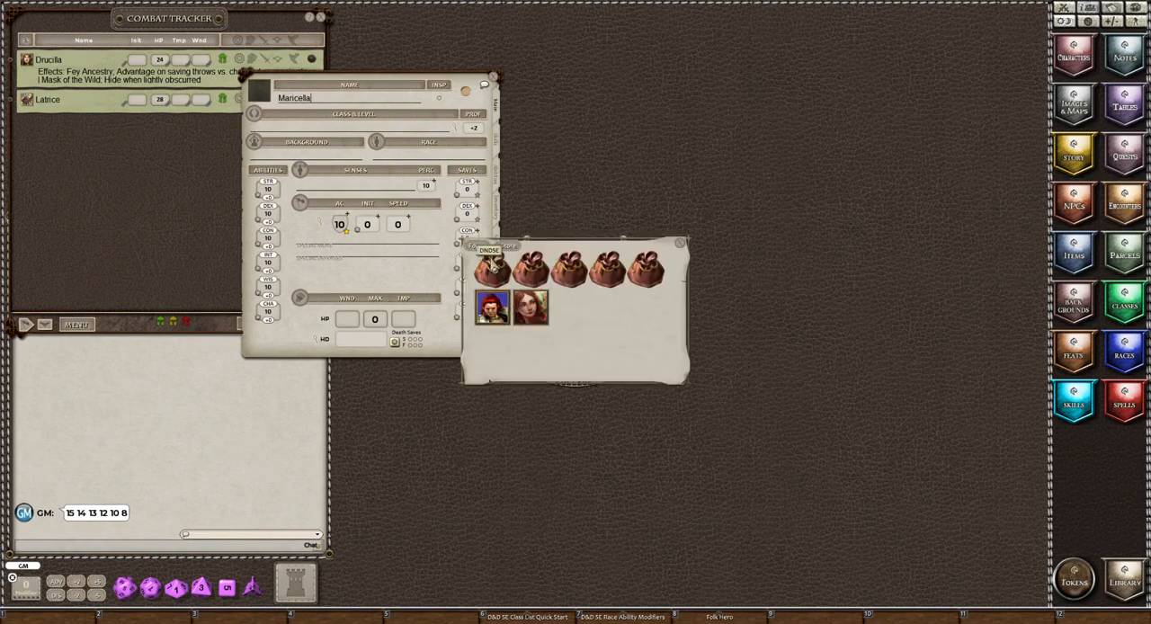
click(494, 276)
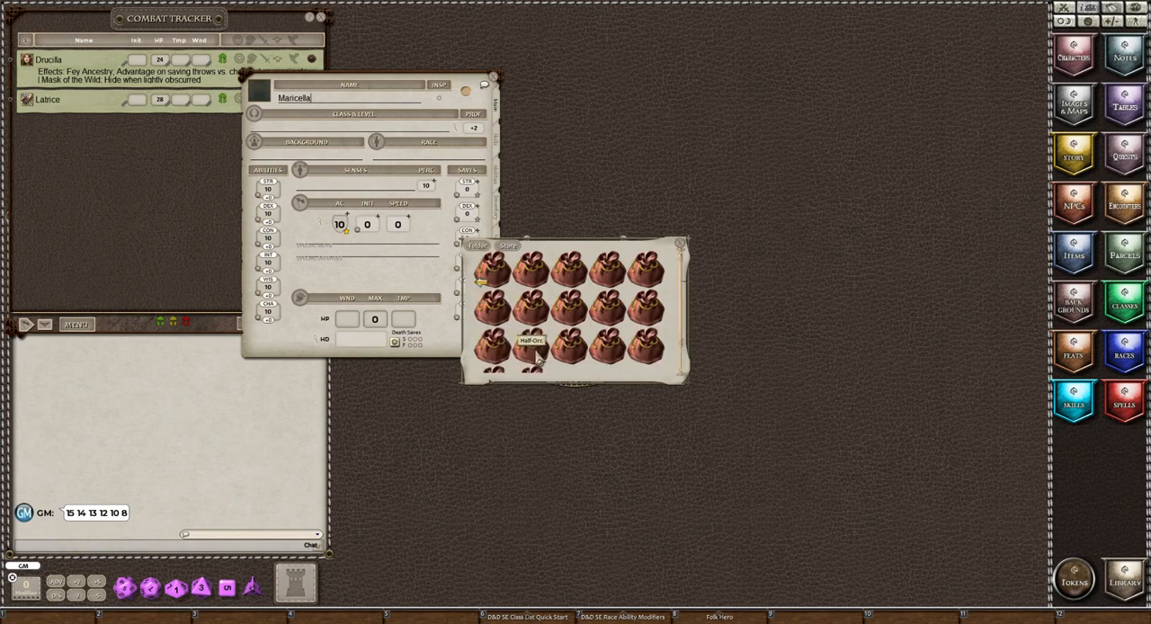
click(604, 354)
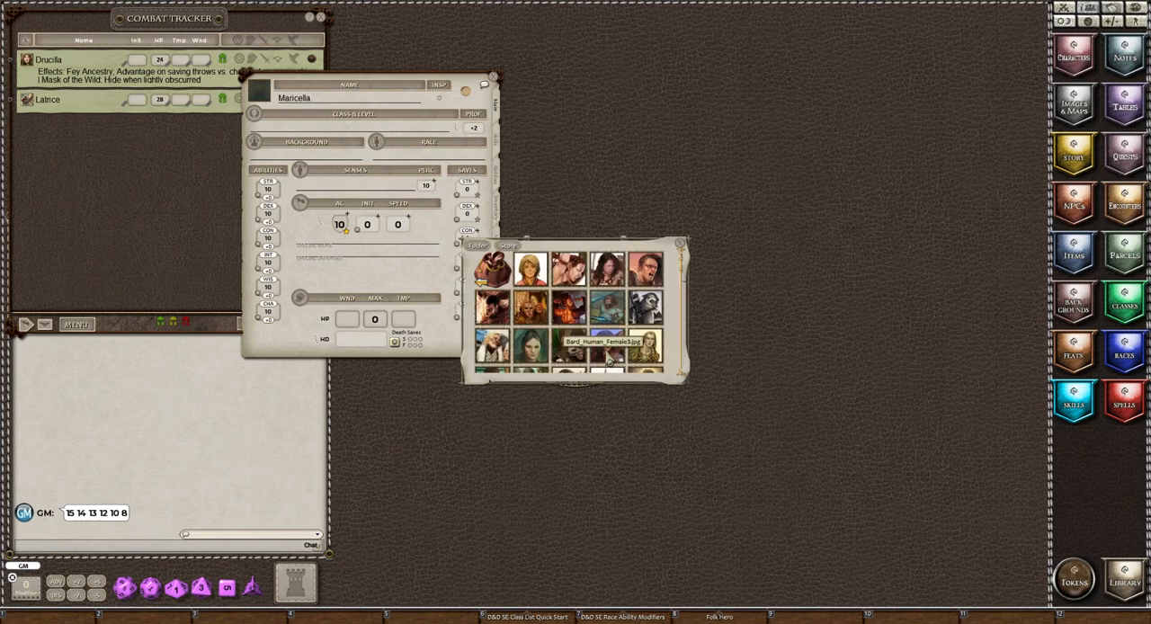
click(616, 274)
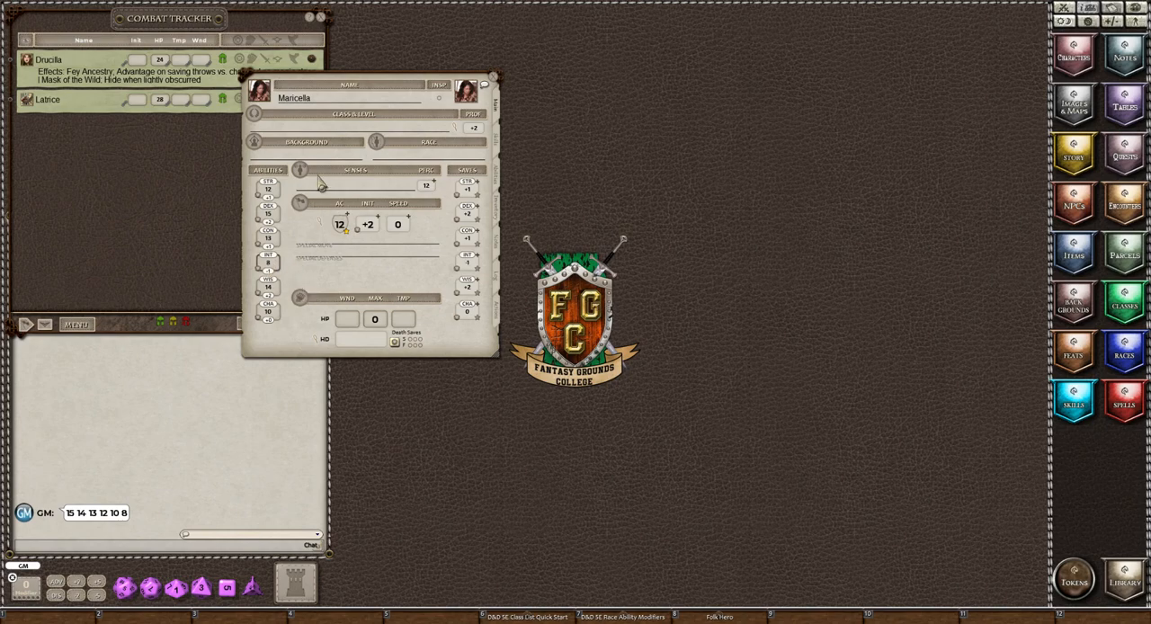
Add the Folk Hero background to Maricella's character sheet, and close the background list.
click(1077, 307)
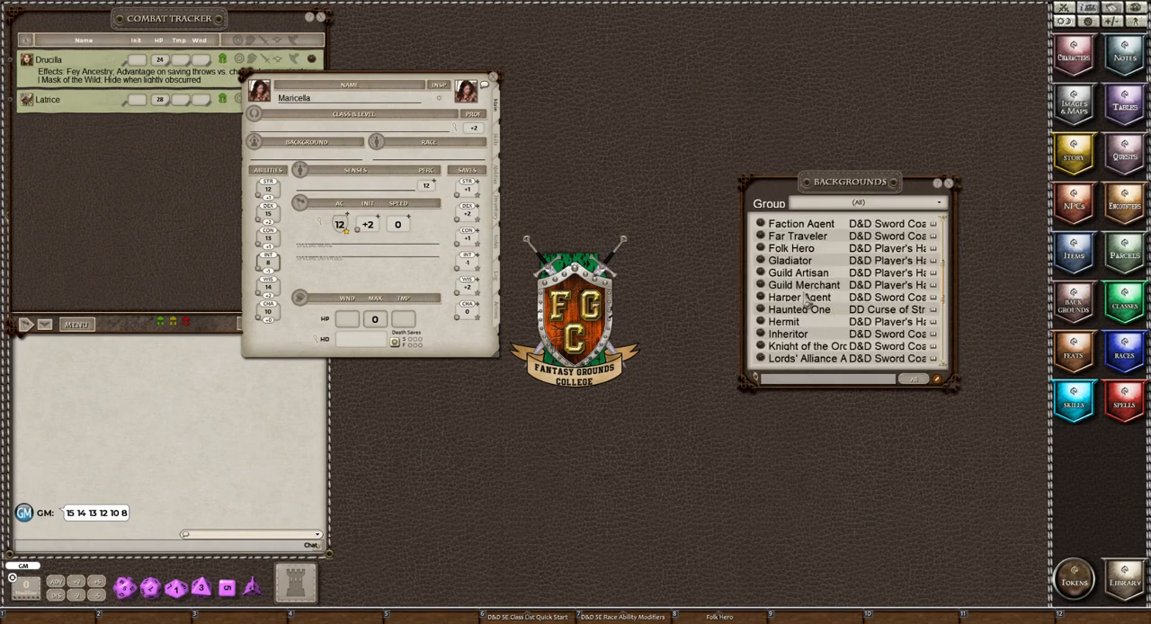
drag(761, 249, 262, 156)
click(950, 184)
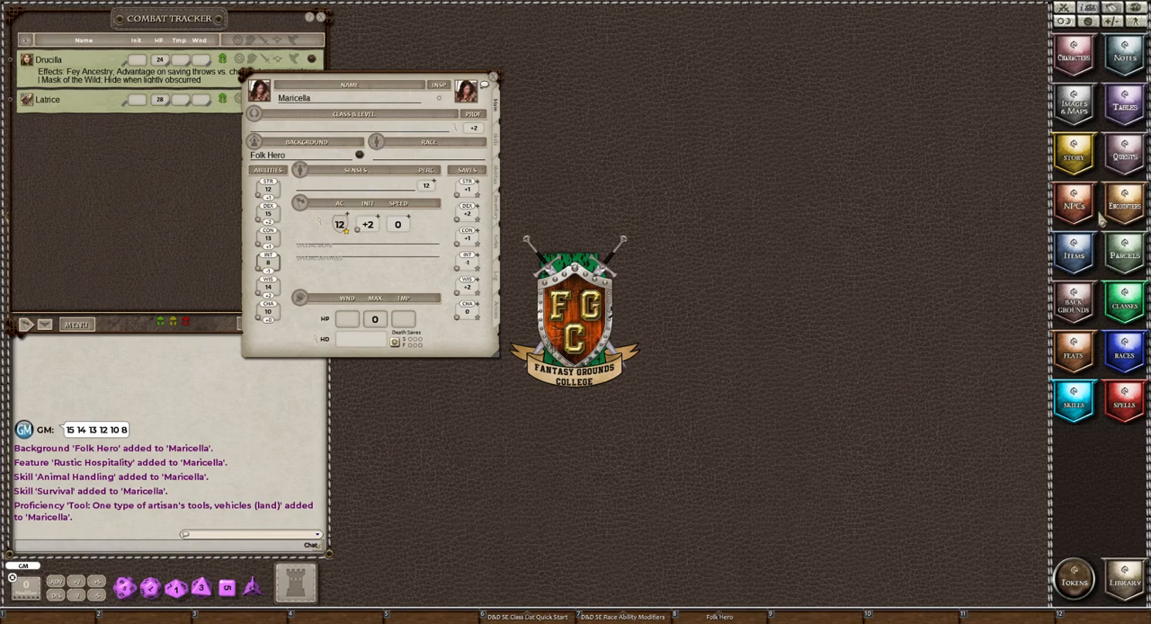
Add the Human race from the D&D Player's Handbook to Maricella's sheet, and close the race list.
click(1126, 353)
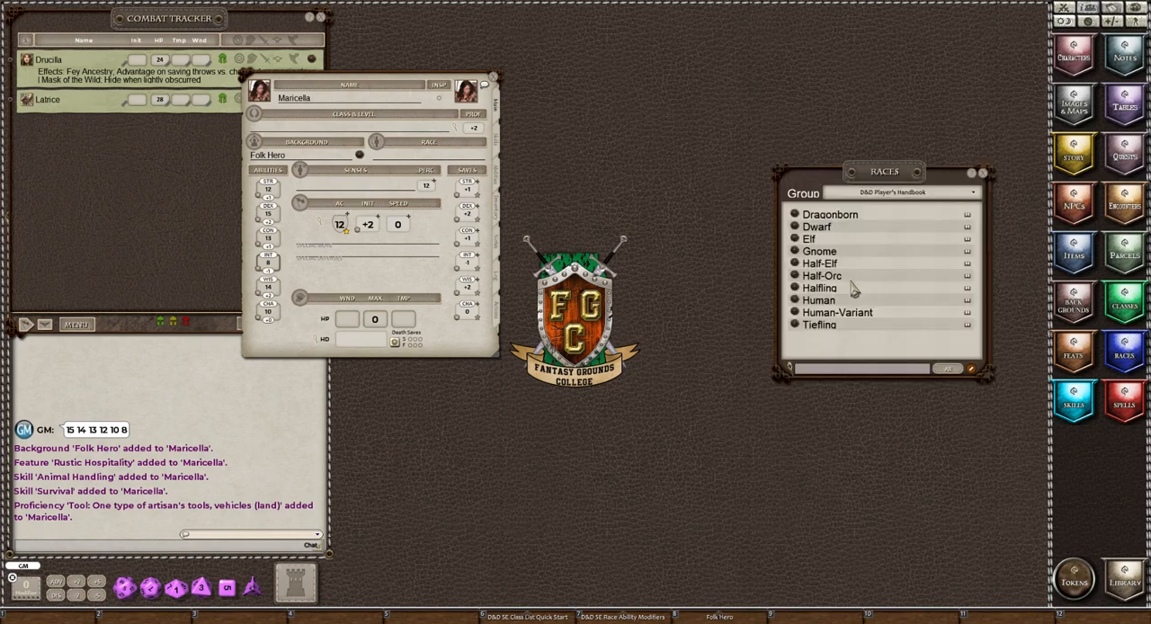
drag(790, 308, 408, 162)
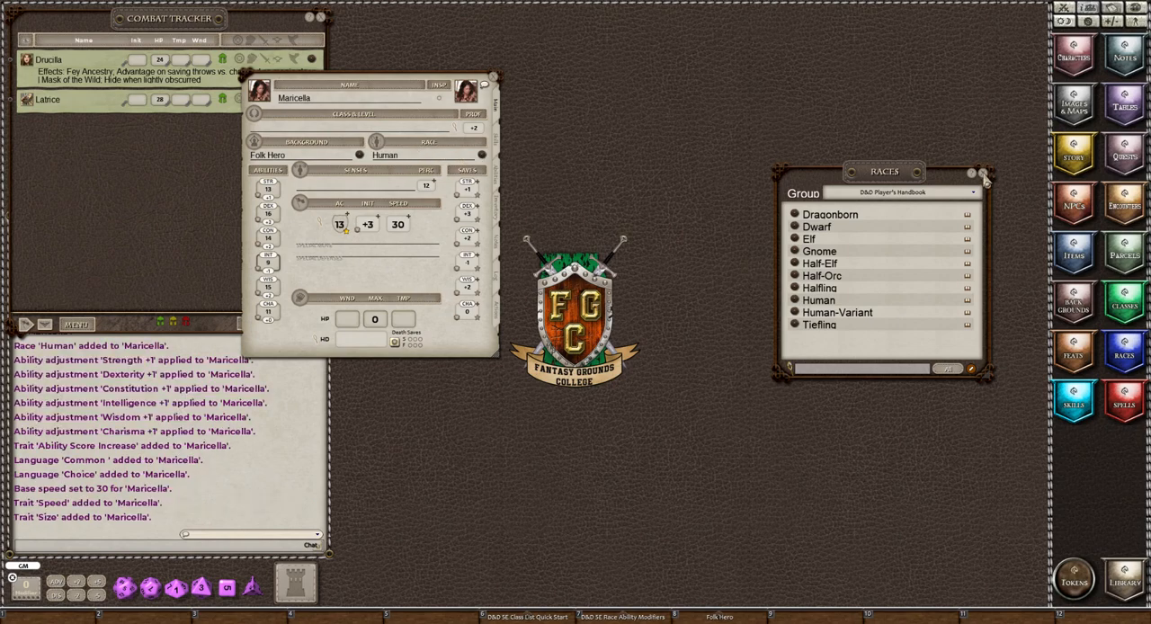
click(984, 175)
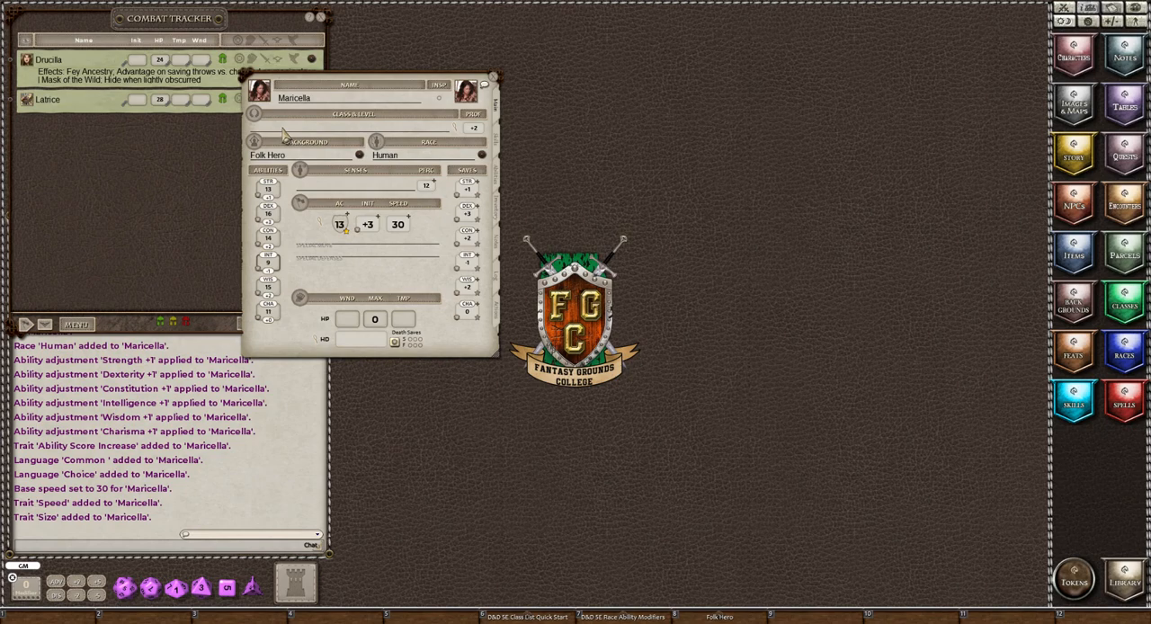
Add the first level of the Monk class from the D&D Player's Handbook to Maricella's sheet, and close the class list.
drag(316, 83, 346, 72)
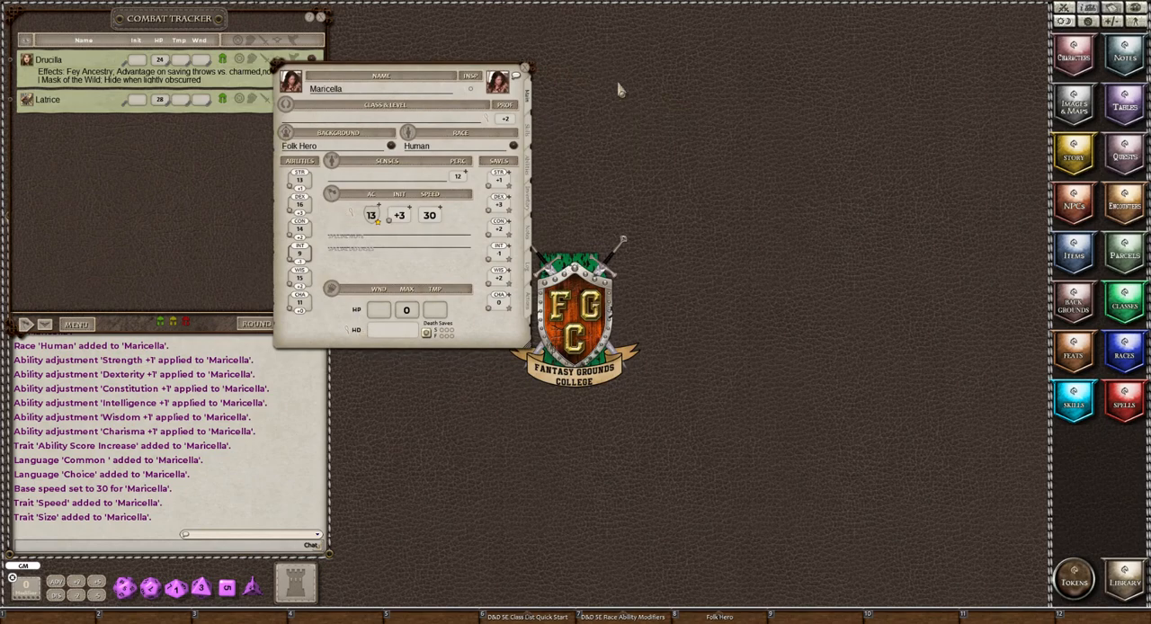
click(1125, 302)
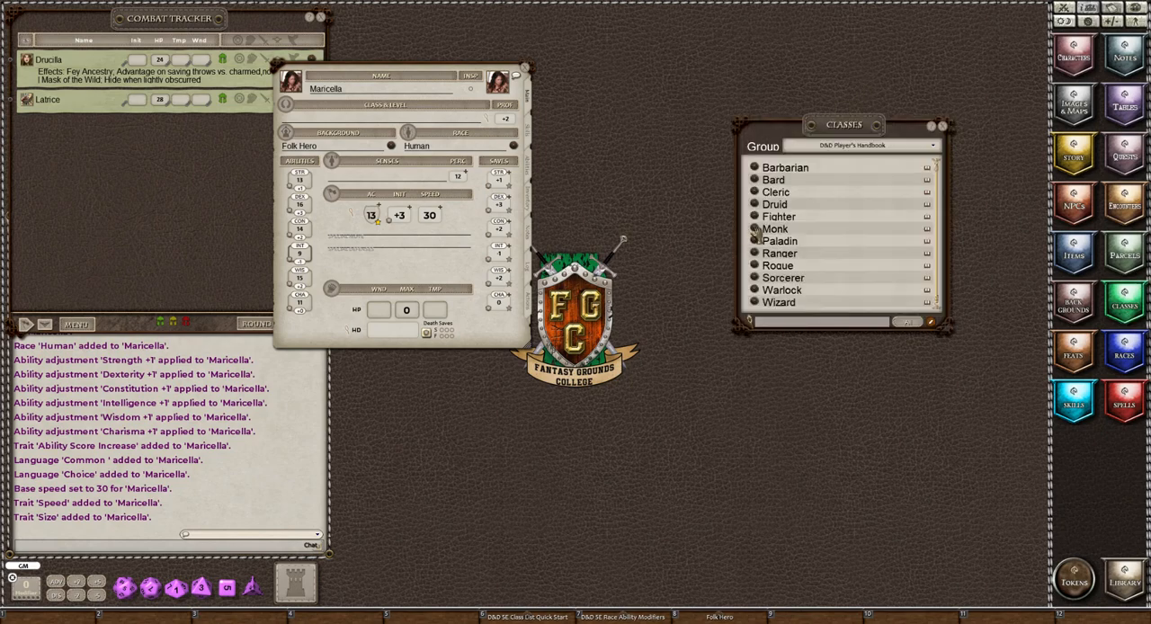
drag(342, 119, 342, 118)
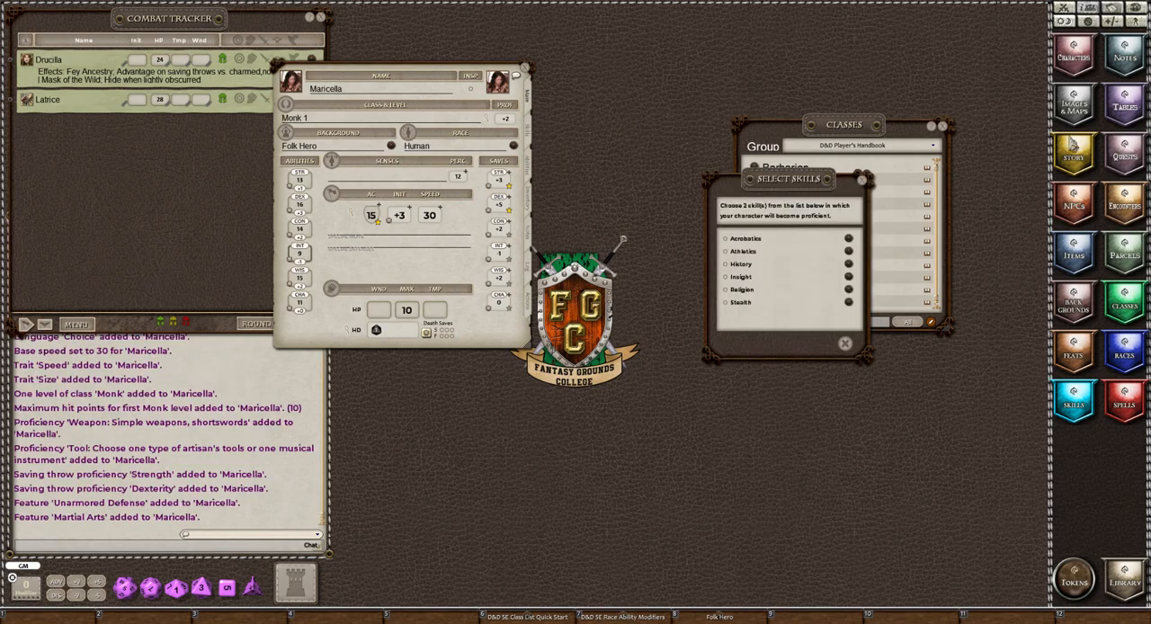
click(939, 127)
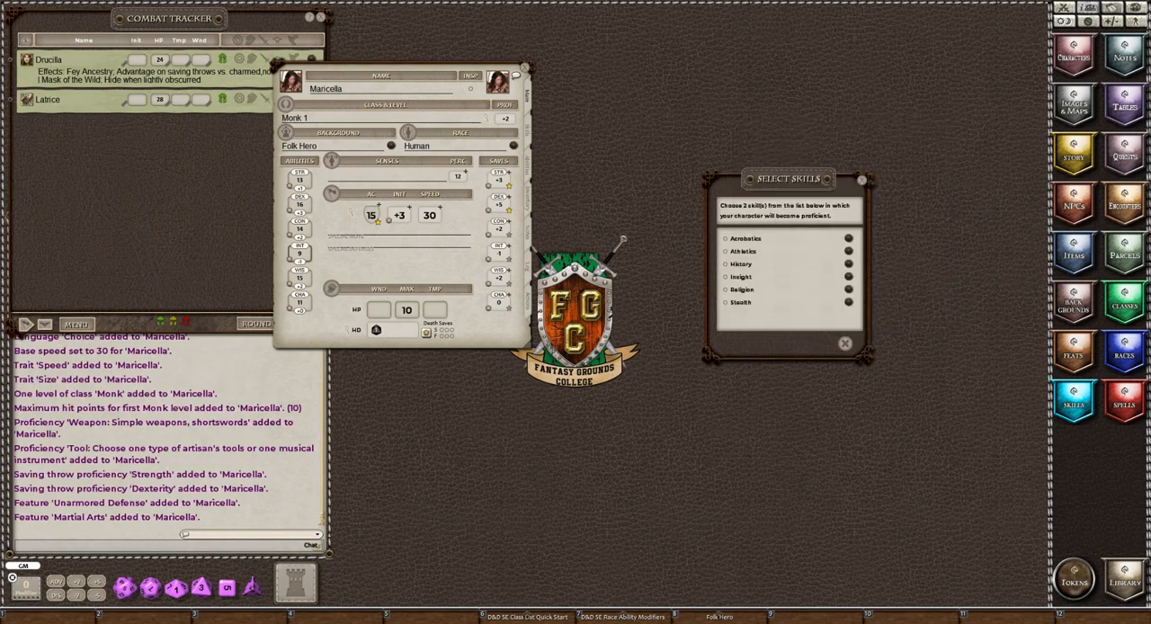
Compare the class skill options with Maricella's skill list and confirm Acrobatics and Insight as her two proficiencies.
click(528, 128)
drag(765, 176, 615, 74)
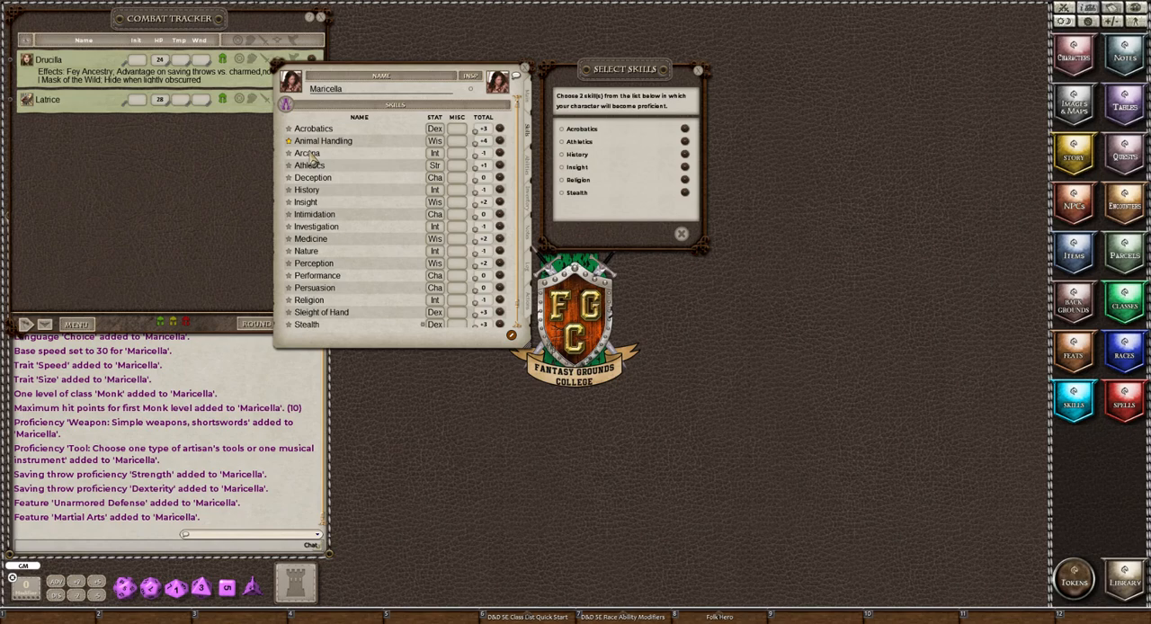
scroll(308, 158, down, 2)
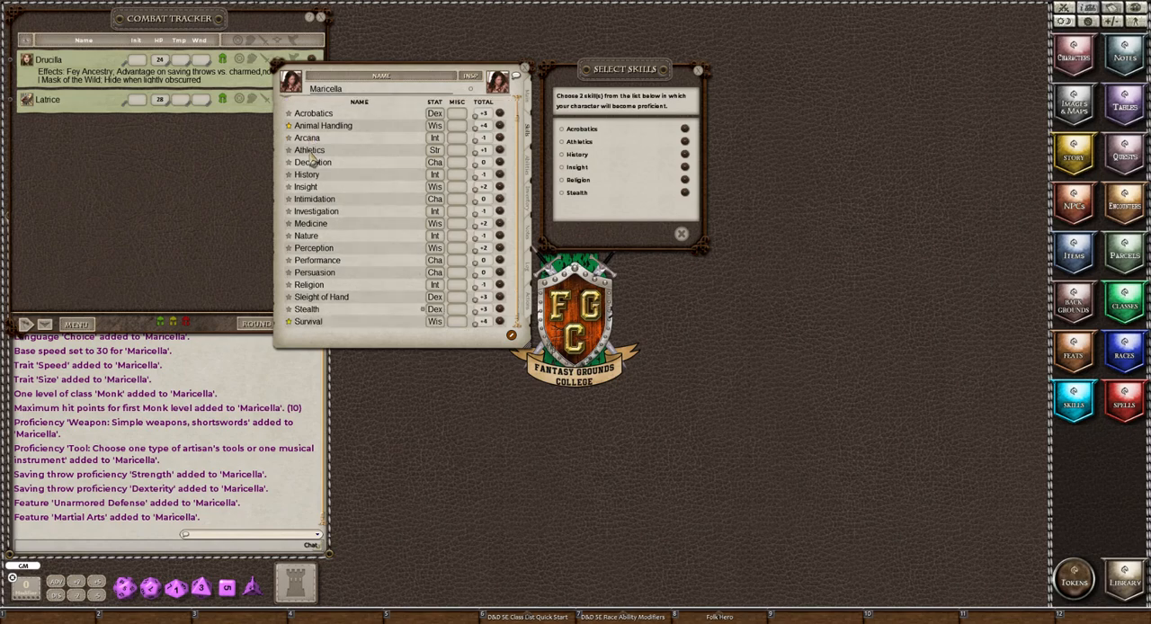
scroll(311, 159, up, 2)
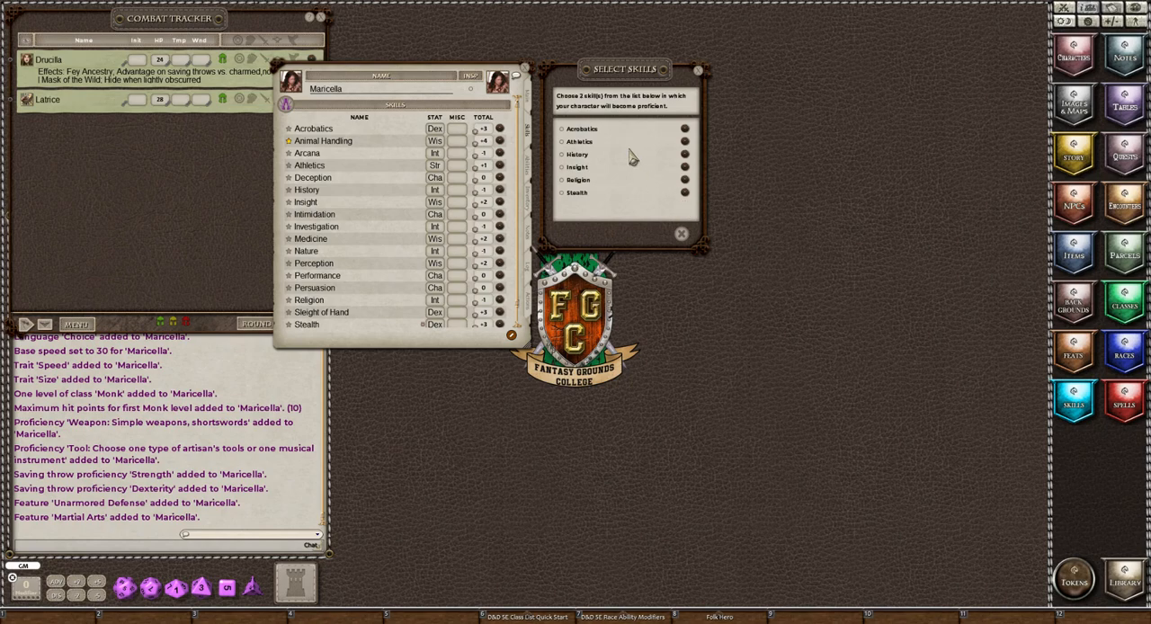
click(684, 130)
click(684, 131)
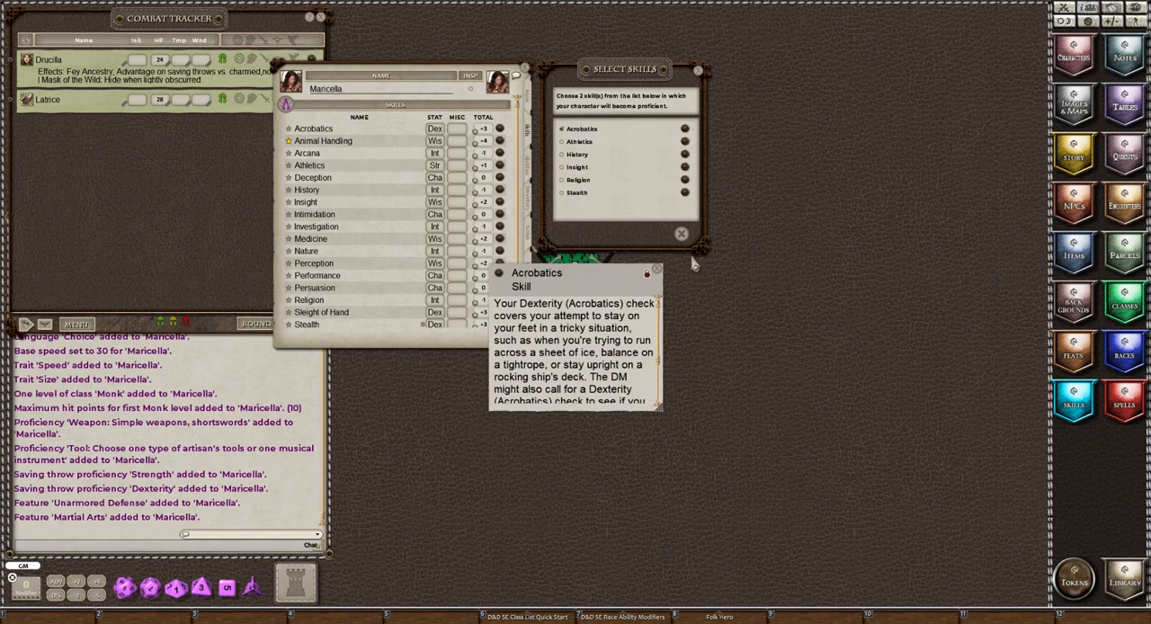
click(657, 269)
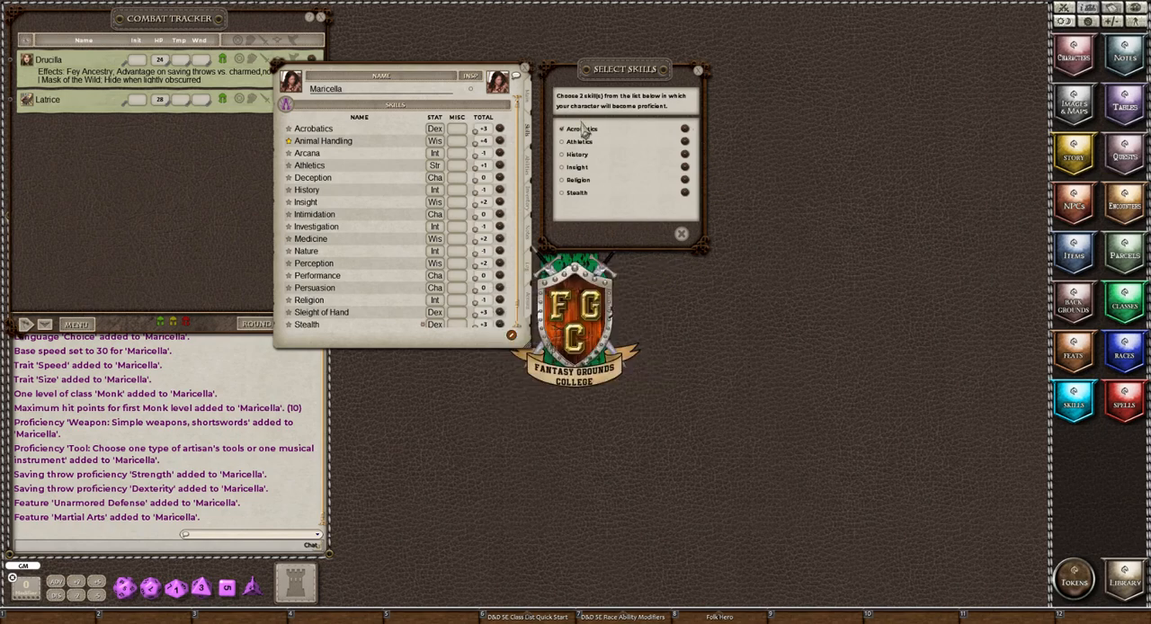
click(562, 170)
click(684, 167)
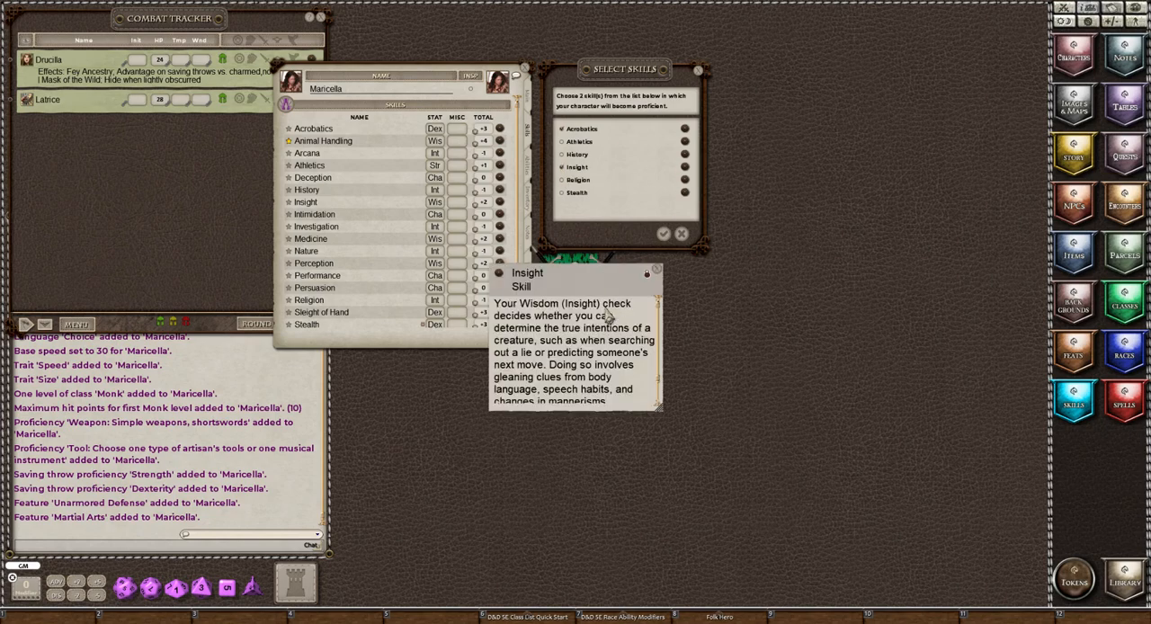
click(656, 271)
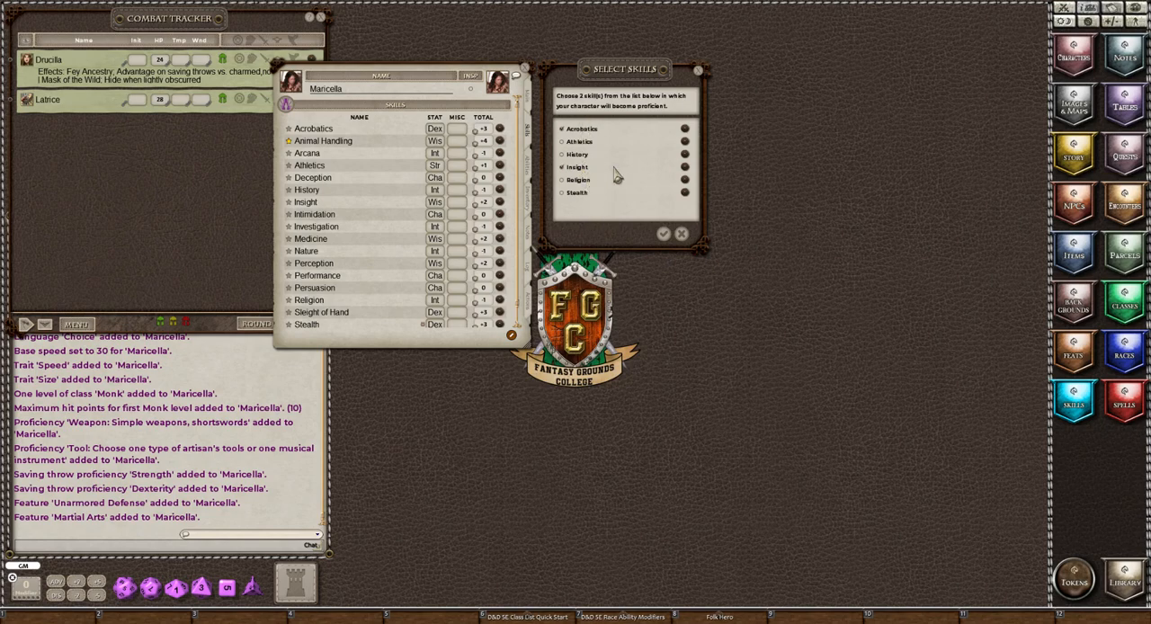
click(663, 236)
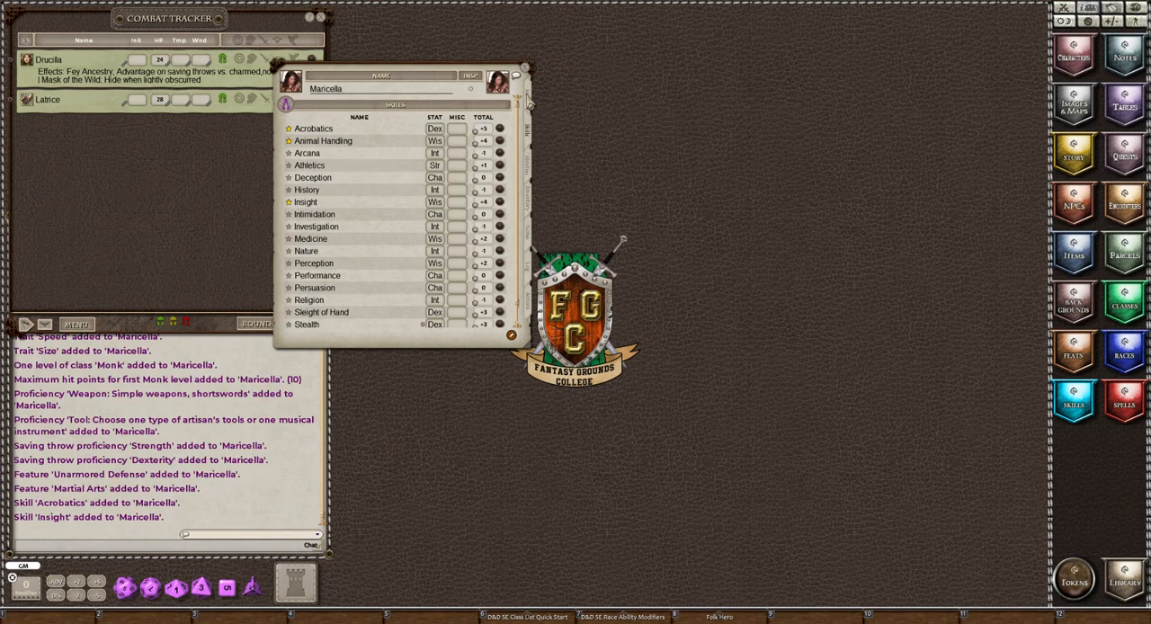
Raise Maricella to Monk level 3 by adding two more levels from her class and level details.
click(529, 101)
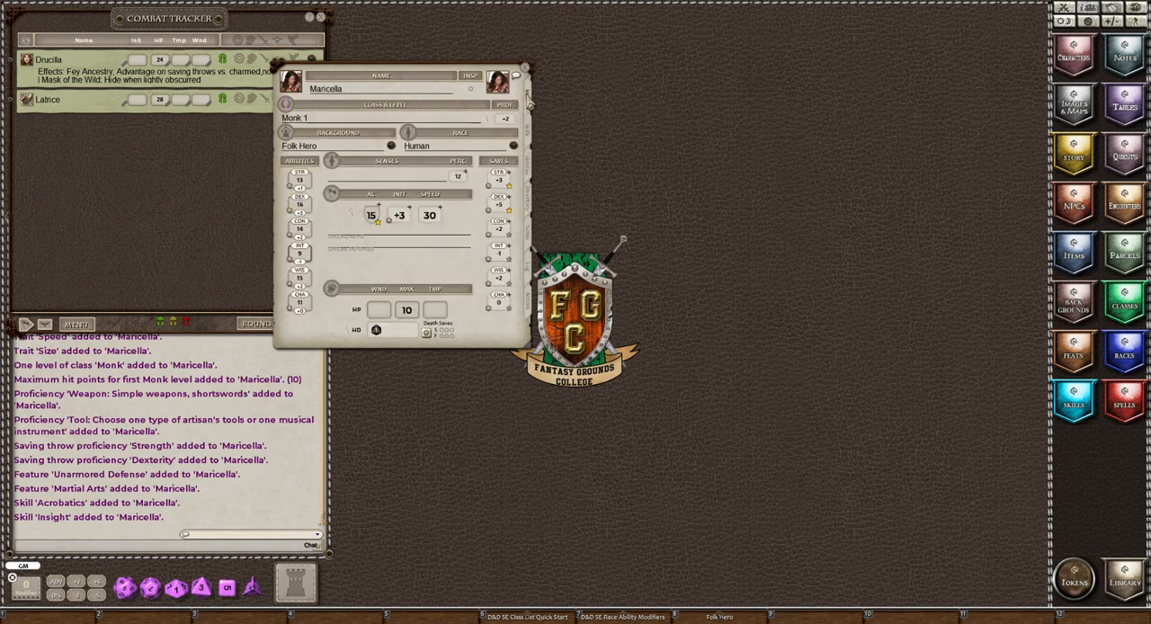
click(487, 121)
drag(557, 256, 638, 77)
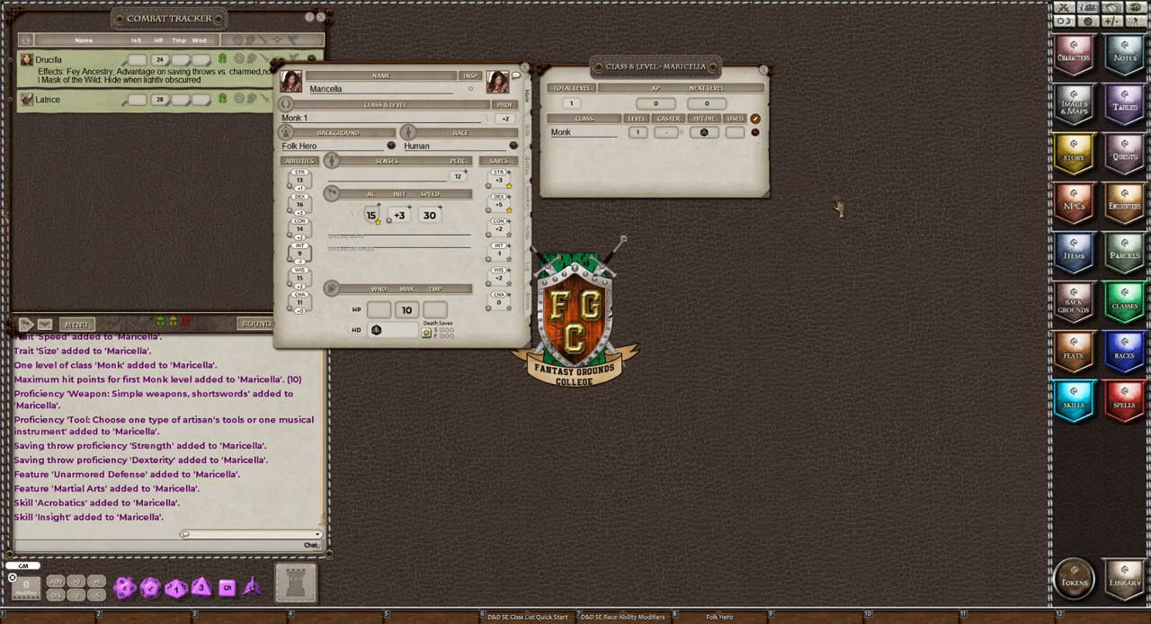
drag(756, 132, 710, 166)
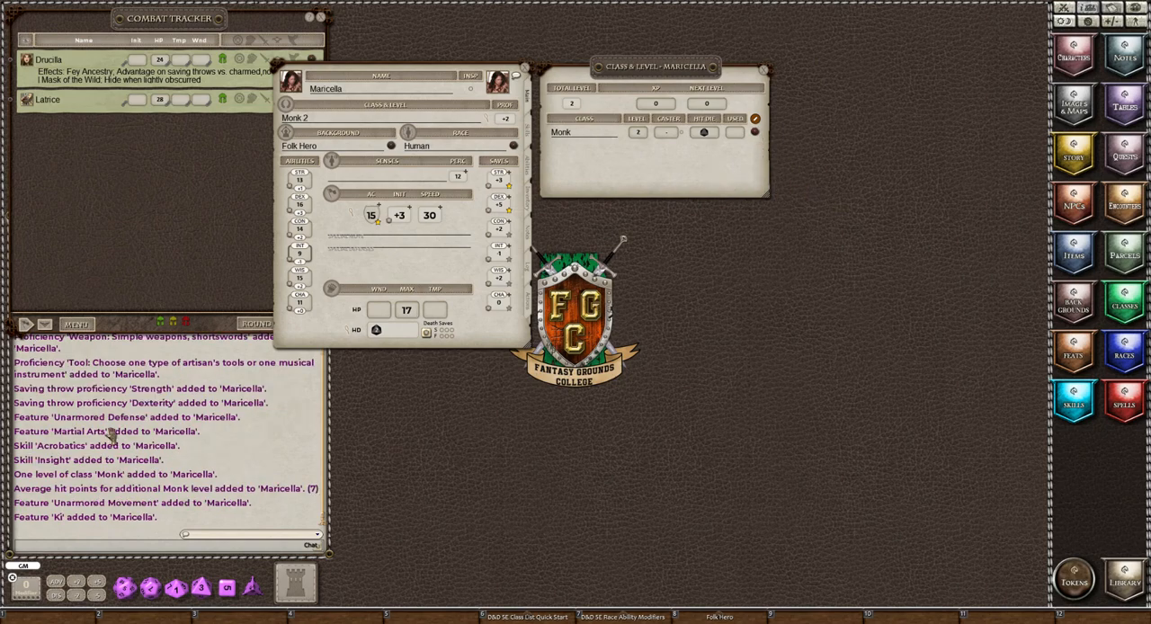
click(755, 132)
drag(864, 174, 738, 159)
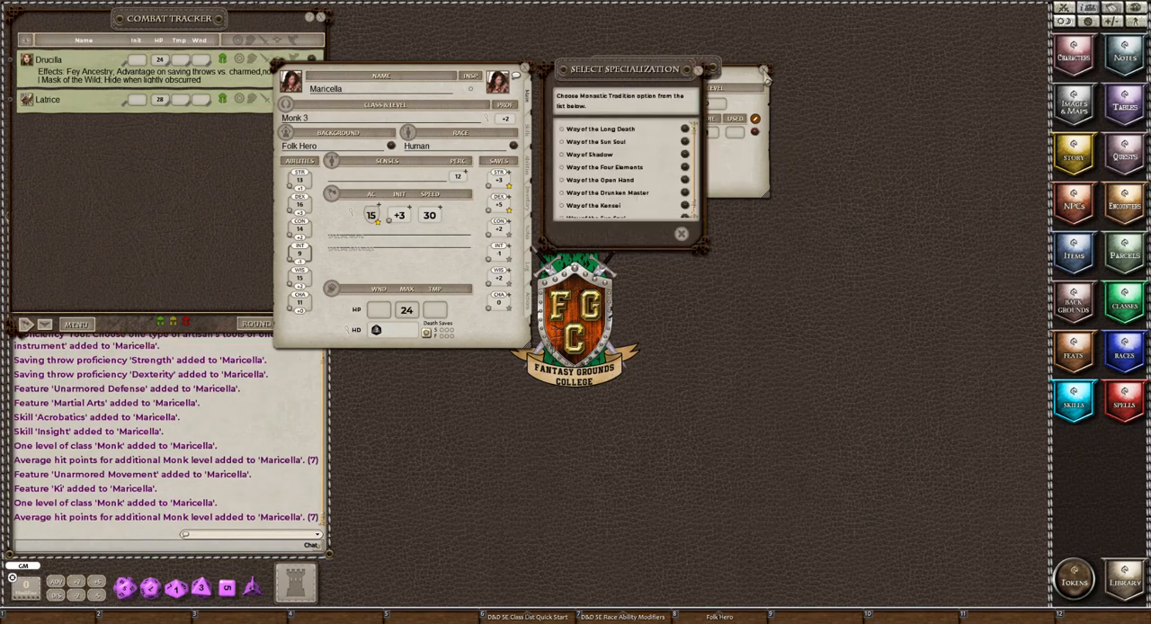
Close the class and level details and confirm Way of the Open Hand as Maricella's Monastic Tradition.
click(764, 70)
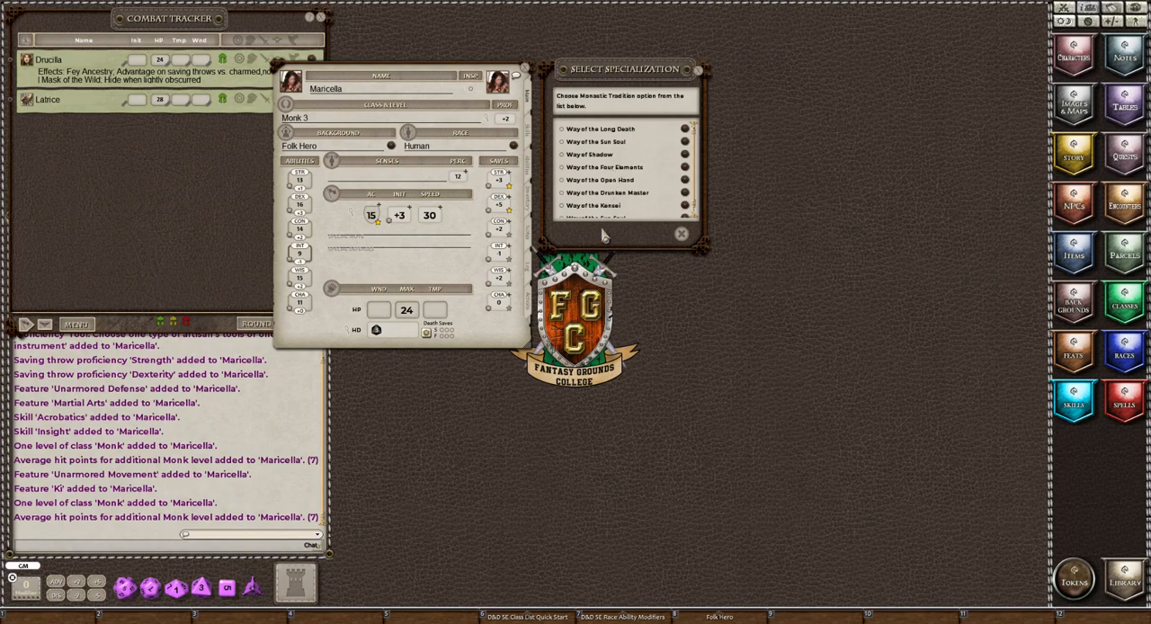
click(562, 181)
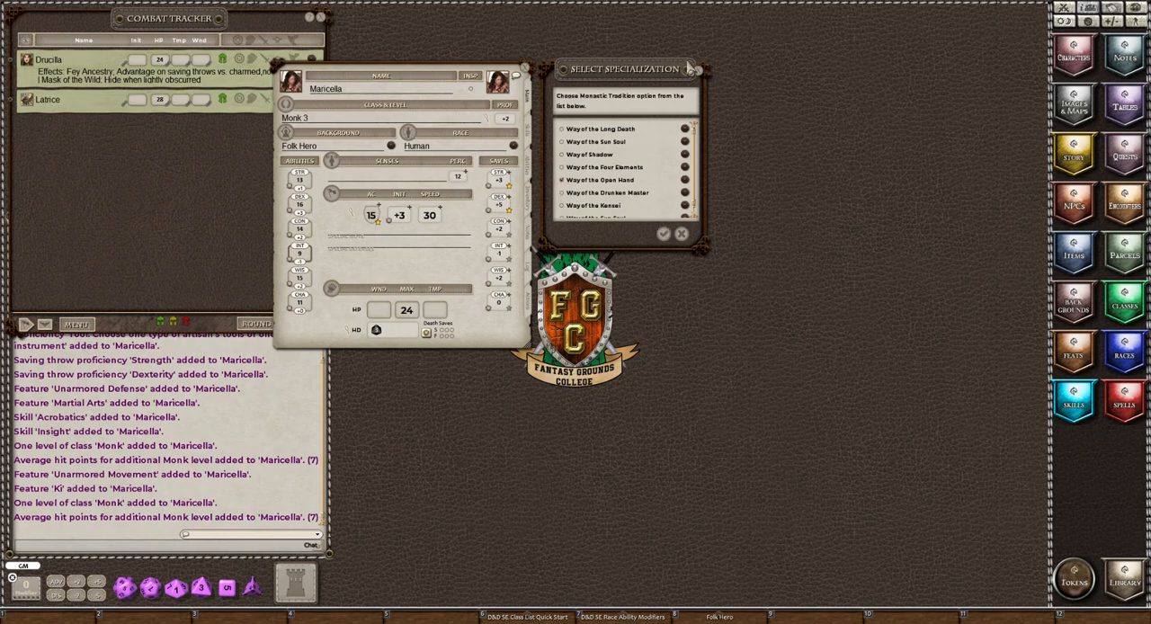
click(663, 235)
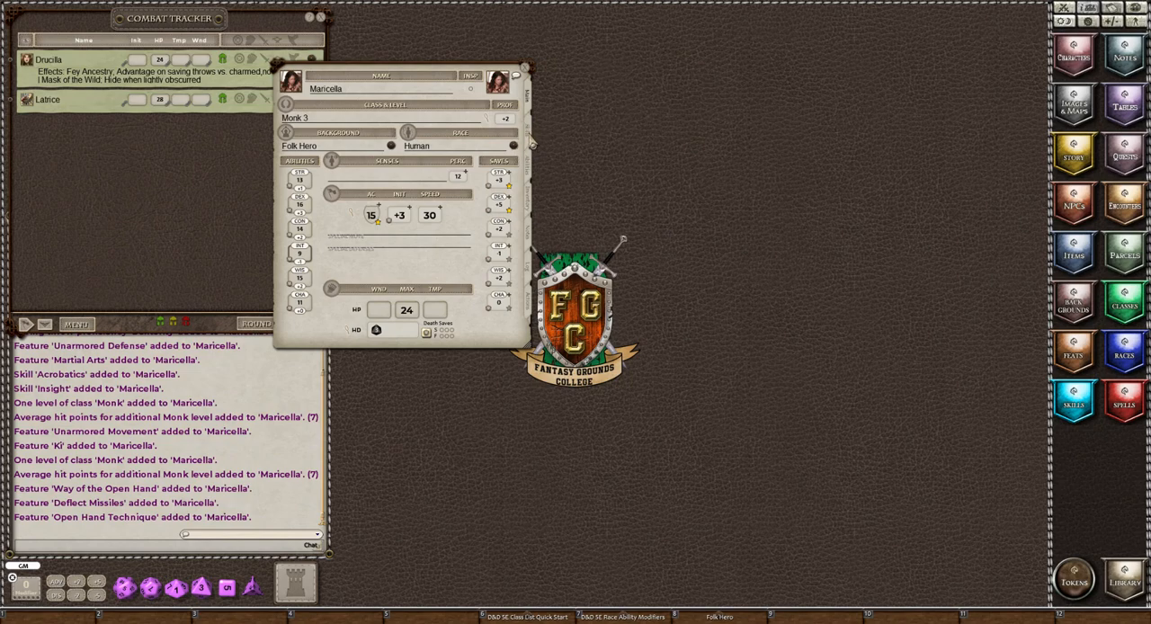
Open the Deflect Missiles and Ki feature descriptions from Maricella's abilities and lay them out side by side.
click(531, 174)
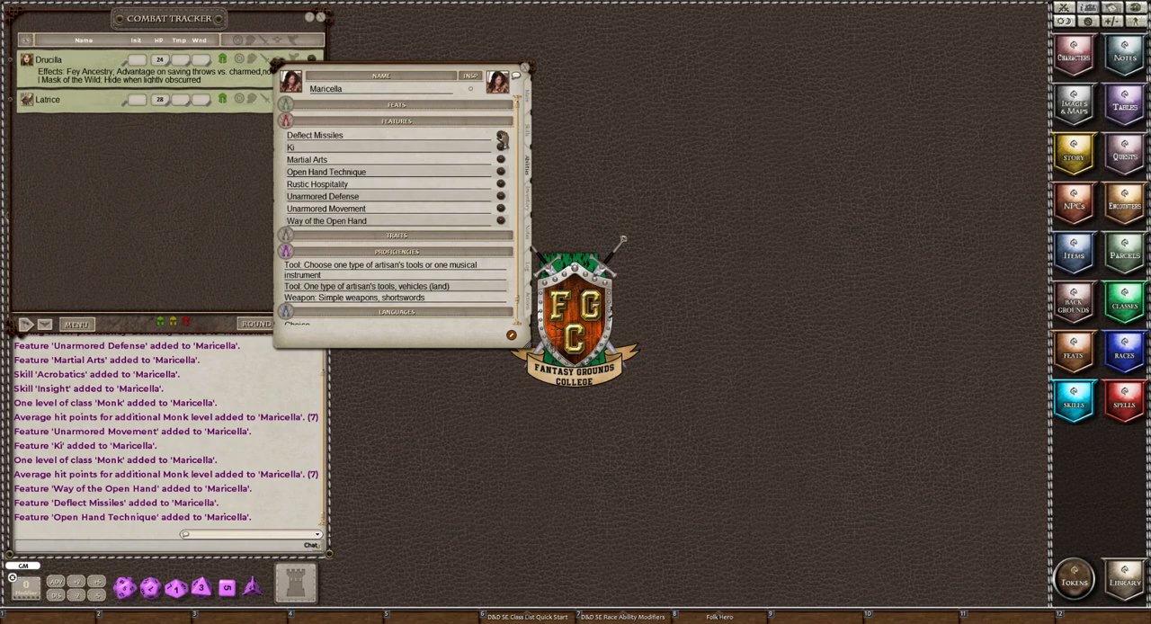
click(502, 140)
drag(571, 235, 698, 37)
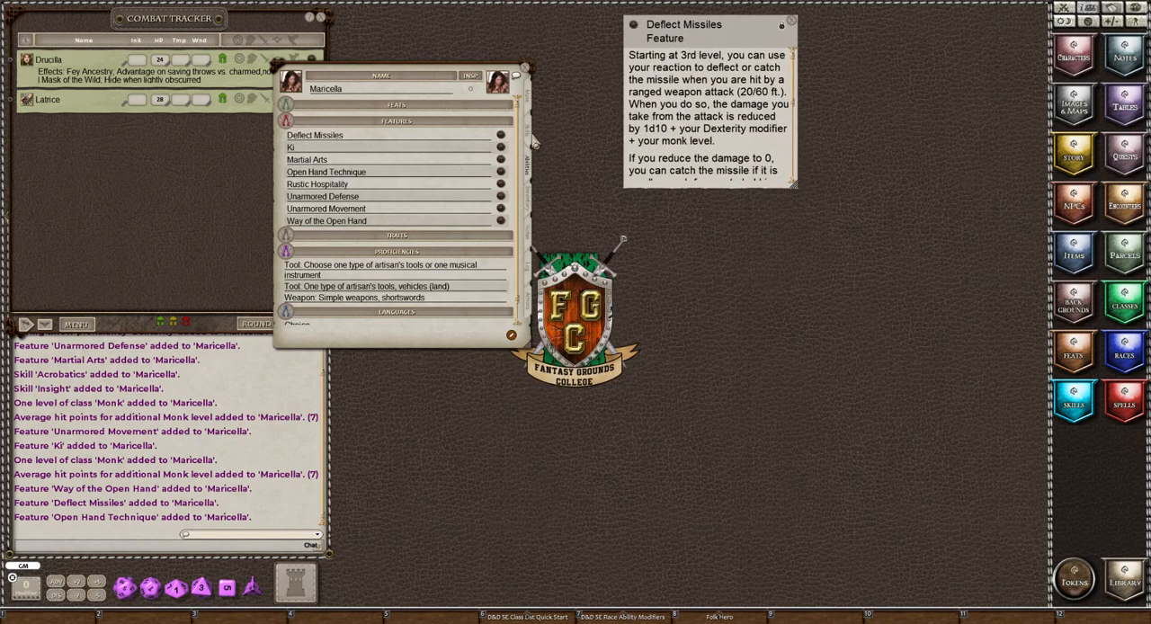
click(501, 147)
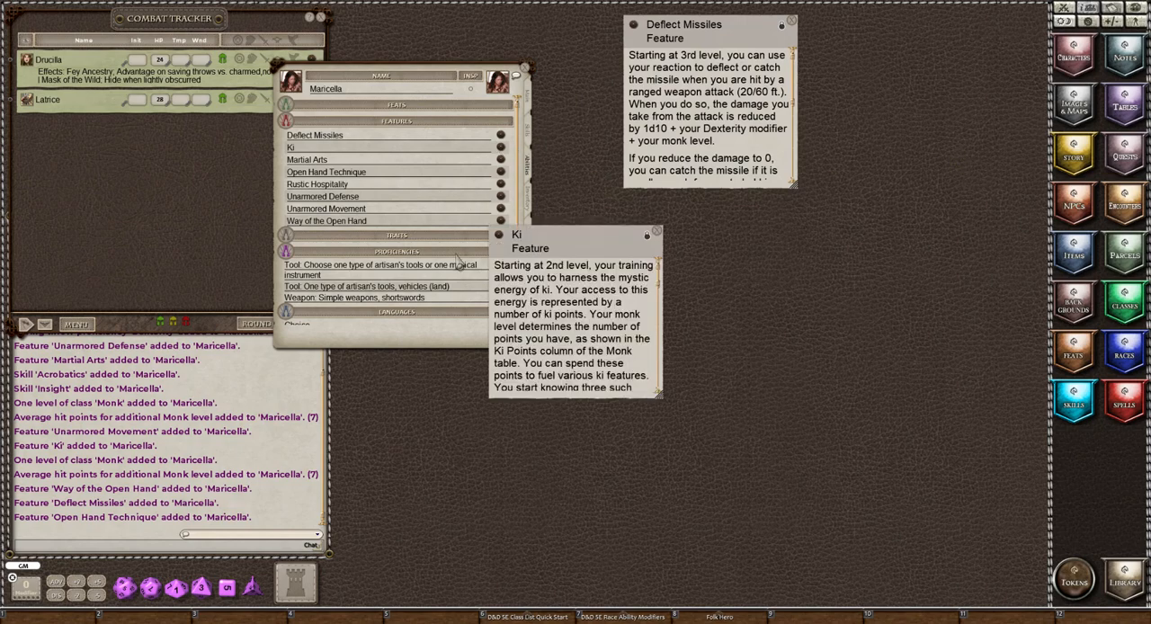
drag(571, 244, 882, 33)
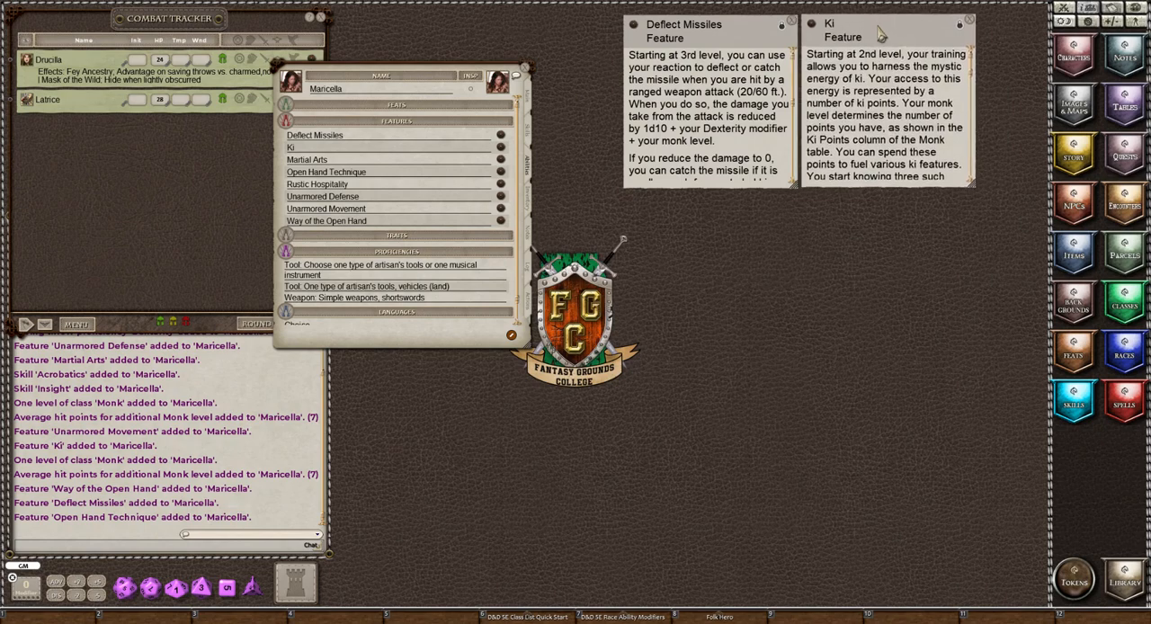
Lay out the Martial Arts and Open Hand Technique descriptions below the first two, and read and close Rustic Hospitality.
click(501, 161)
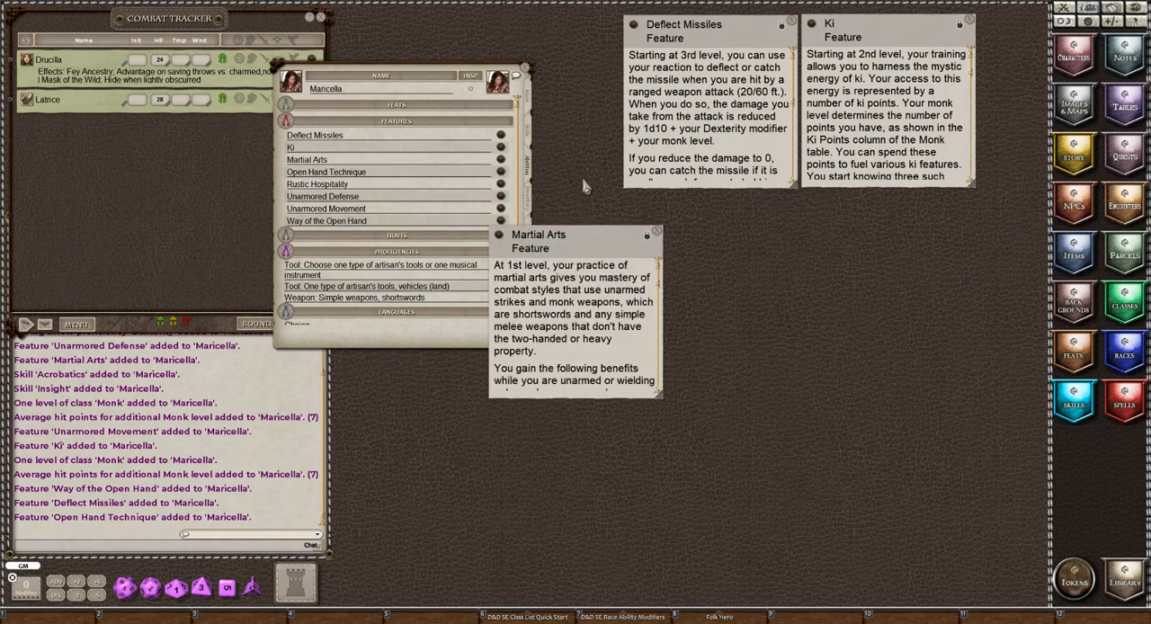
drag(573, 262, 712, 92)
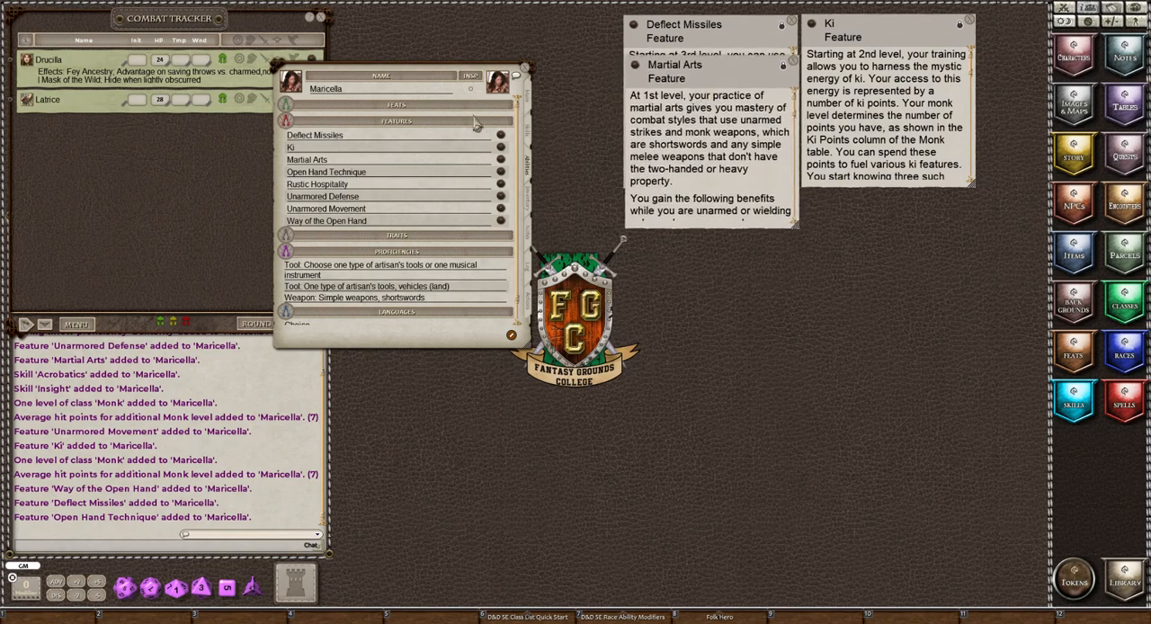
click(500, 172)
drag(573, 263, 889, 105)
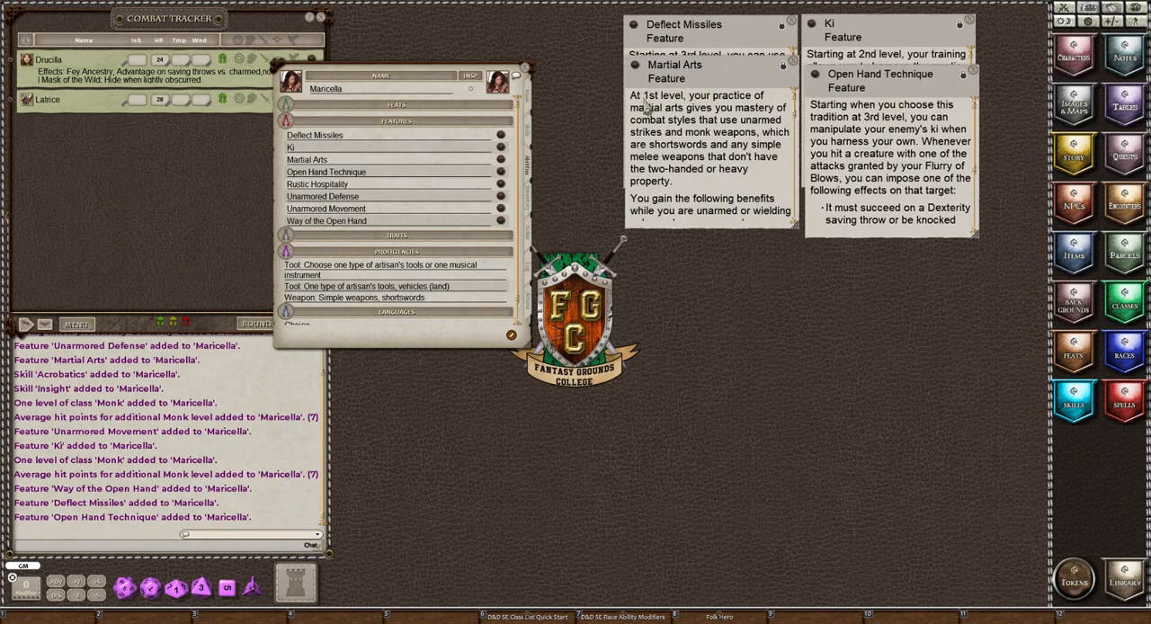
click(500, 184)
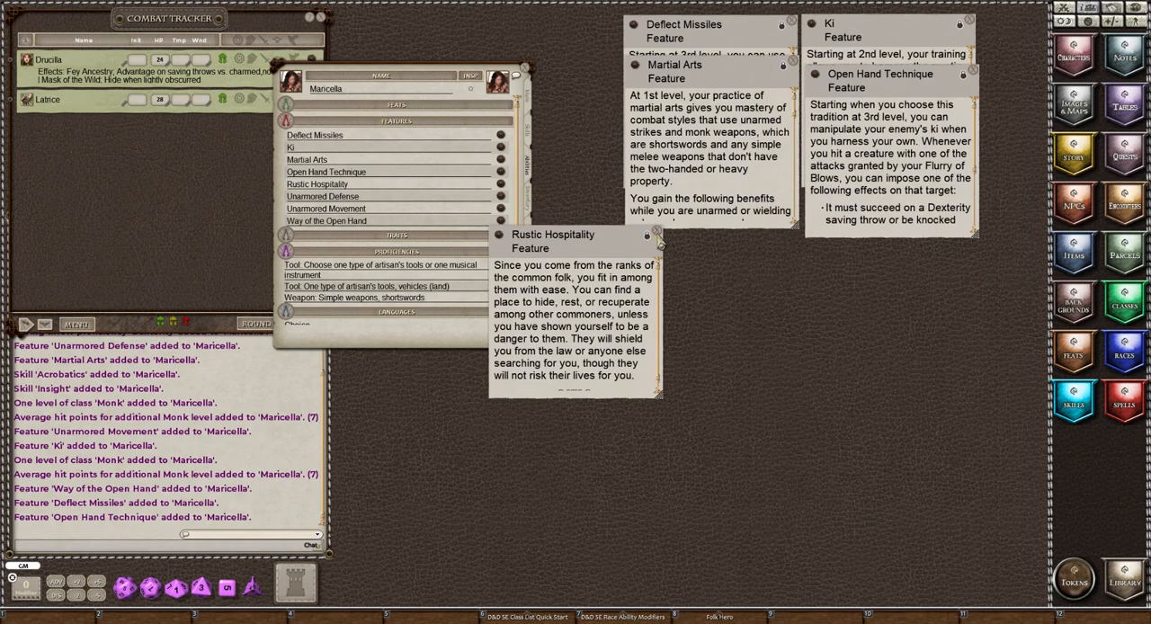
click(657, 232)
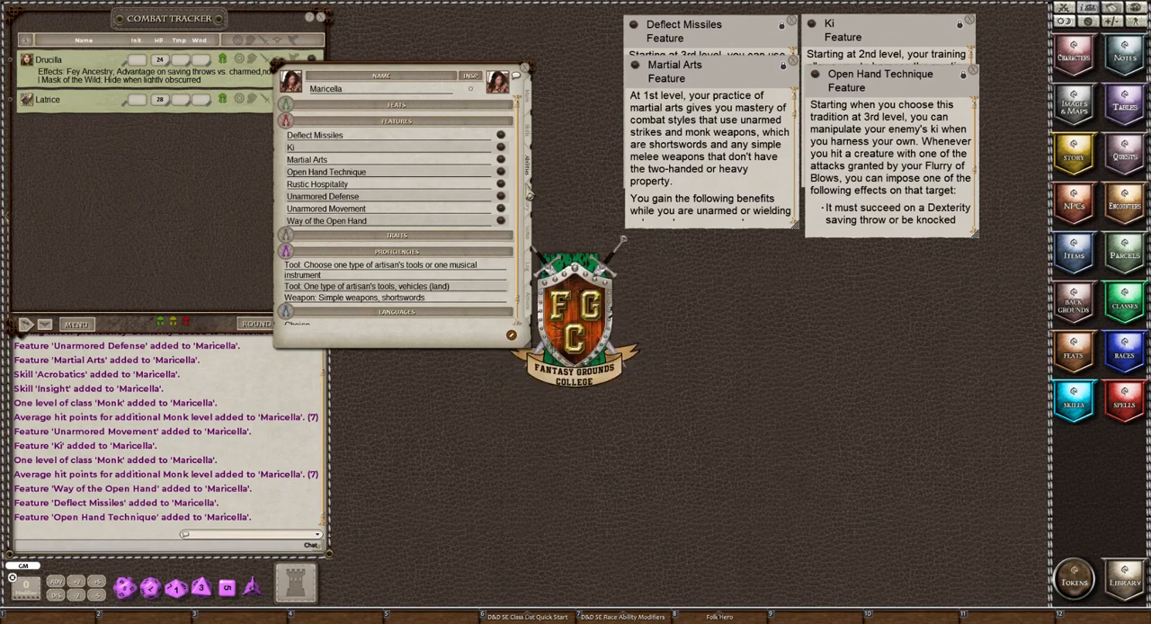
Add the Unarmored Defense and Unarmored Movement descriptions to the layout, and read and close Way of the Open Hand.
click(501, 196)
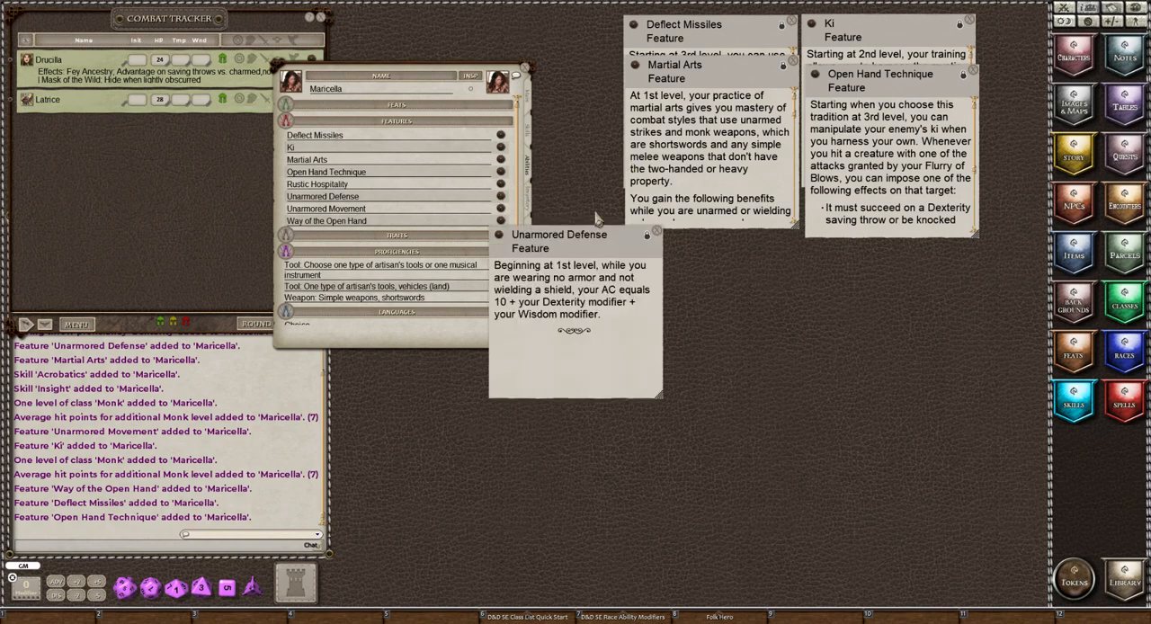
drag(549, 255, 682, 136)
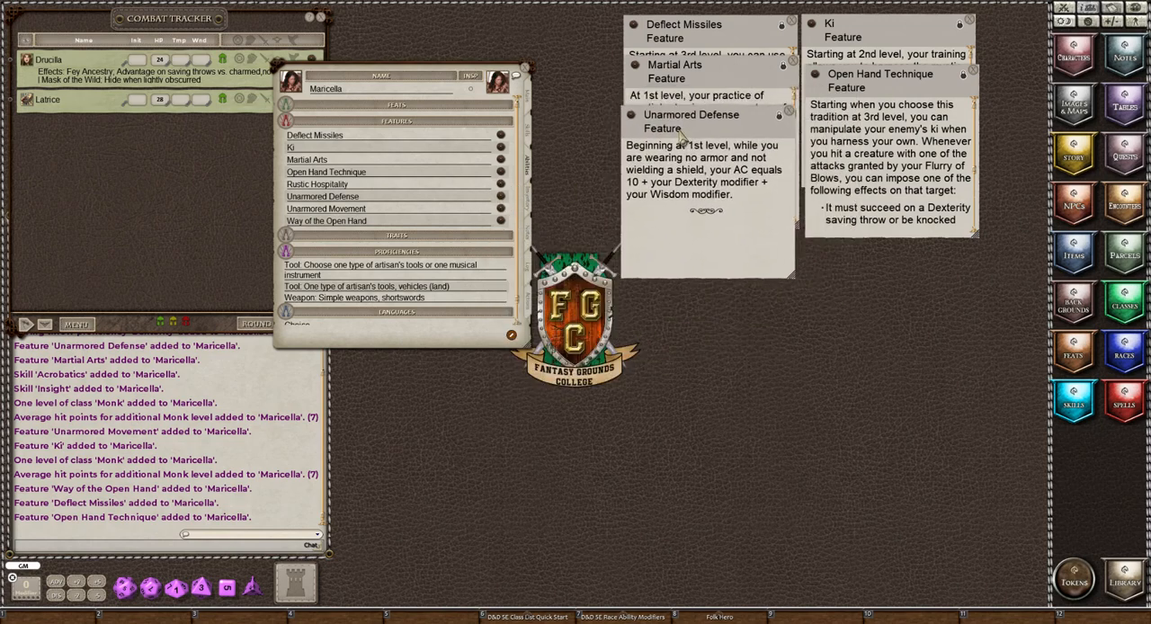
click(501, 209)
drag(569, 270, 886, 152)
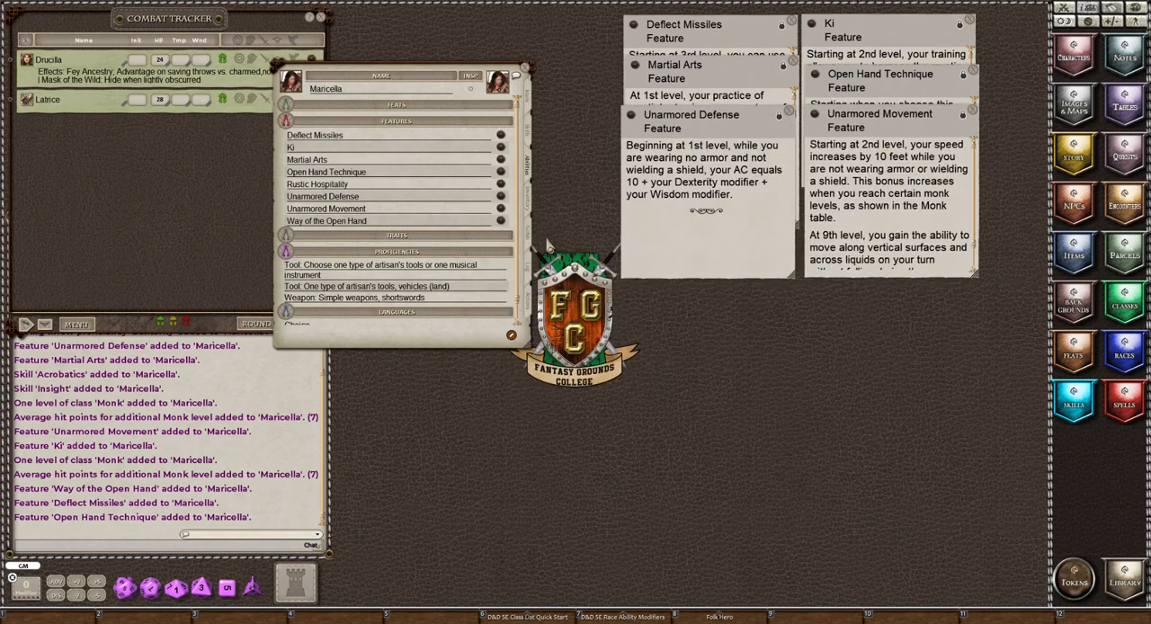
click(500, 221)
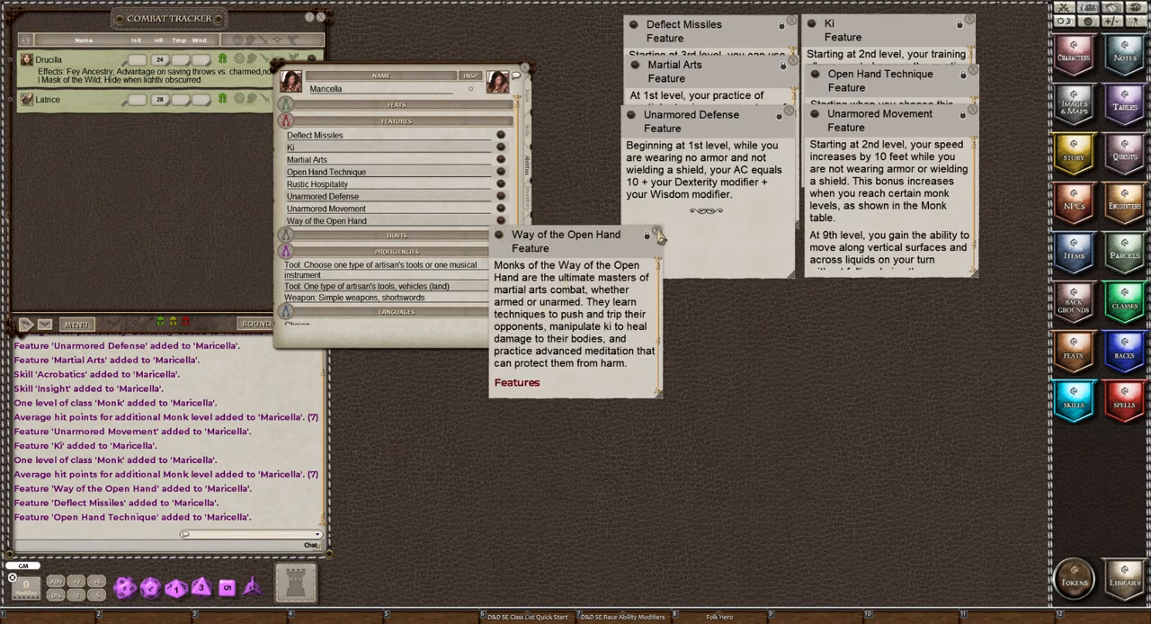
click(656, 233)
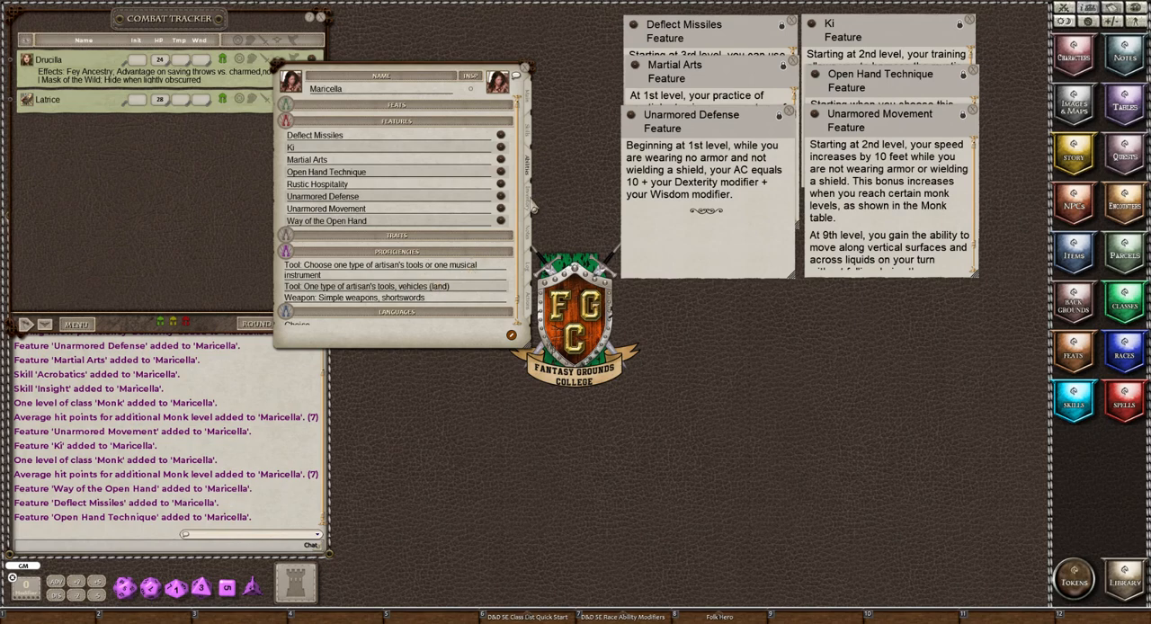
Add a Lyre and a Cart from the item list to Maricella's inventory.
click(529, 206)
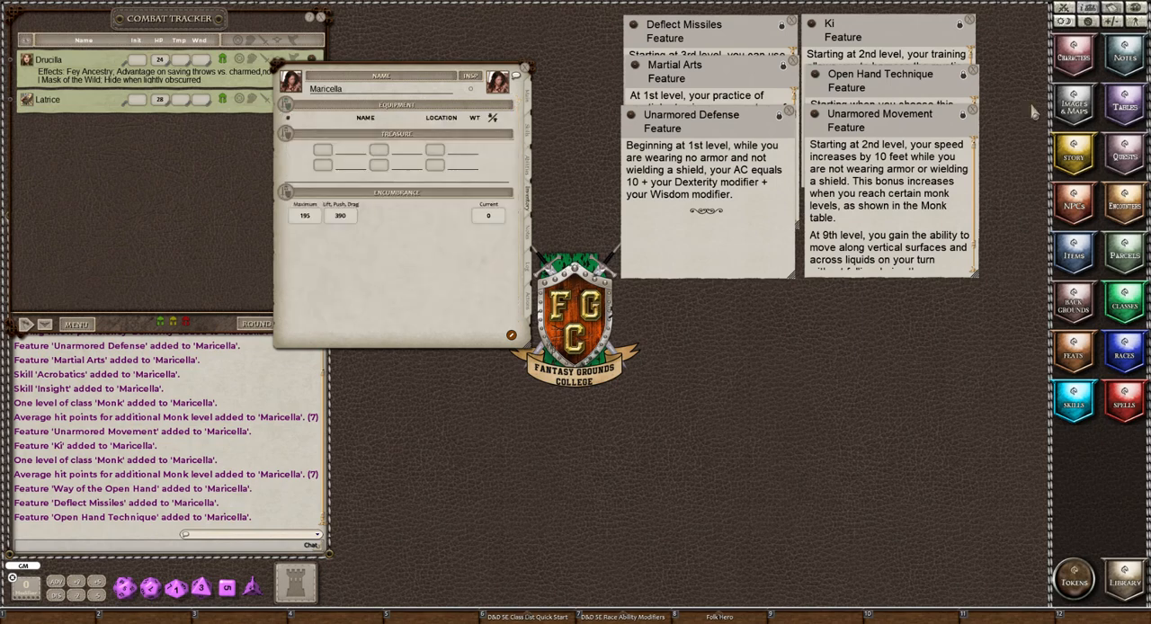
click(1073, 251)
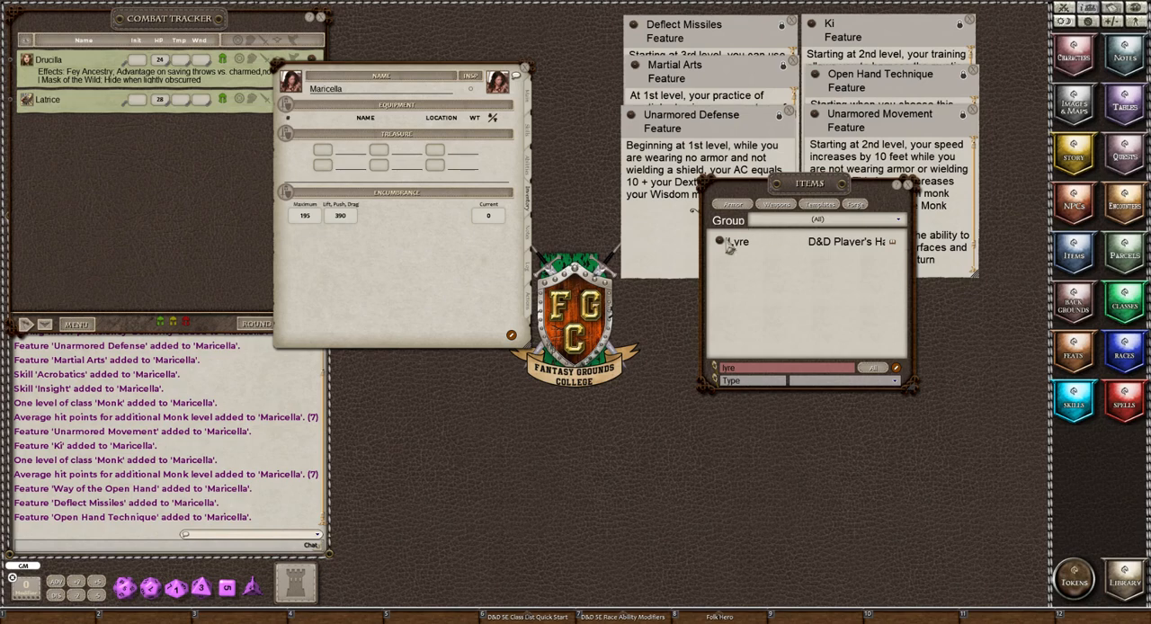
drag(719, 245, 396, 162)
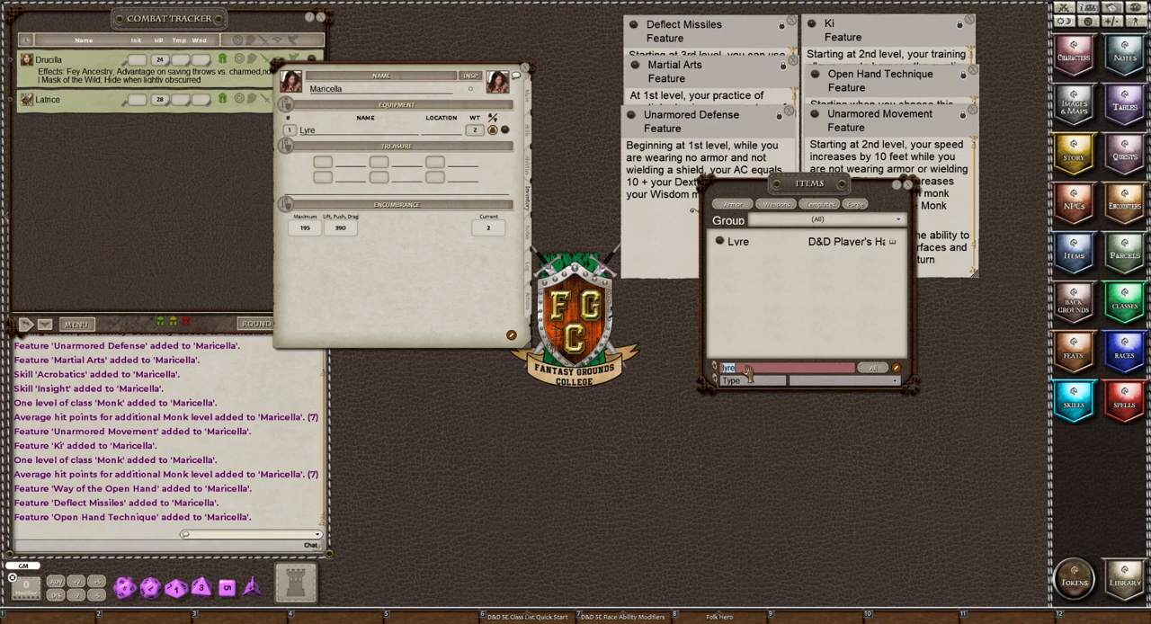
text(c)
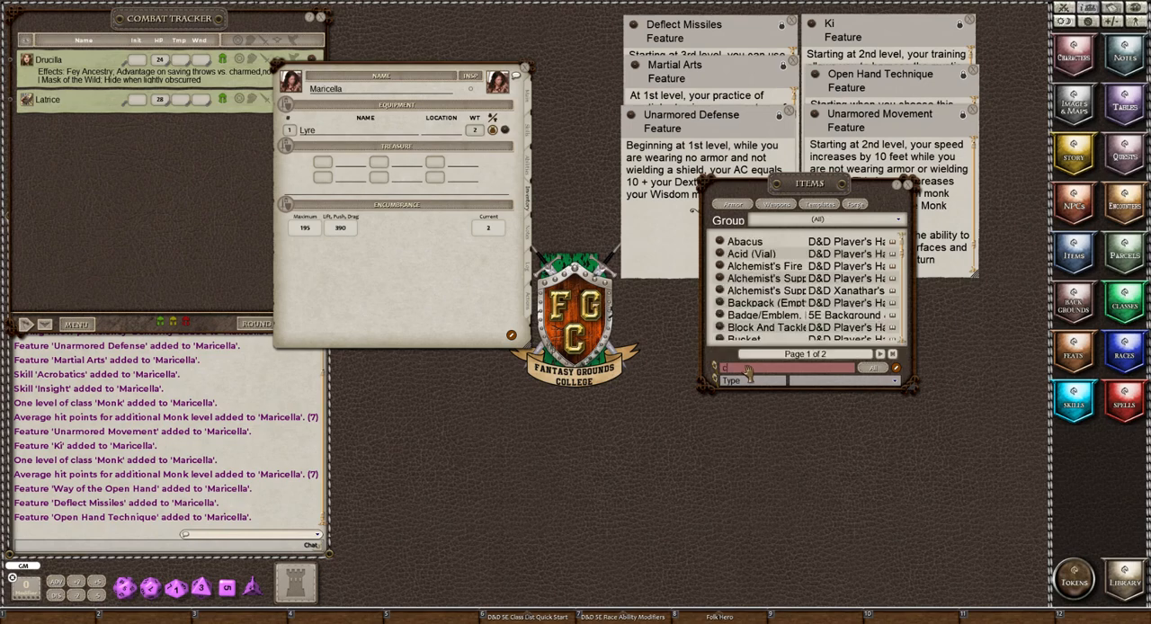
text(art)
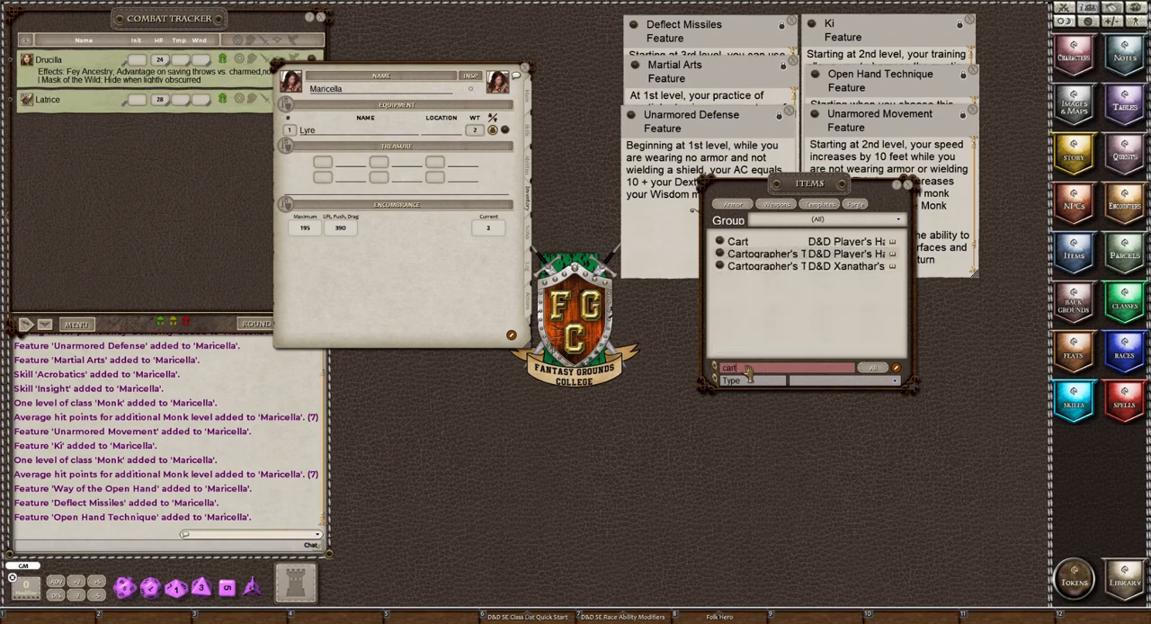
drag(720, 243, 350, 159)
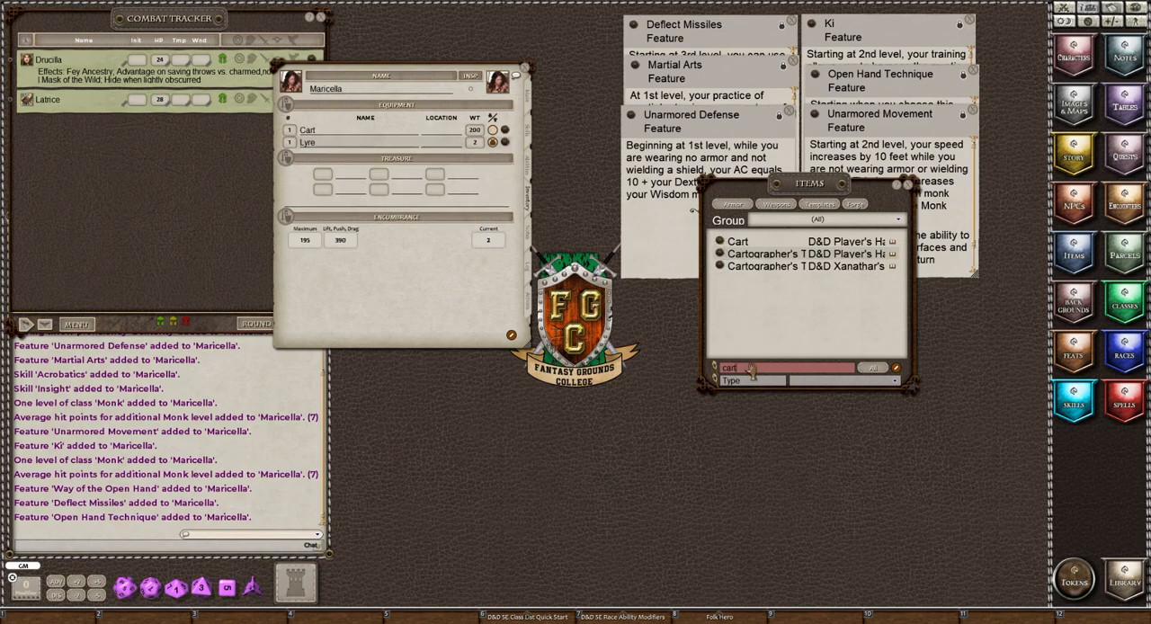
Search the item list for "cart" again and add the Player's Handbook Cartographer's Tools to Maricella's inventory.
key(BackSpace)
key(BackSpace)
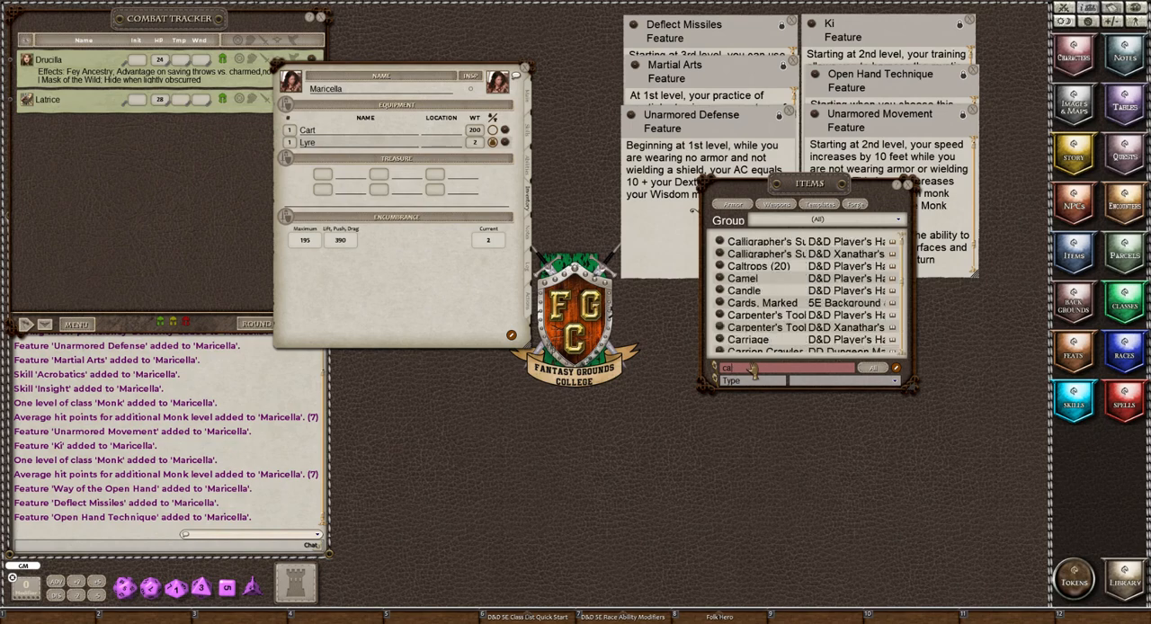
text(rt)
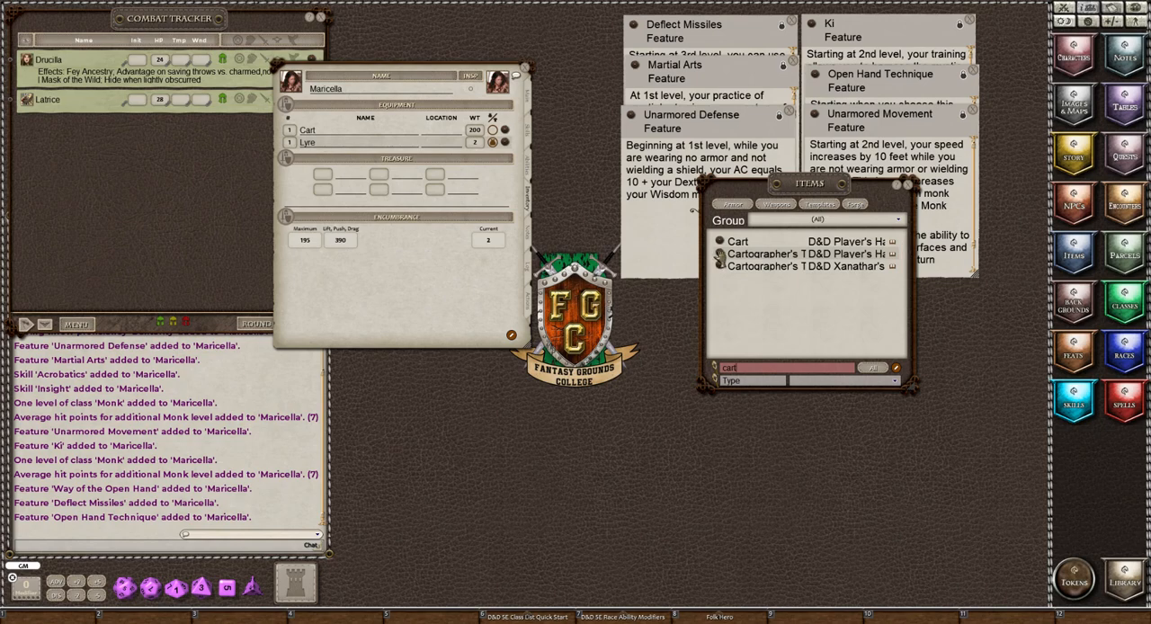
drag(357, 140, 358, 143)
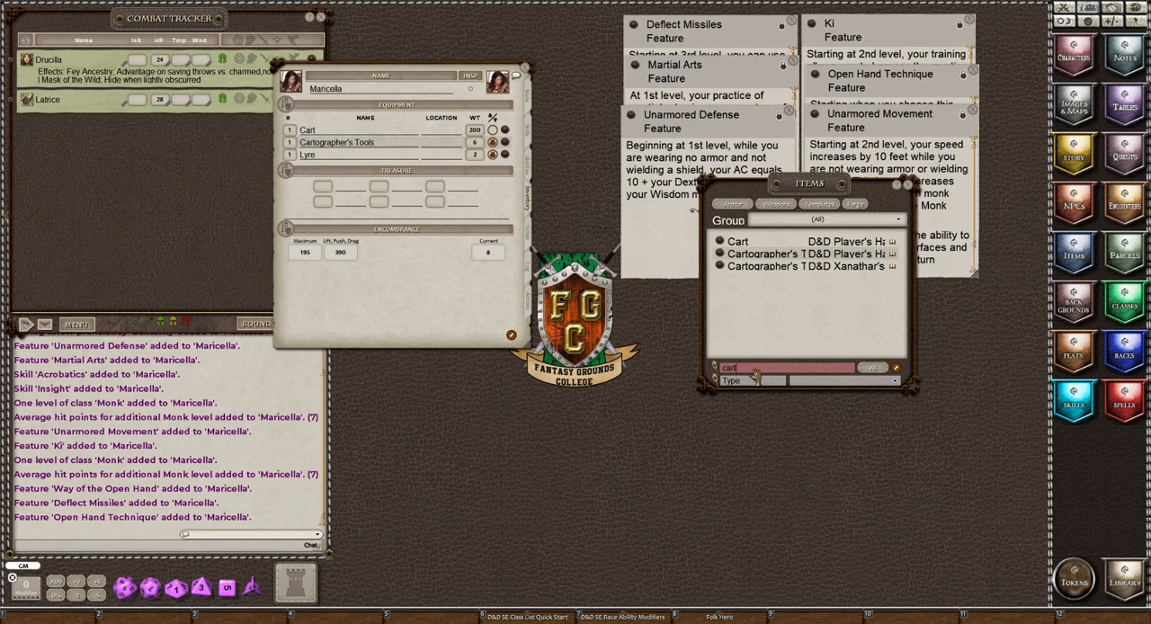
Search the item list for "healin" and add two Potions of Healing to Maricella's inventory.
key(BackSpace)
key(BackSpace)
key(BackSpace)
key(BackSpace)
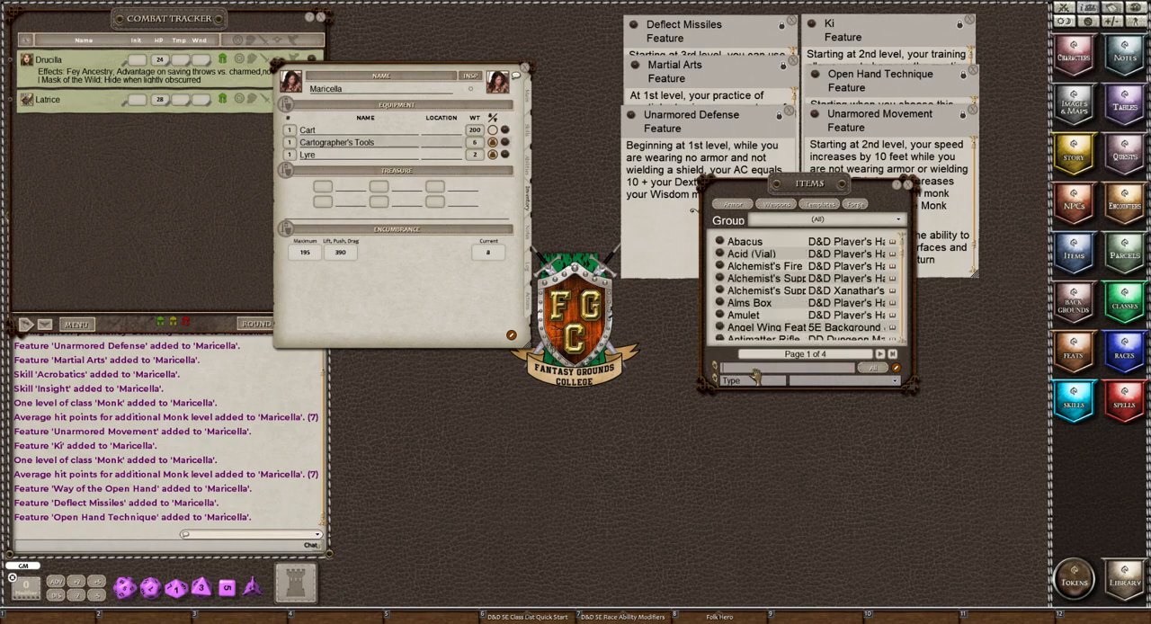
text(healin)
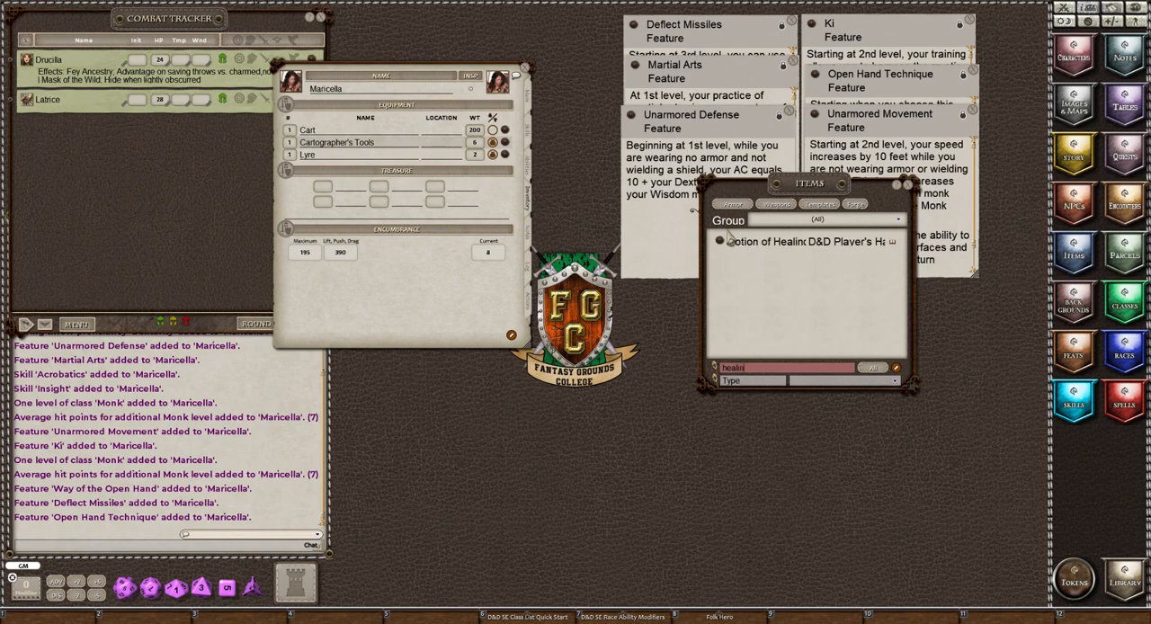
drag(720, 239, 360, 149)
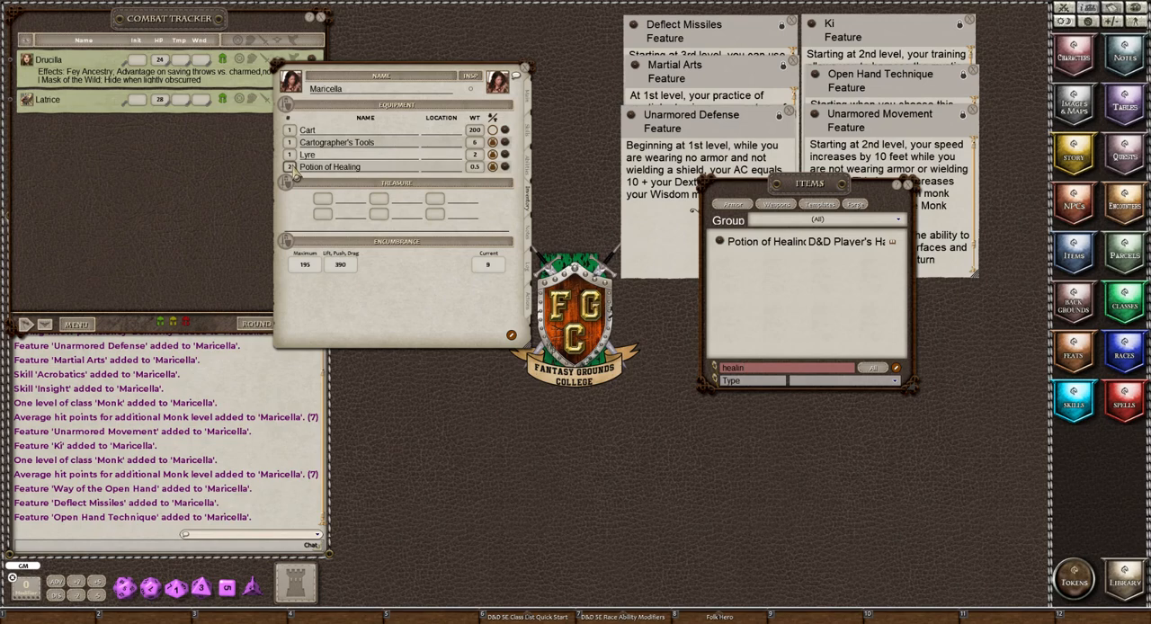
Review Maricella's tool proficiencies against her inventory, and close the item list.
click(530, 169)
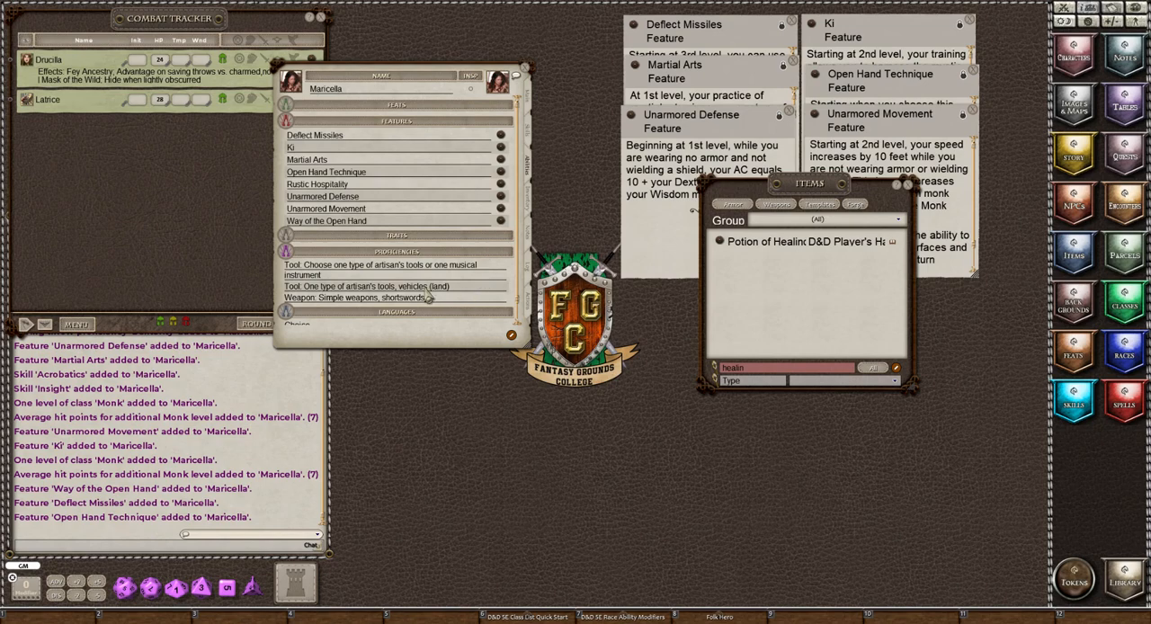
click(530, 209)
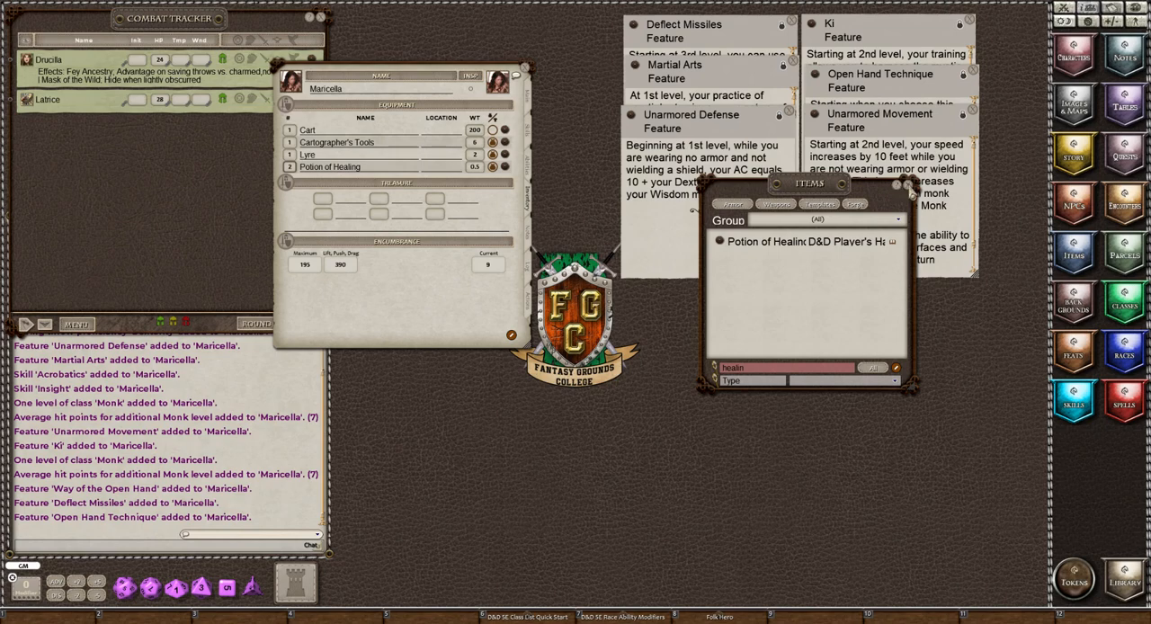
click(910, 187)
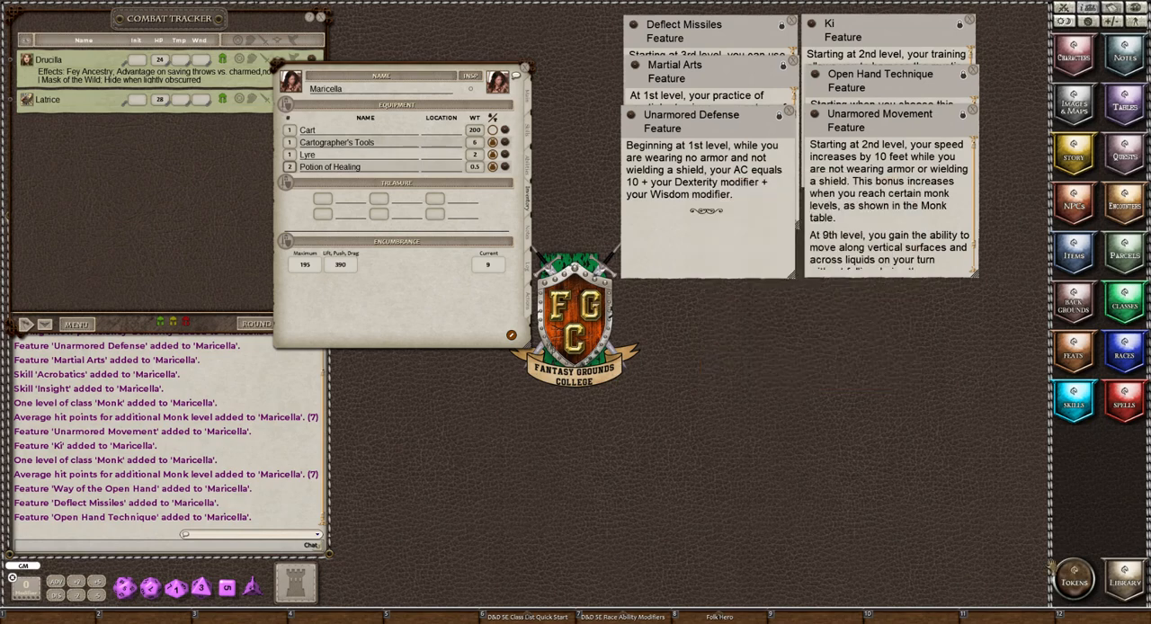
Find the Folk Hero background equipment in the 5E Background & Class Equipment Bundles parcels and add it to Maricella's inventory.
click(1126, 582)
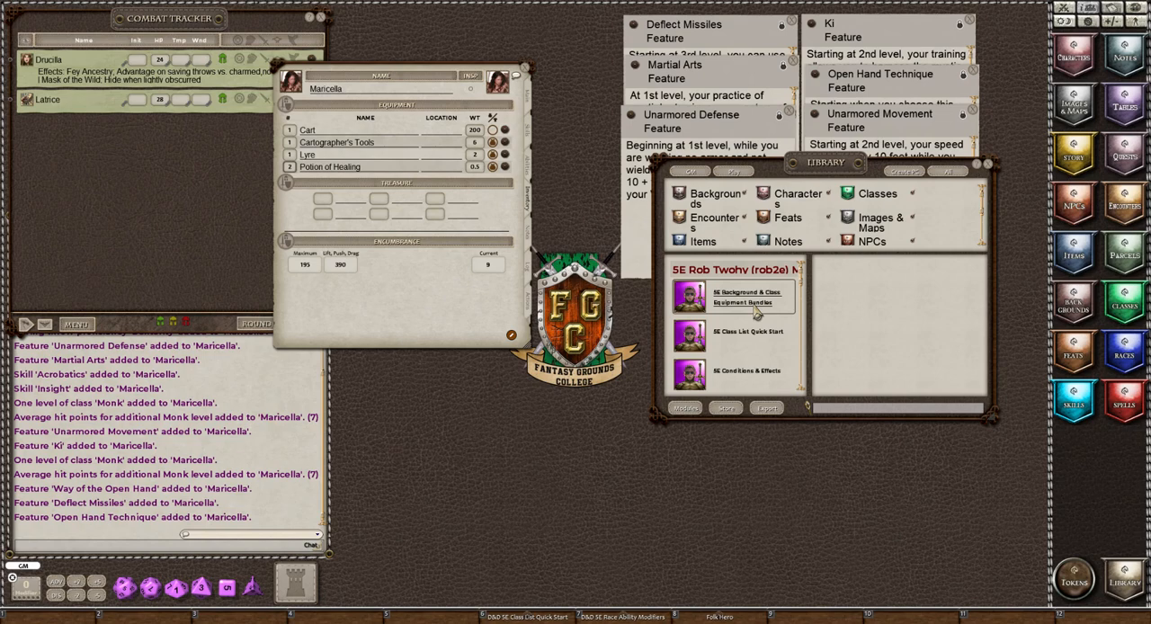
click(988, 168)
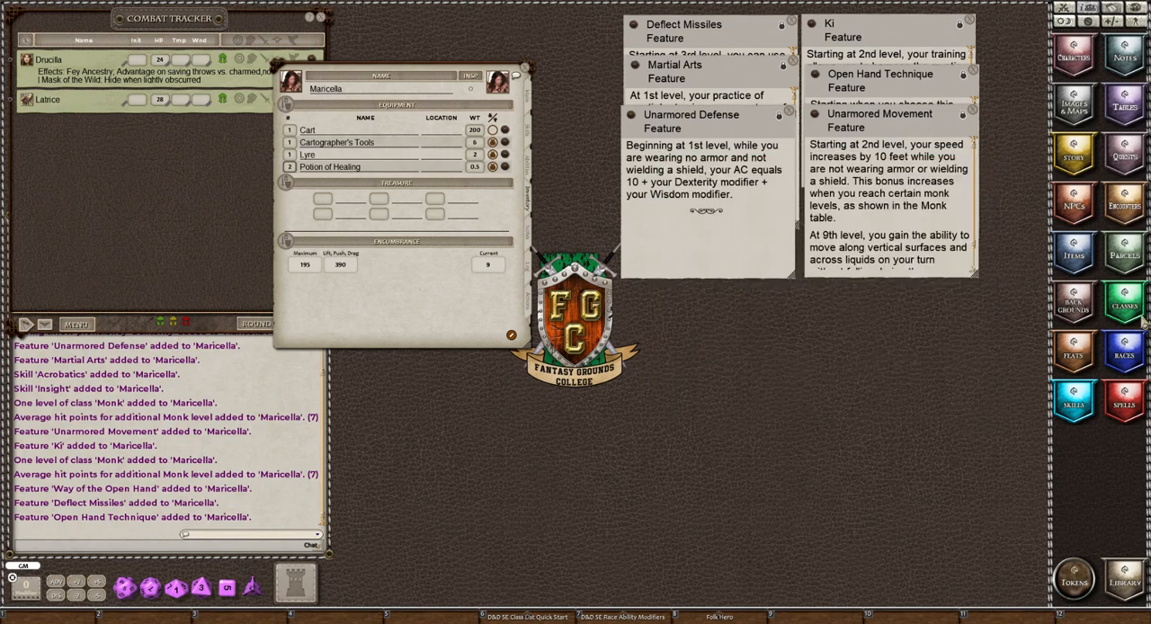
click(1123, 251)
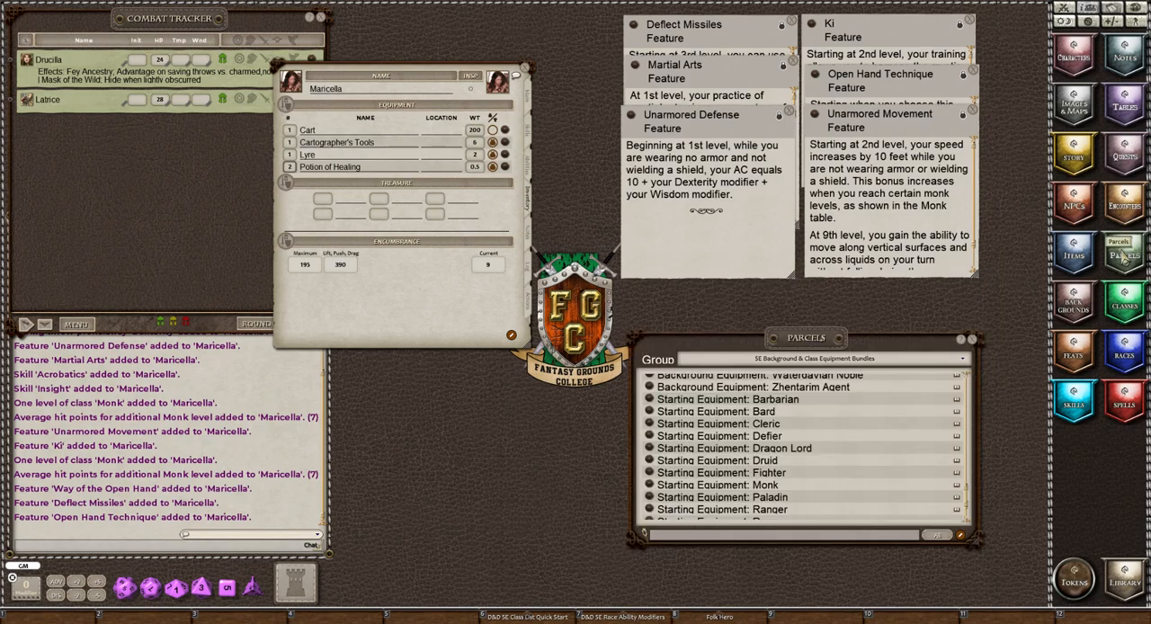
drag(809, 340, 834, 231)
scroll(764, 343, up, 15)
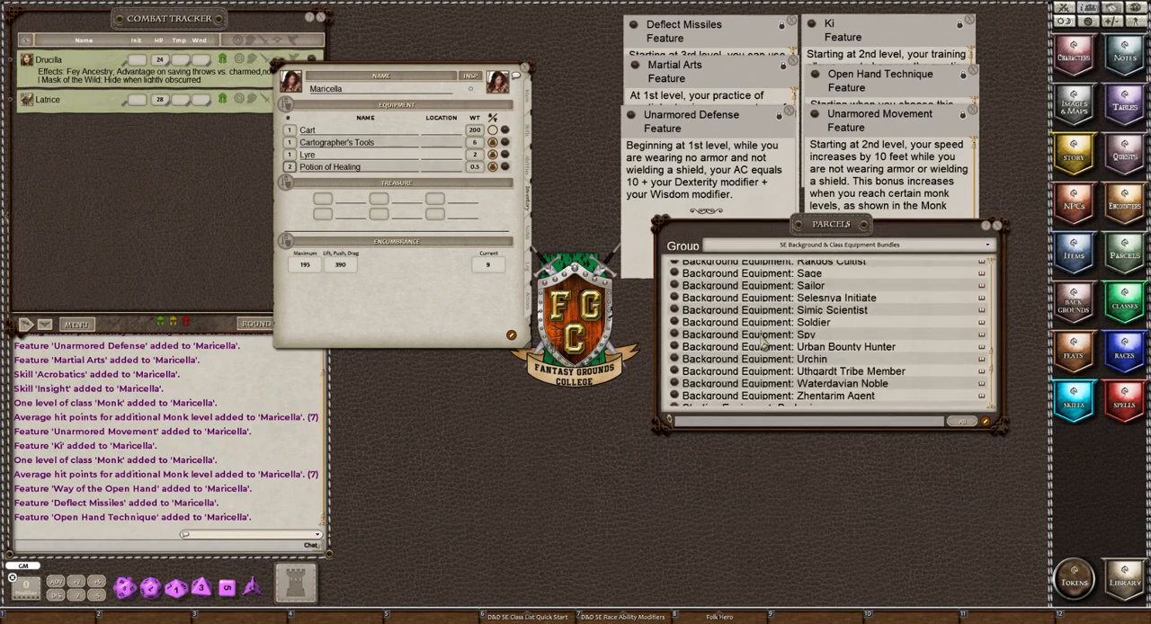
scroll(763, 341, up, 5)
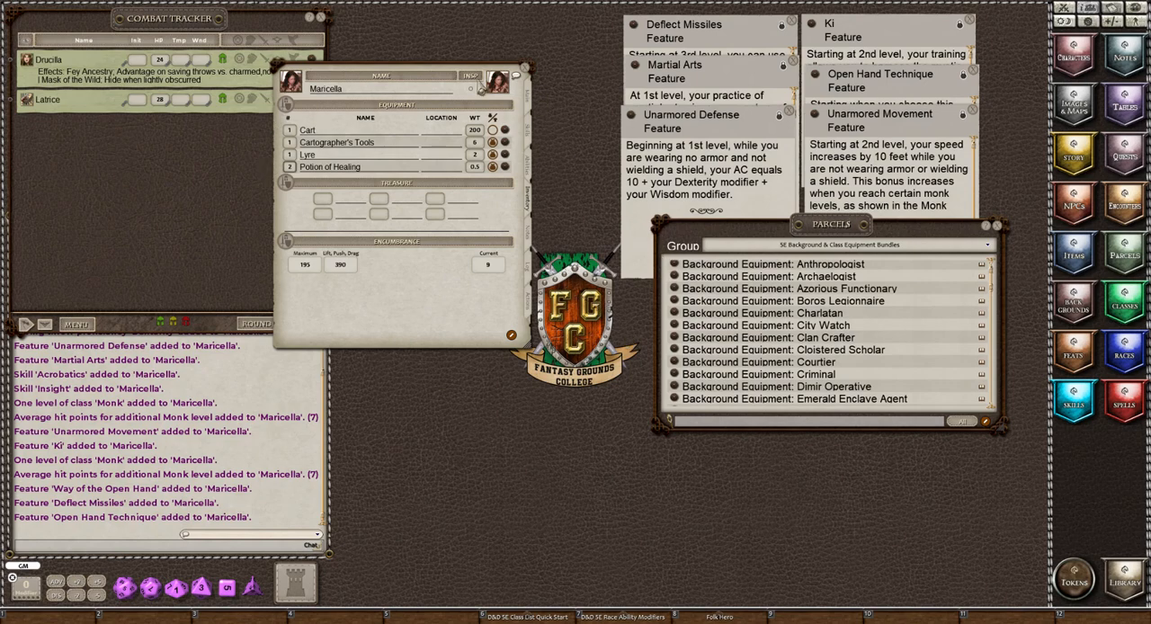
click(529, 97)
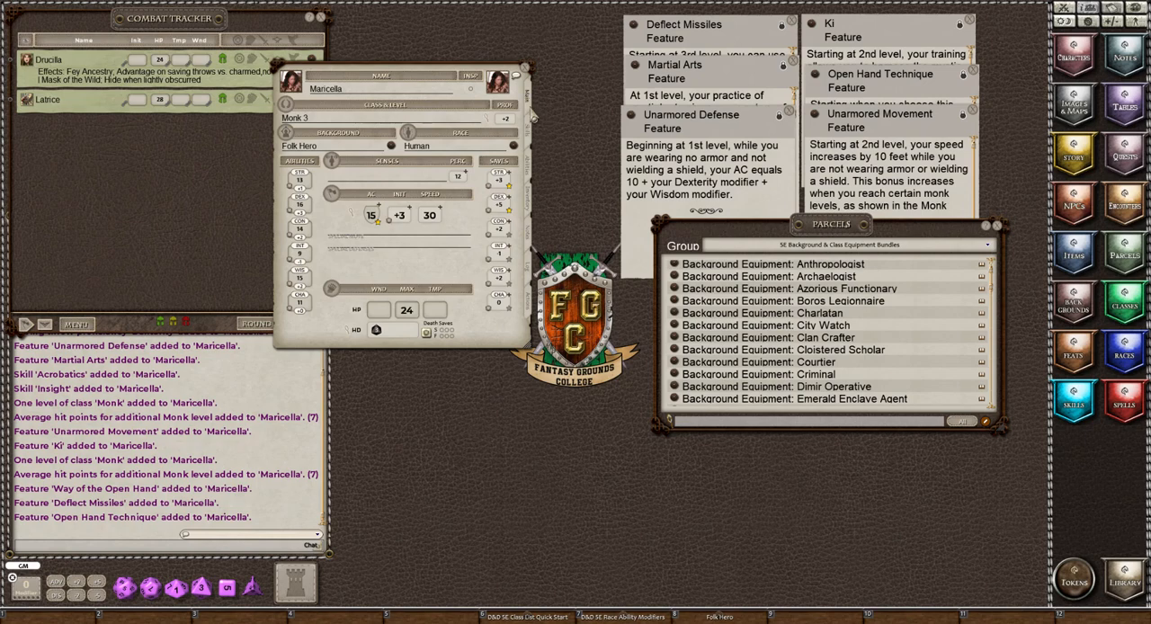
click(529, 210)
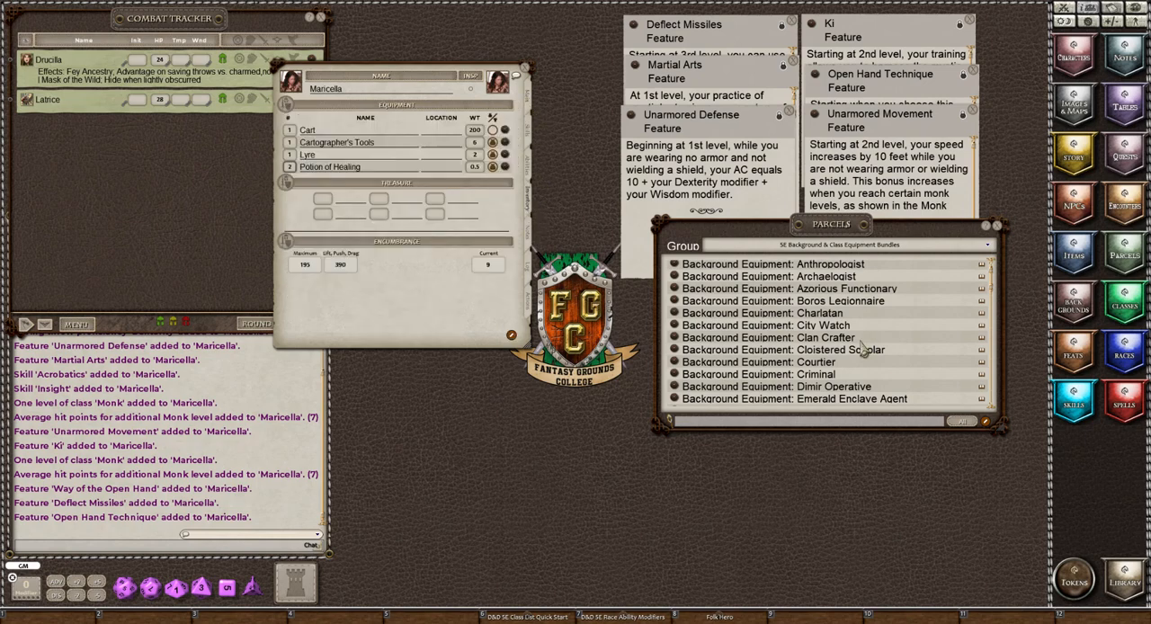
scroll(861, 349, down, 5)
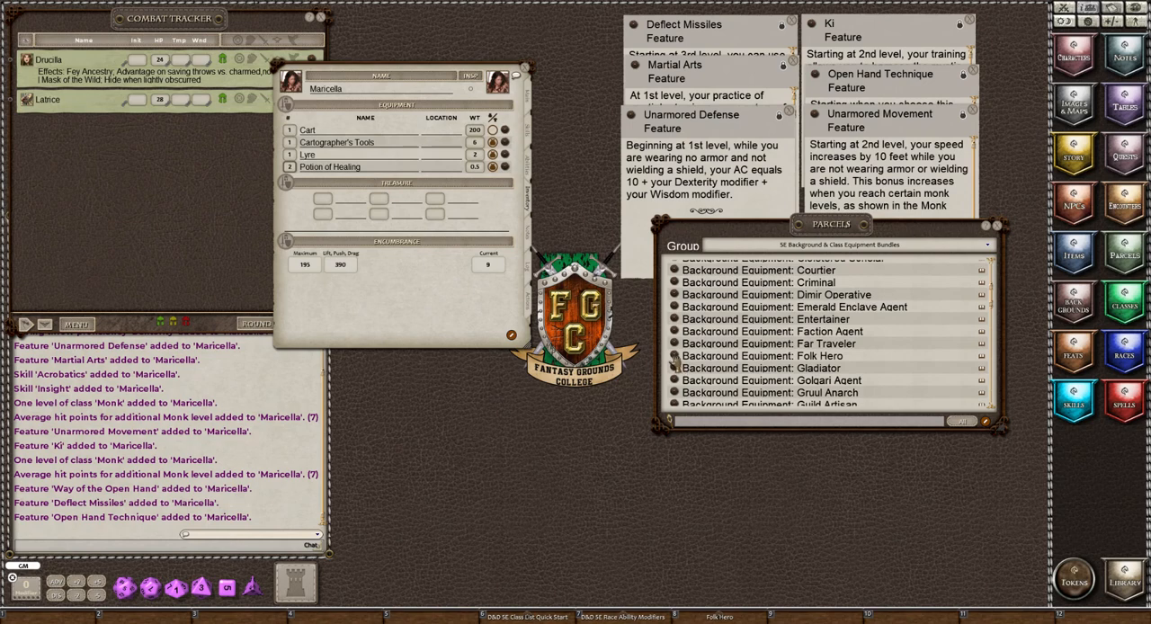
drag(674, 358, 510, 336)
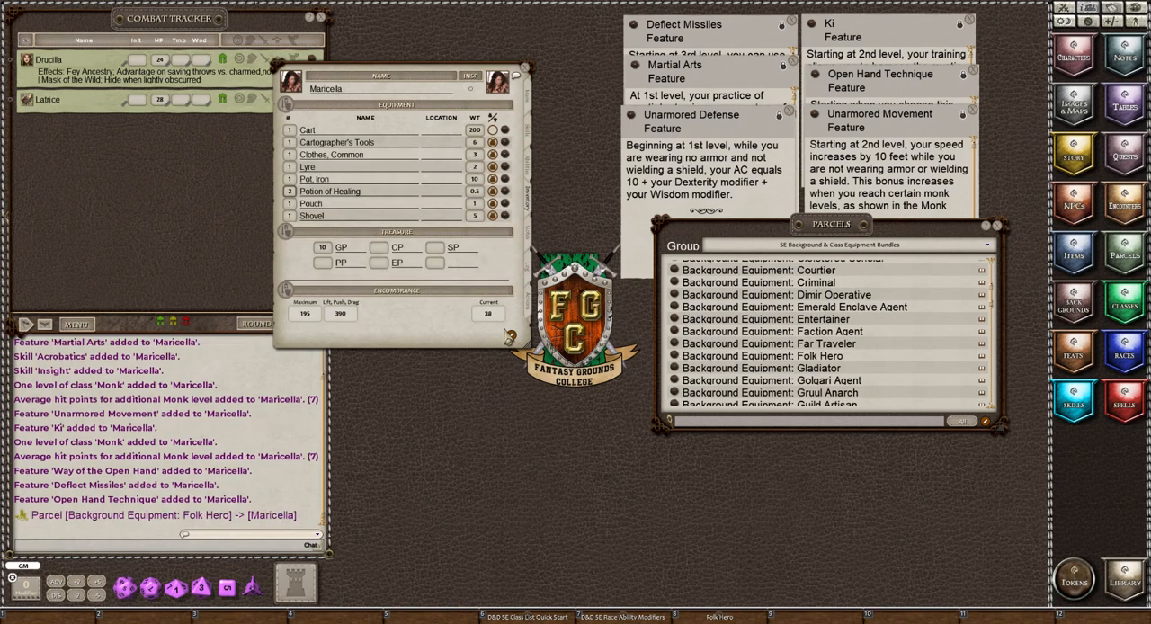
Add the Monk starting equipment parcel to Maricella's inventory and close the parcels list.
scroll(886, 369, down, 6)
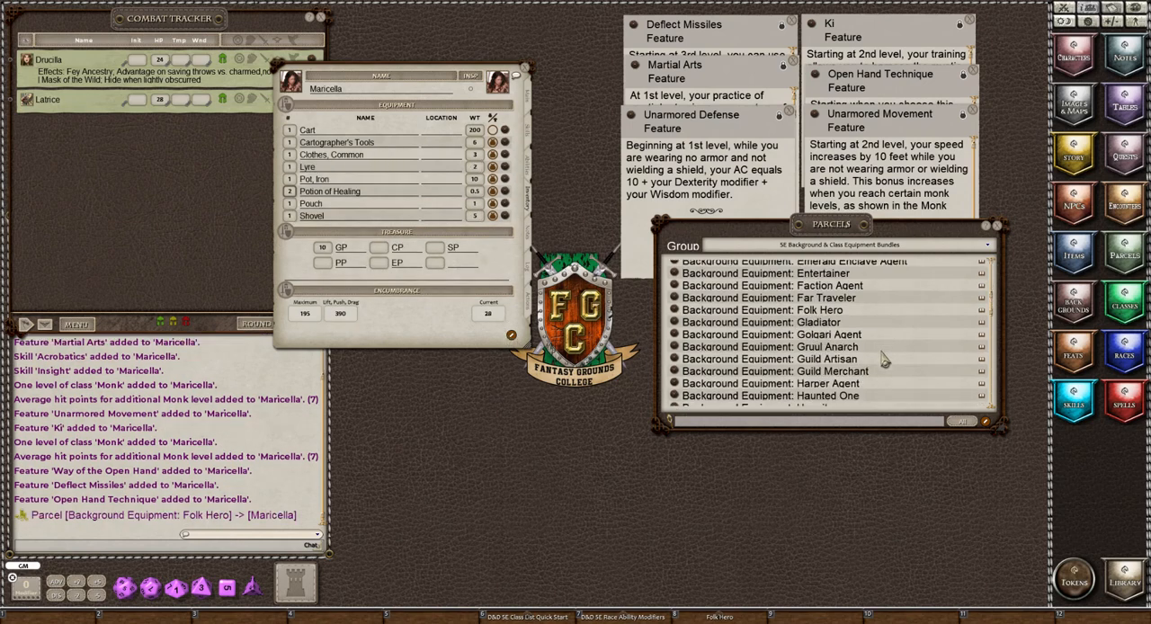
scroll(879, 360, down, 10)
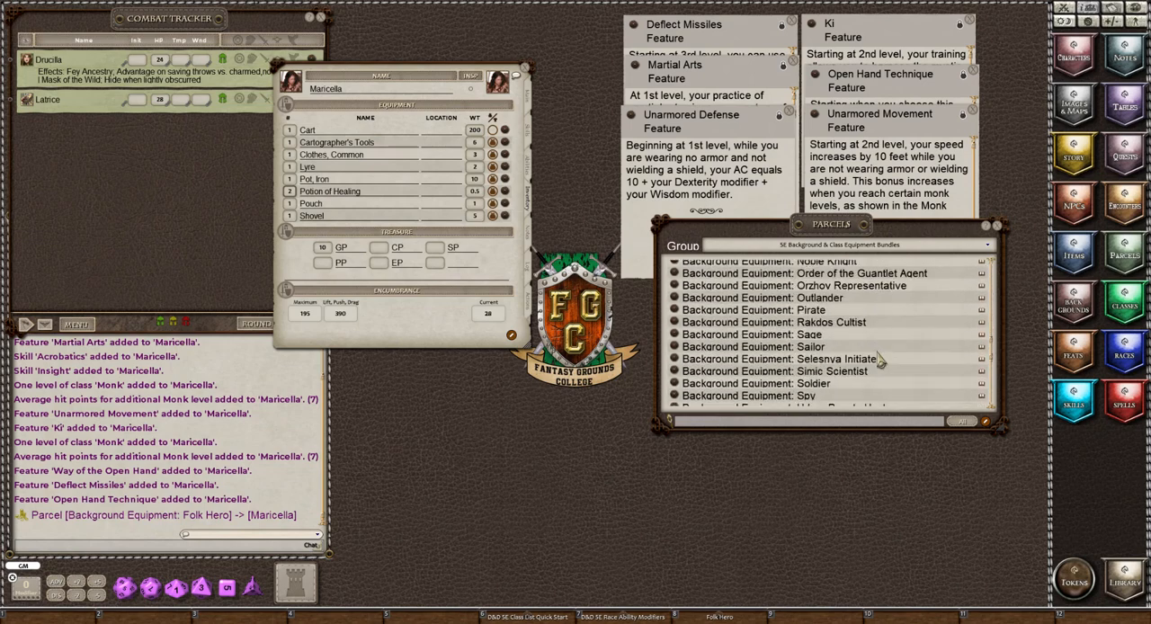
scroll(880, 361, down, 2)
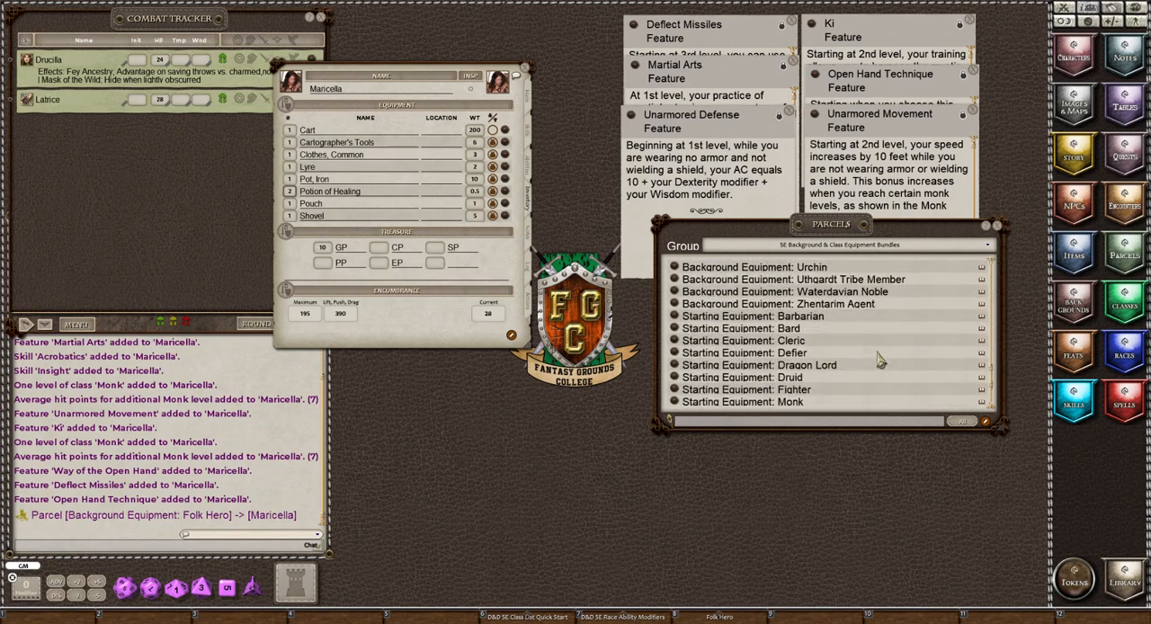
scroll(879, 359, down, 1)
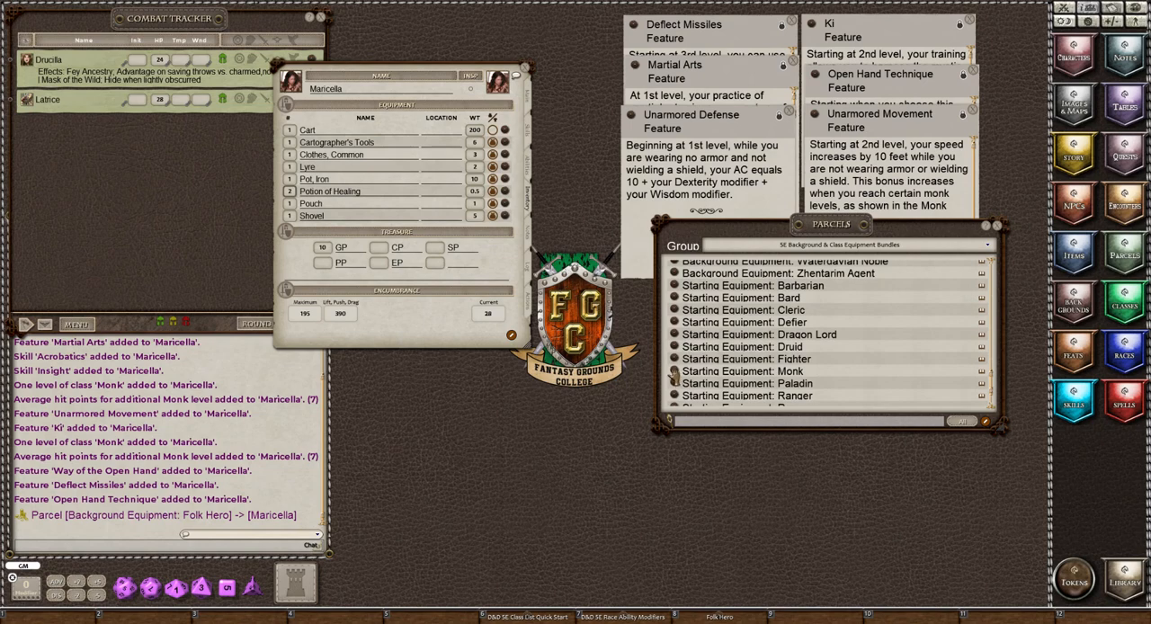
drag(675, 374, 367, 156)
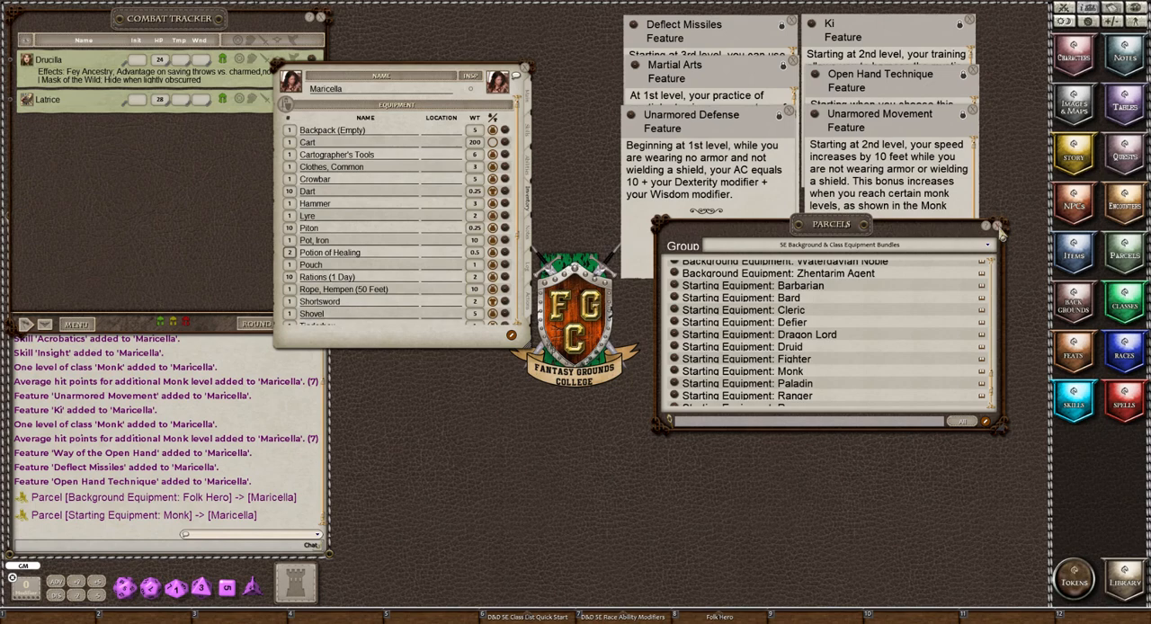
click(998, 226)
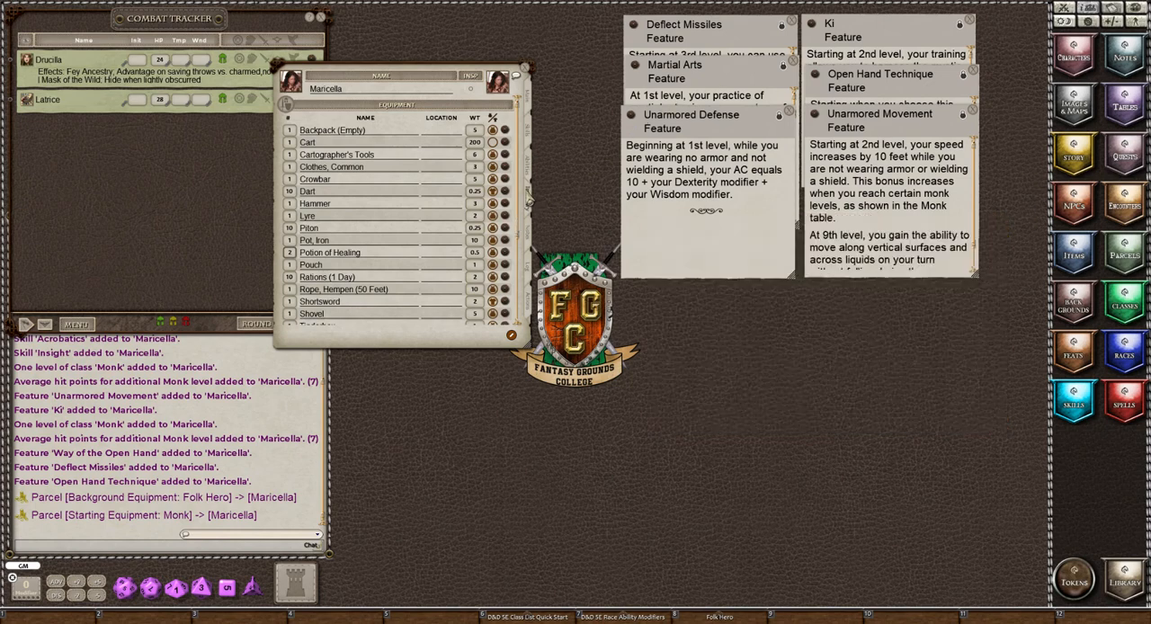
Bring up Maricella's notes, clear the chat log, and open the Personality Trait table from the Folk Hero background's suggested characteristics.
click(527, 236)
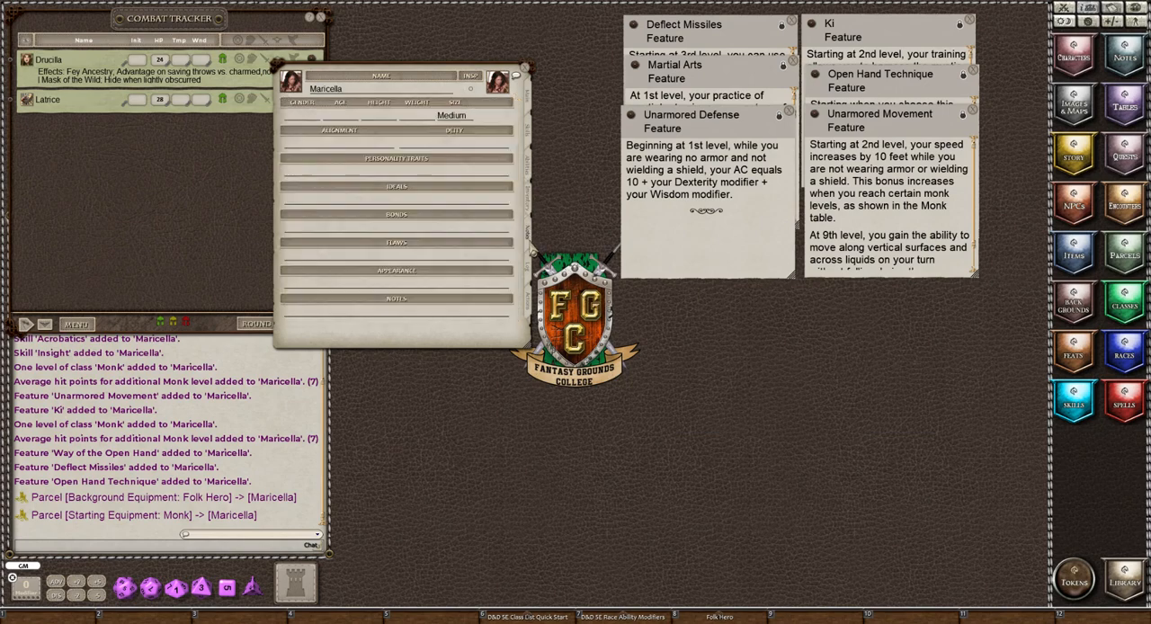
click(715, 615)
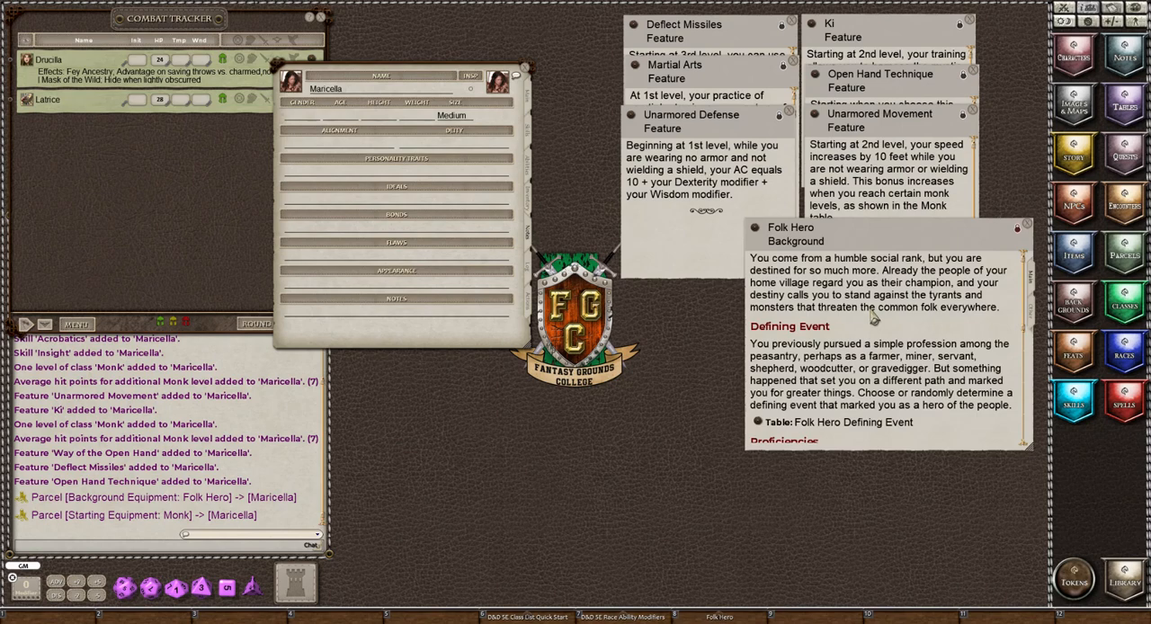
scroll(872, 316, down, 6)
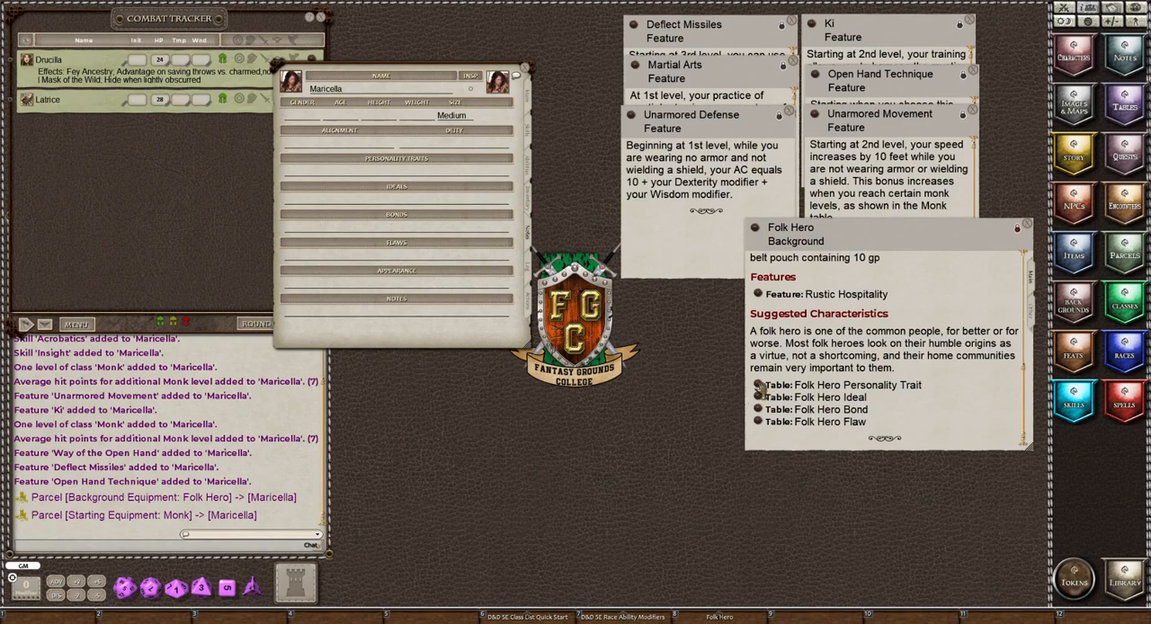
right_click(295, 407)
click(274, 424)
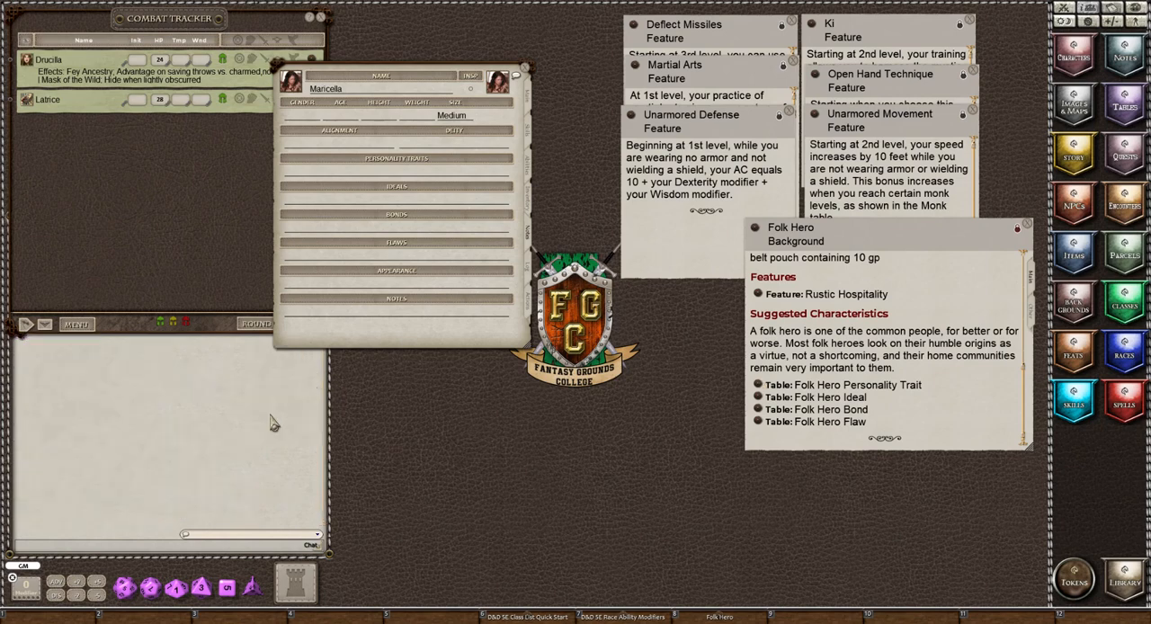
click(758, 387)
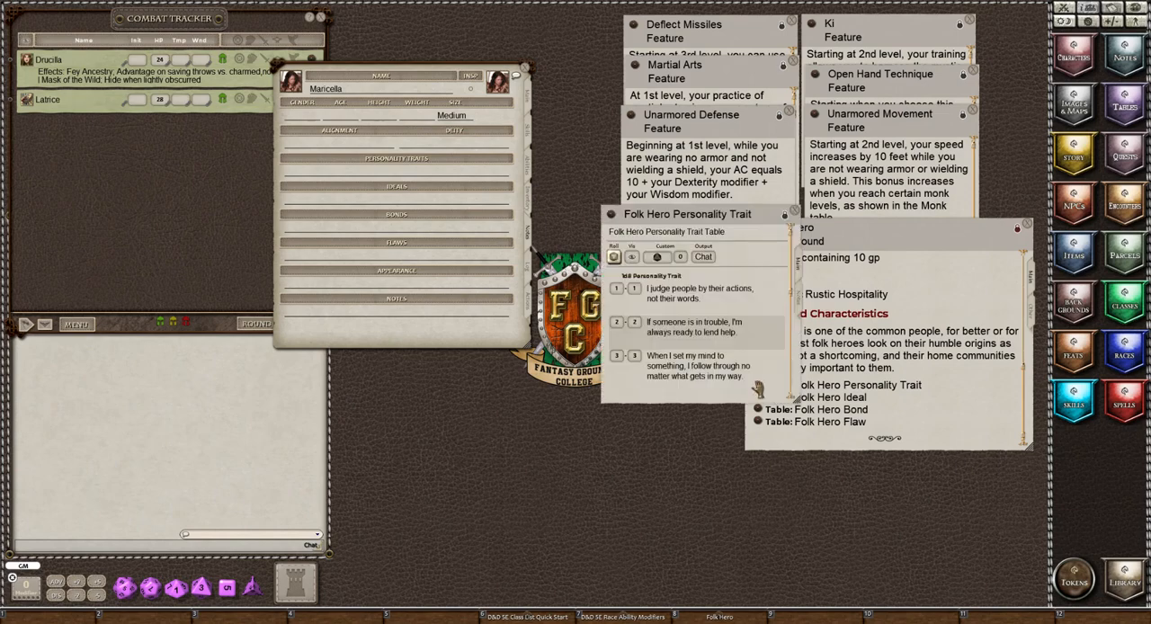
scroll(744, 299, down, 4)
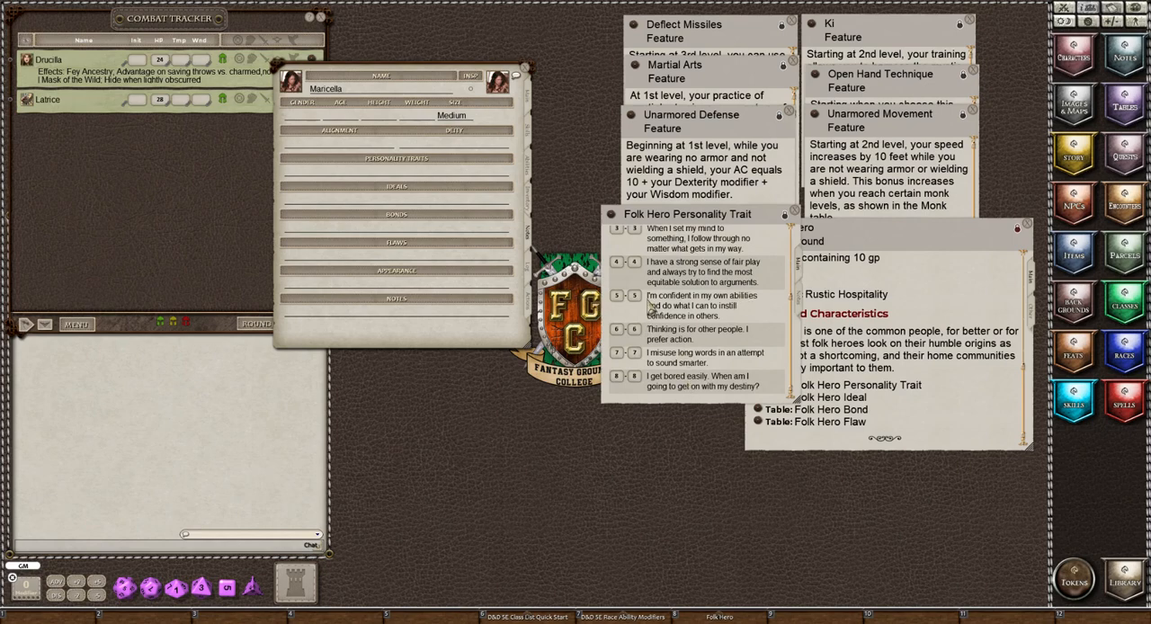
drag(649, 302, 336, 179)
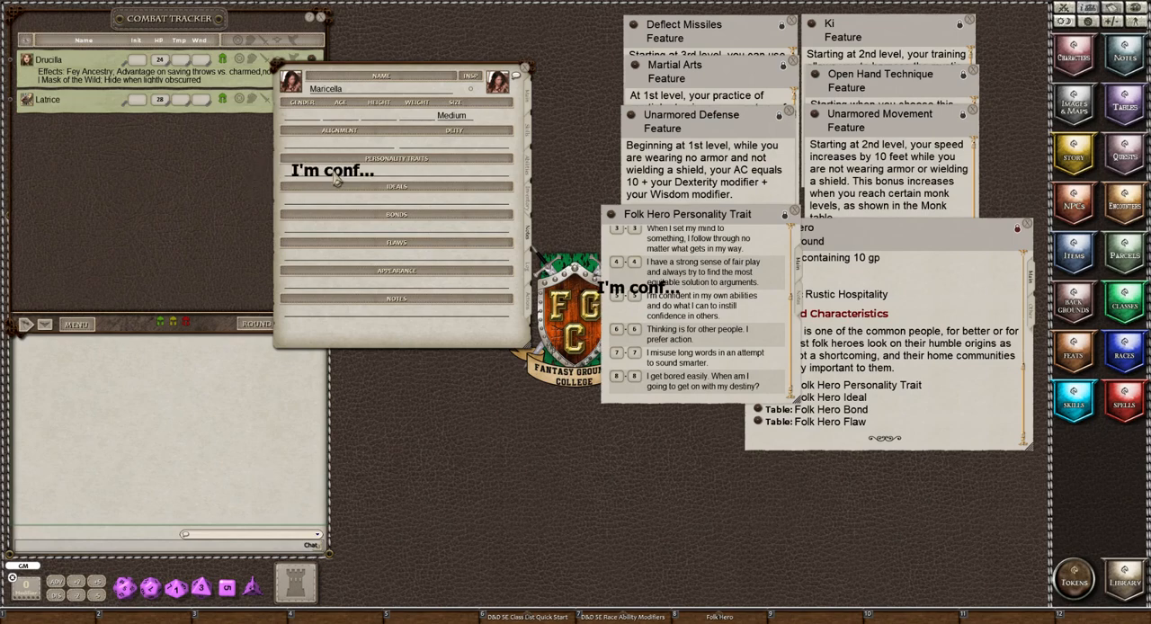
drag(336, 179, 727, 374)
scroll(717, 295, up, 4)
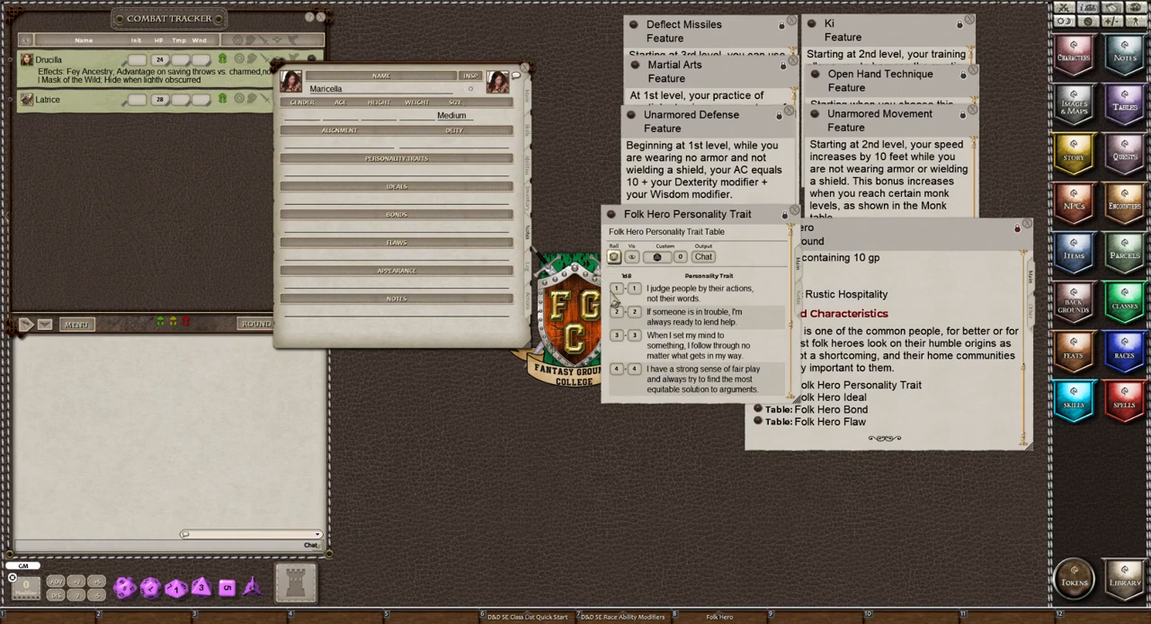
Roll on the Folk Hero Personality Trait table, copy the rolled result into Maricella's personality traits, and close the table.
click(614, 257)
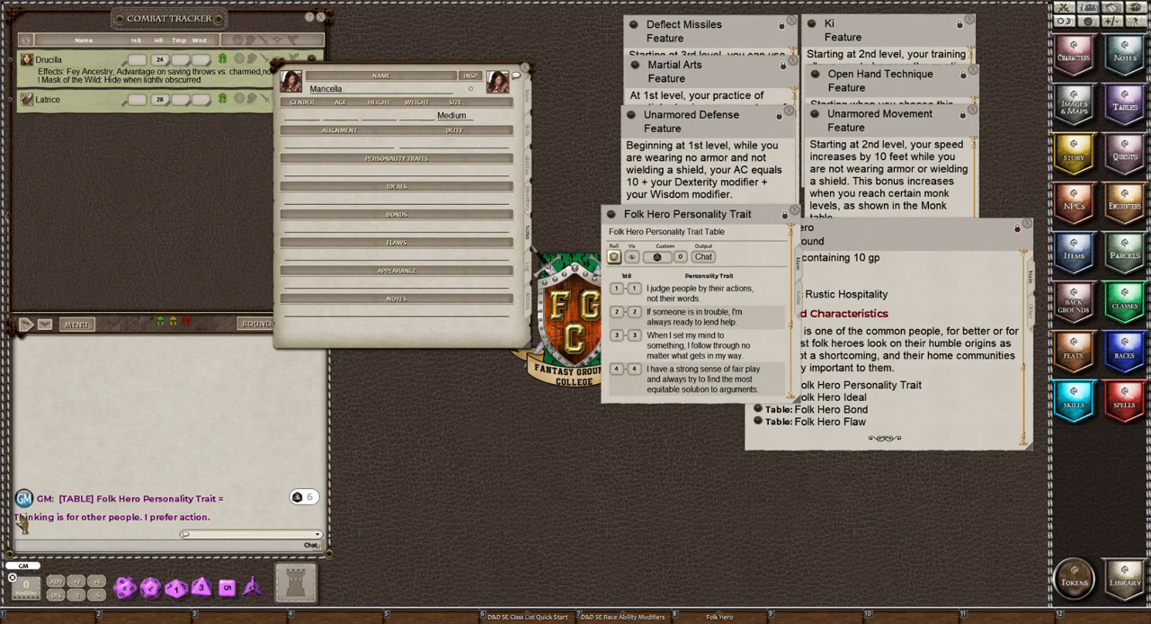
drag(21, 526, 320, 178)
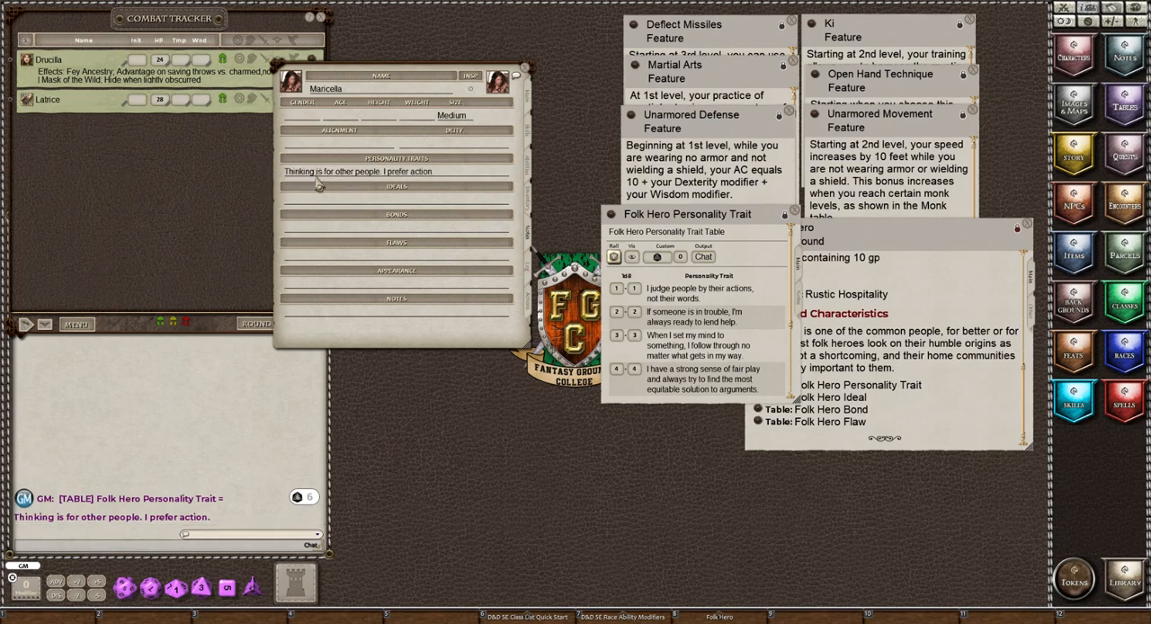
click(792, 216)
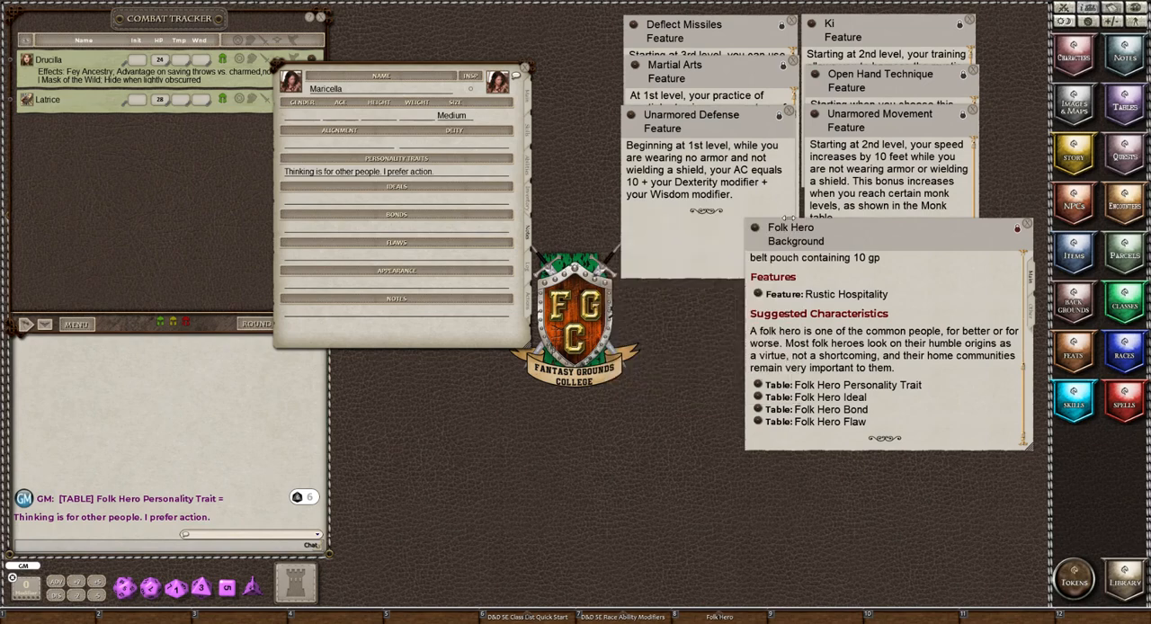
Roll twice on the Folk Hero Ideal table, copy the second result, Destiny, into Maricella's ideals, and close the table.
click(758, 398)
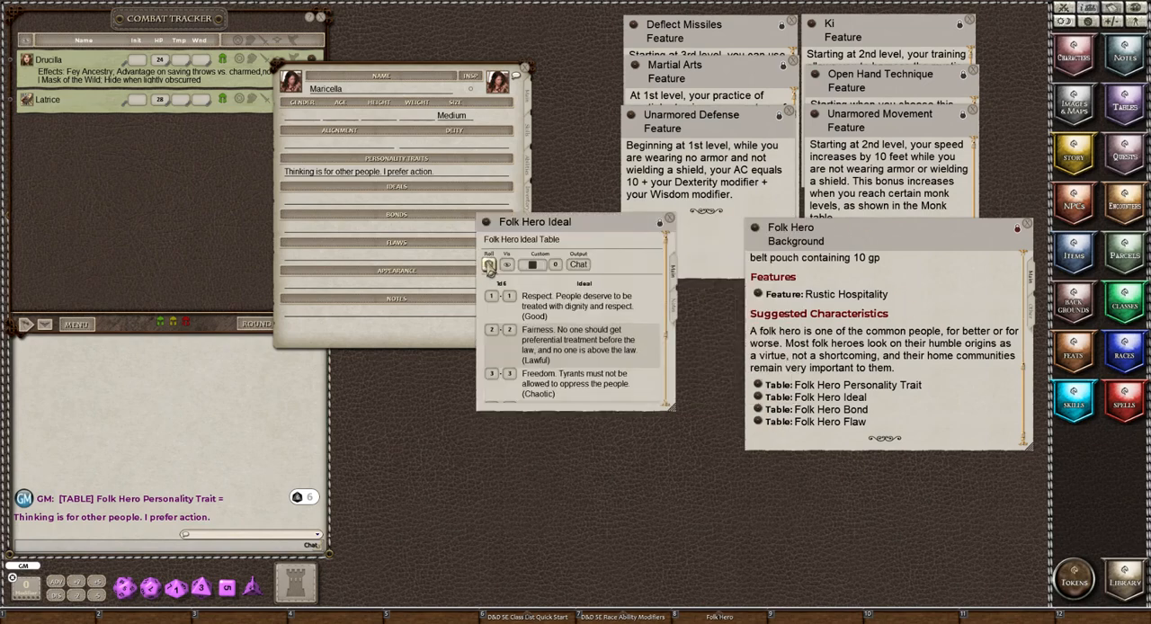
click(488, 264)
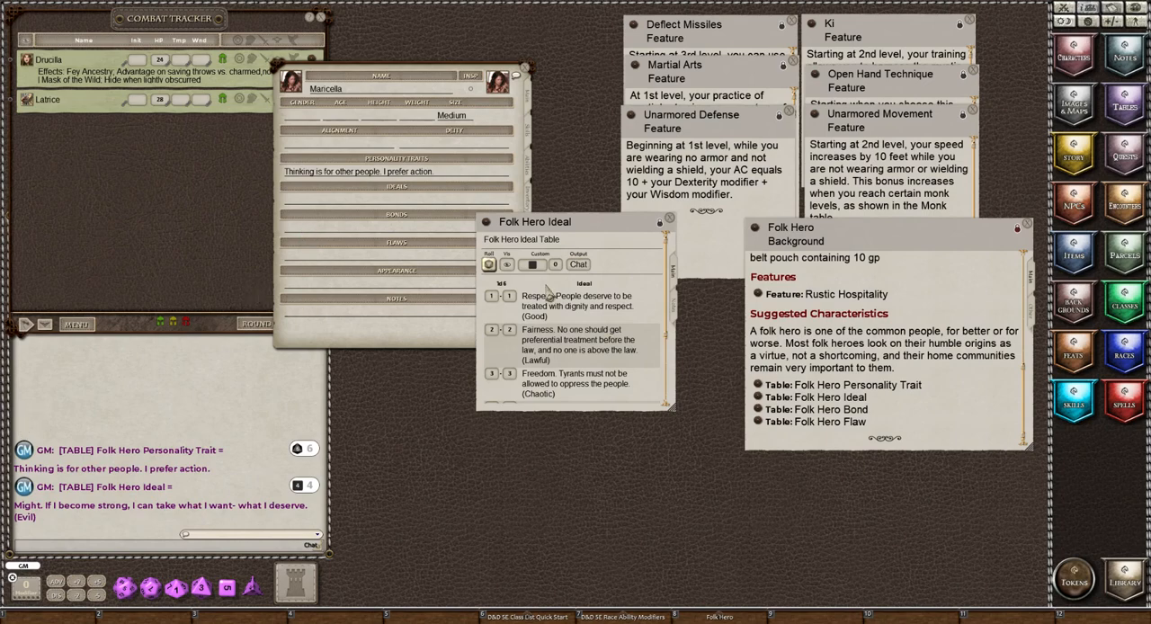
click(489, 264)
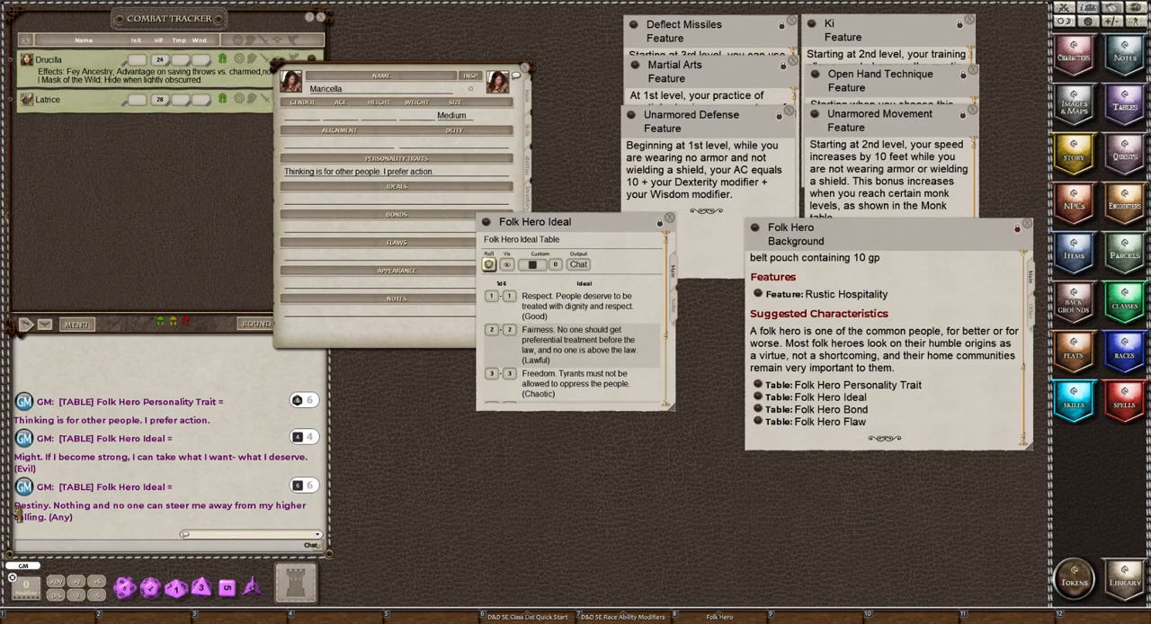
drag(18, 514, 328, 209)
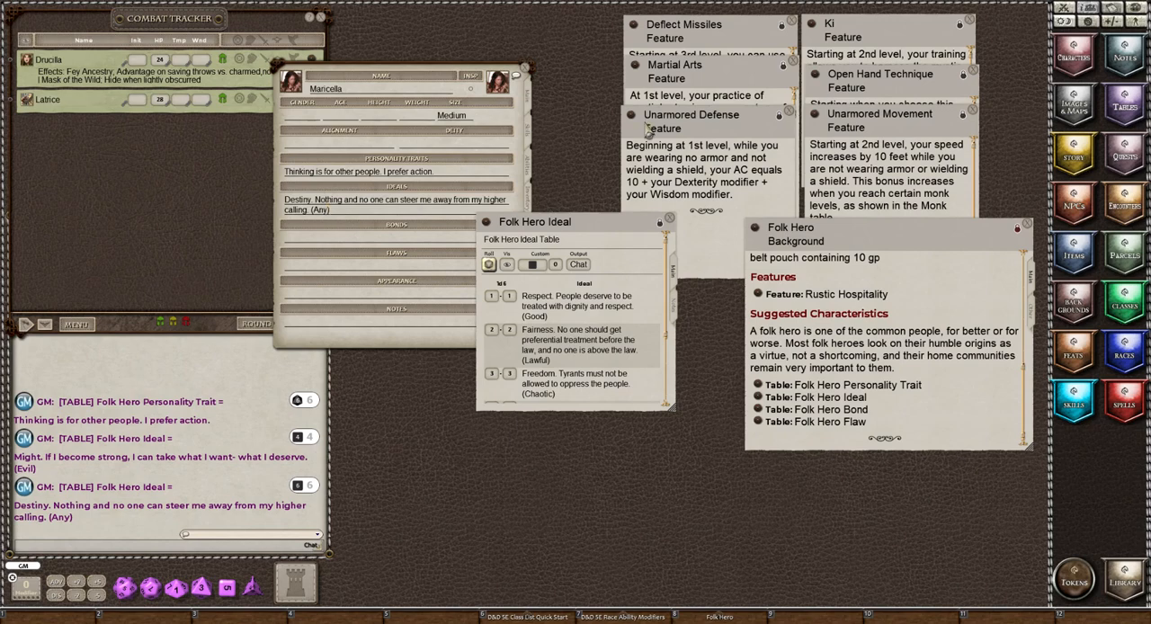
click(669, 221)
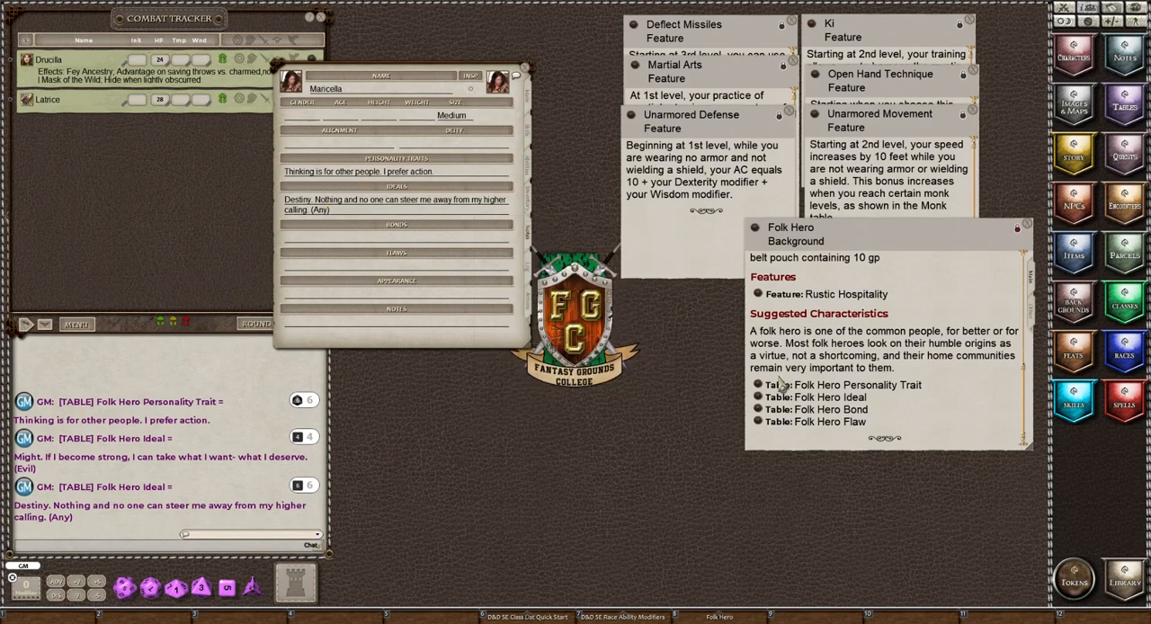
Roll on the Folk Hero Bond table, copy the rolled result into Maricella's bonds, and close the table.
click(759, 411)
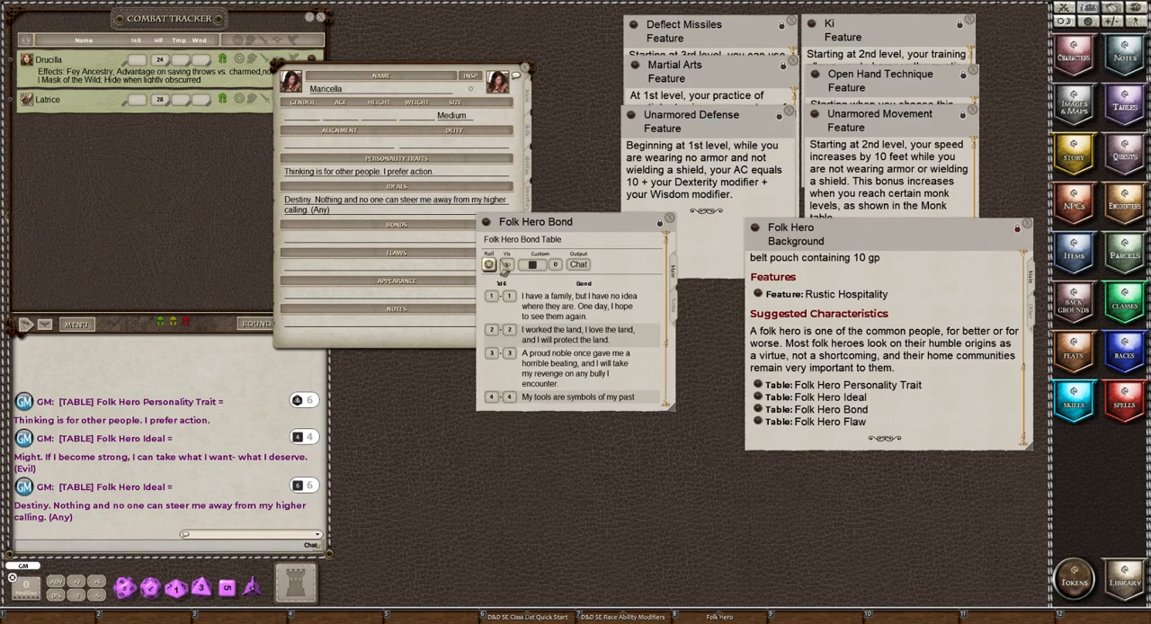
click(489, 265)
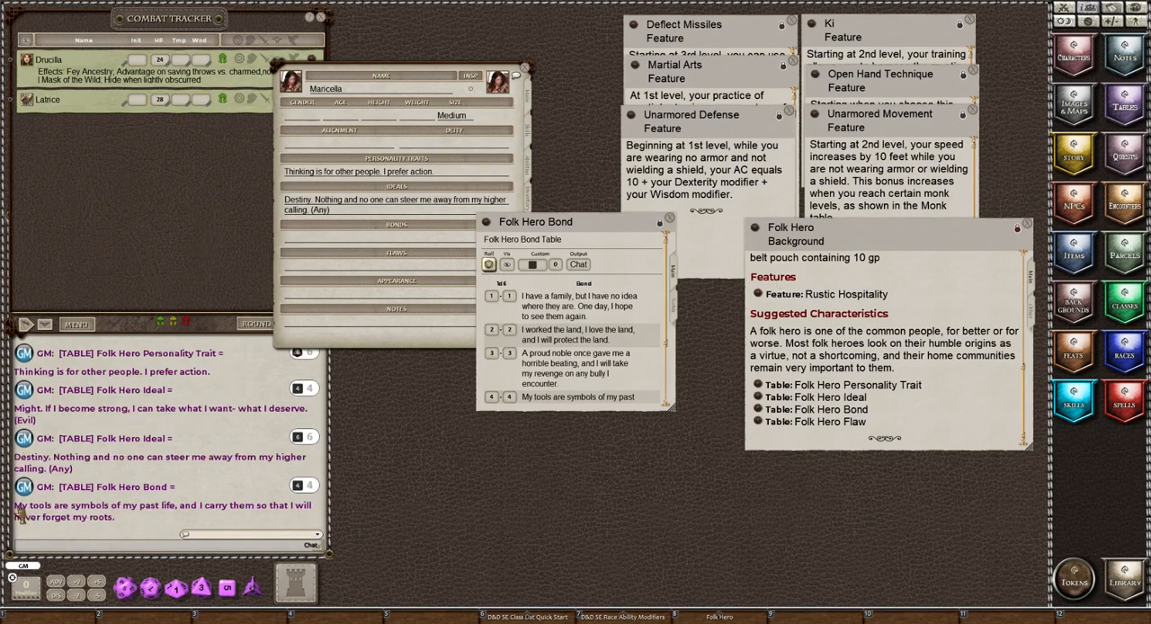
drag(18, 509, 337, 241)
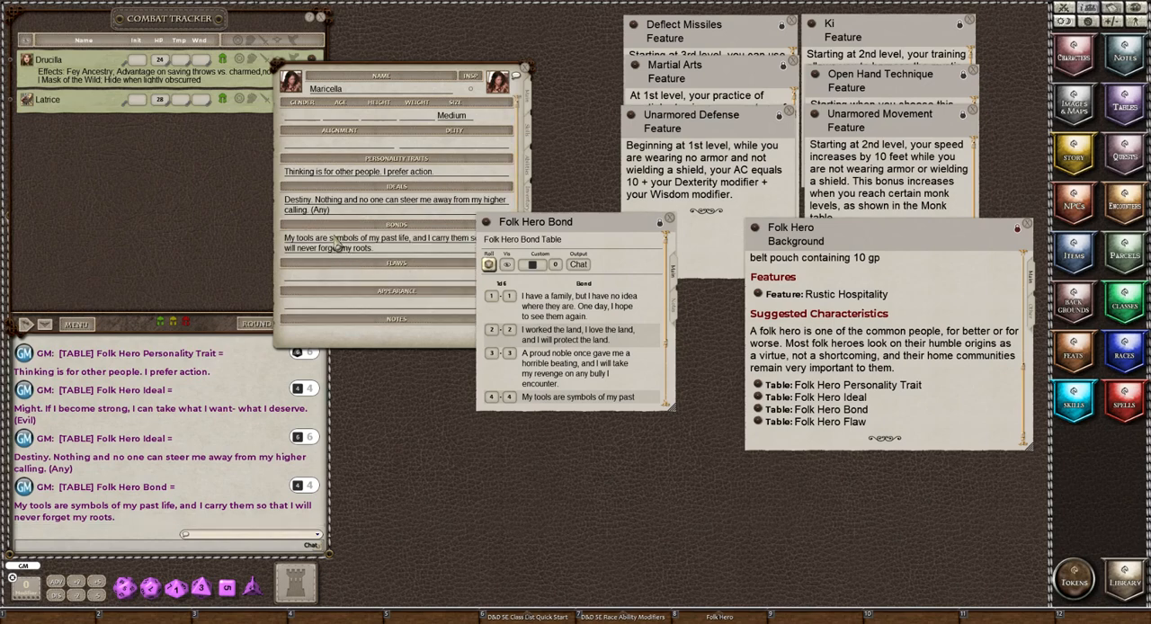
click(666, 223)
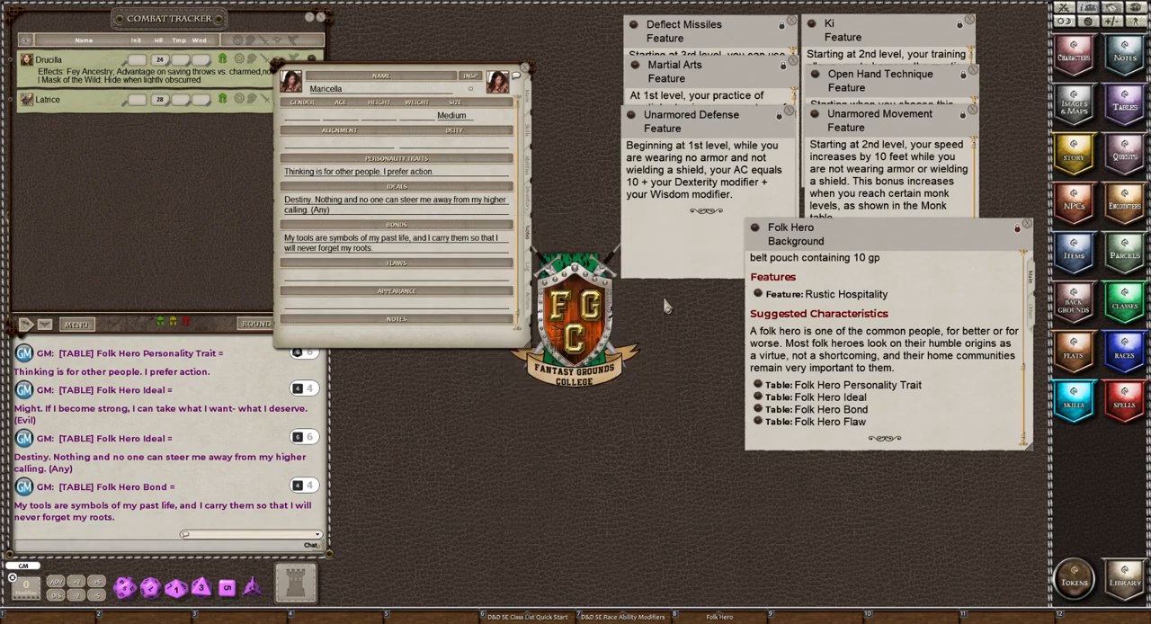
Roll on the Folk Hero Flaw table, copy the rolled result into Maricella's flaws, and close the table.
click(759, 425)
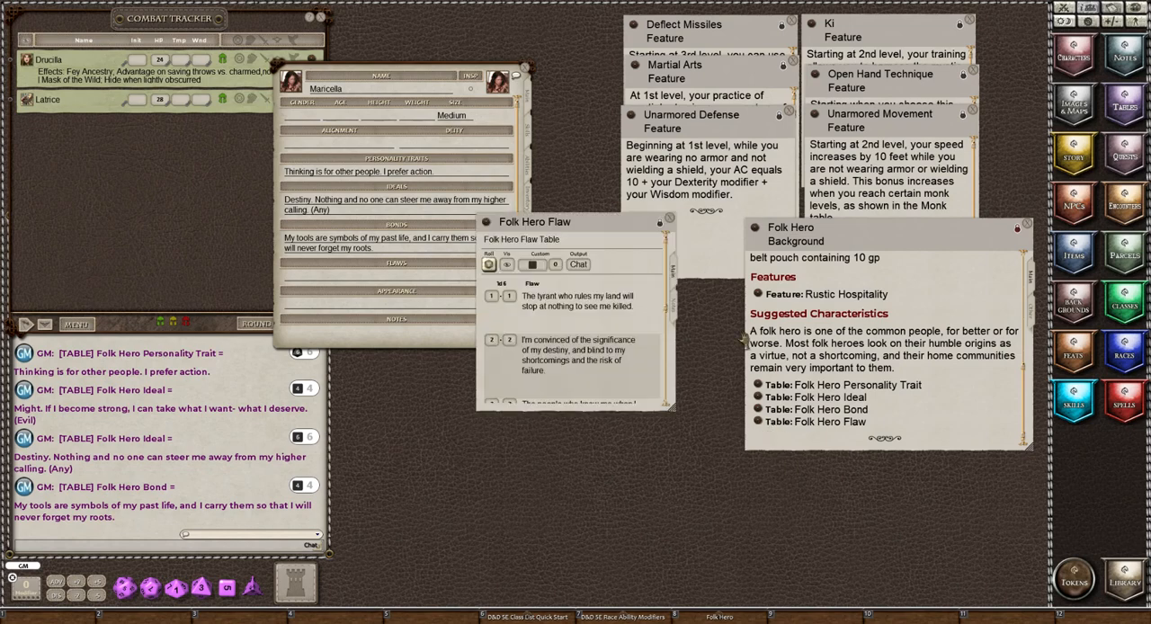
click(488, 263)
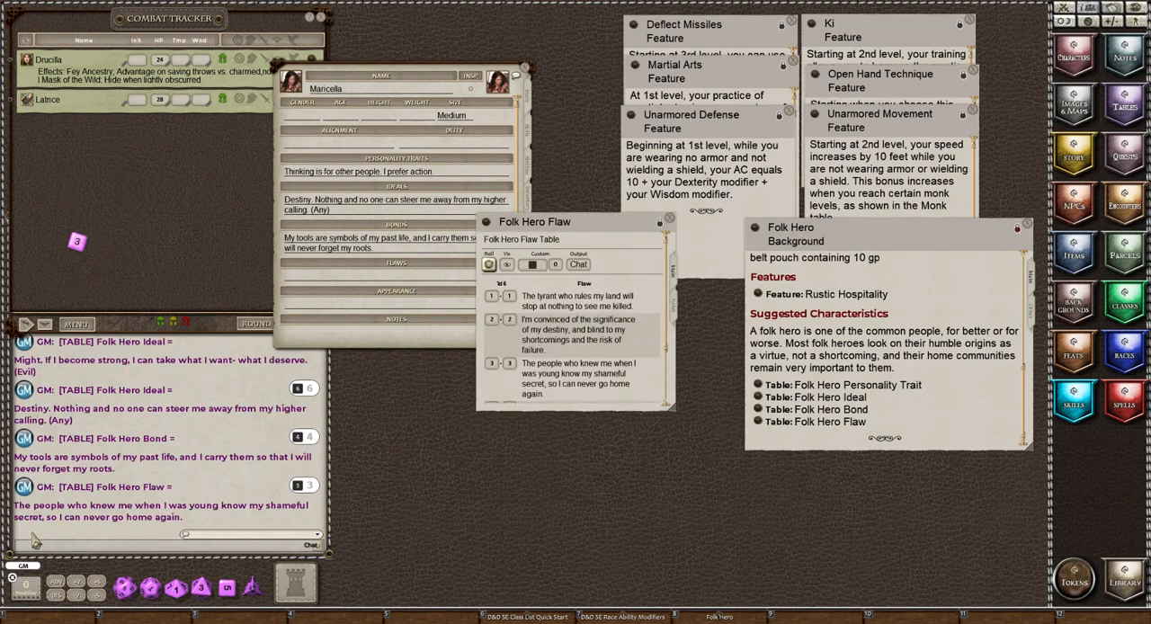
drag(20, 515, 406, 270)
drag(19, 514, 332, 285)
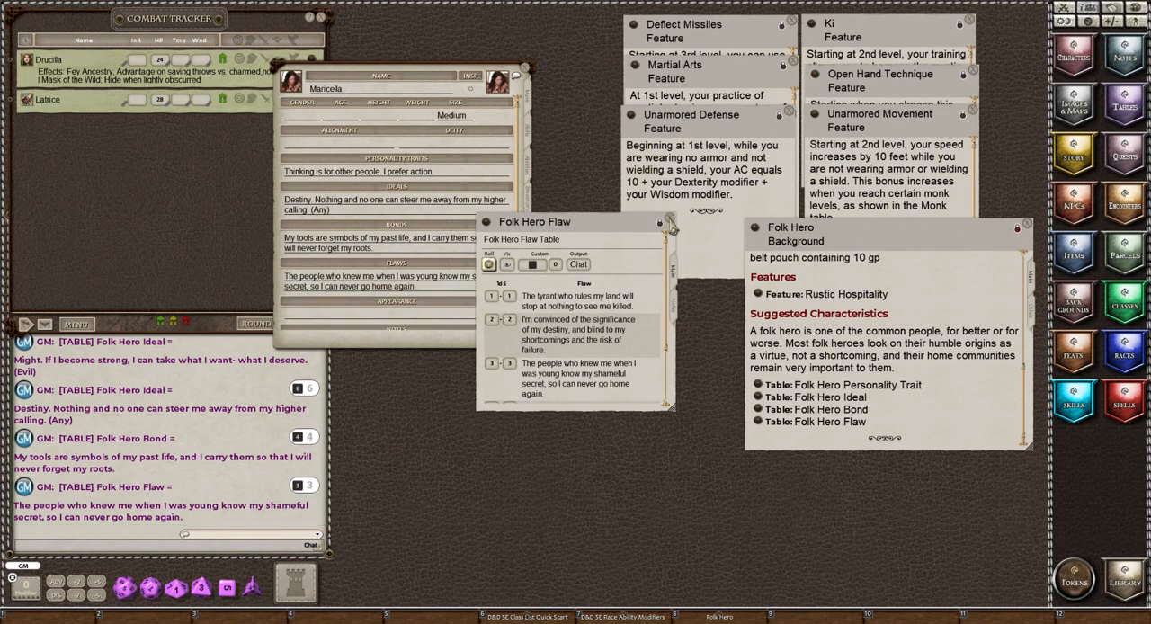
click(669, 219)
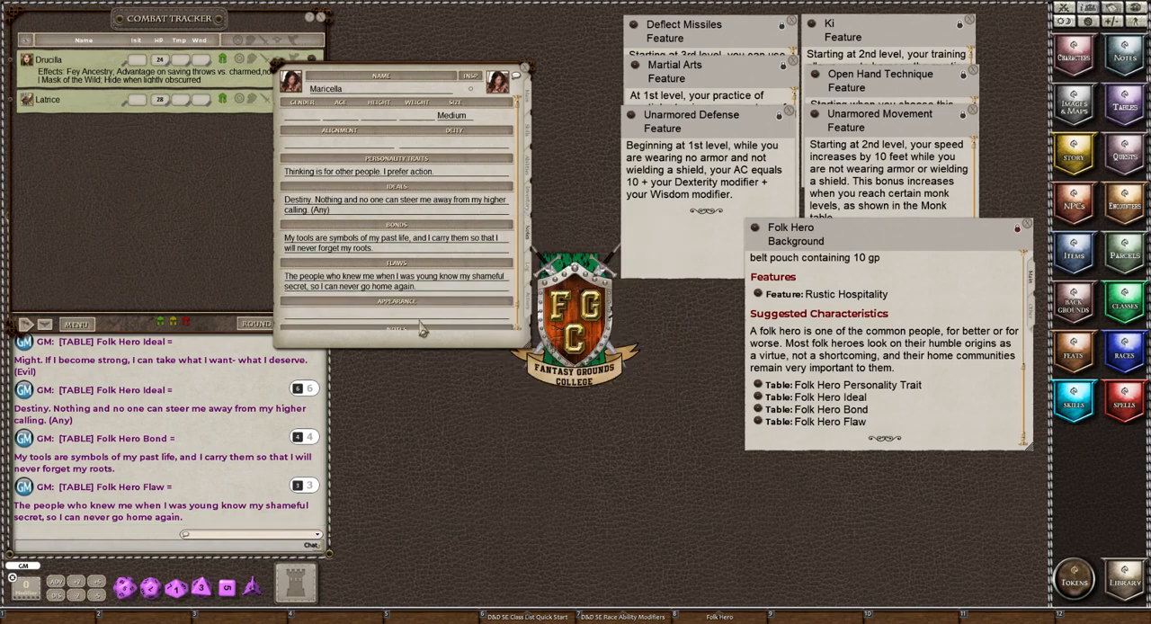
Close the Folk Hero background and bring up Maricella's adventure log.
scroll(405, 319, down, 1)
scroll(402, 319, down, 1)
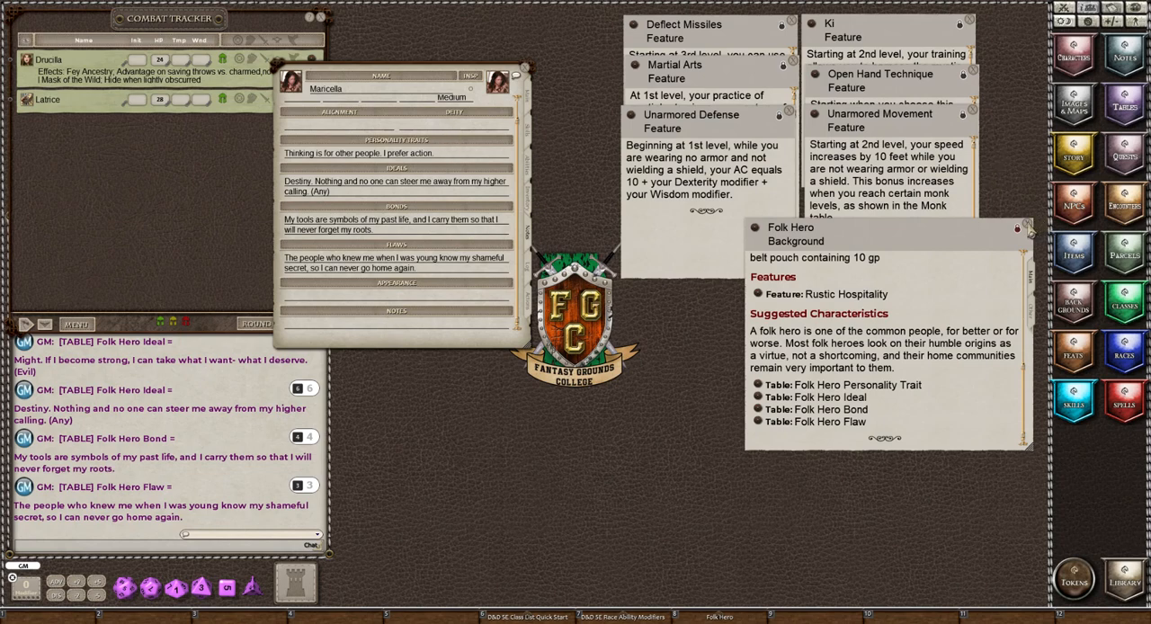
click(1027, 226)
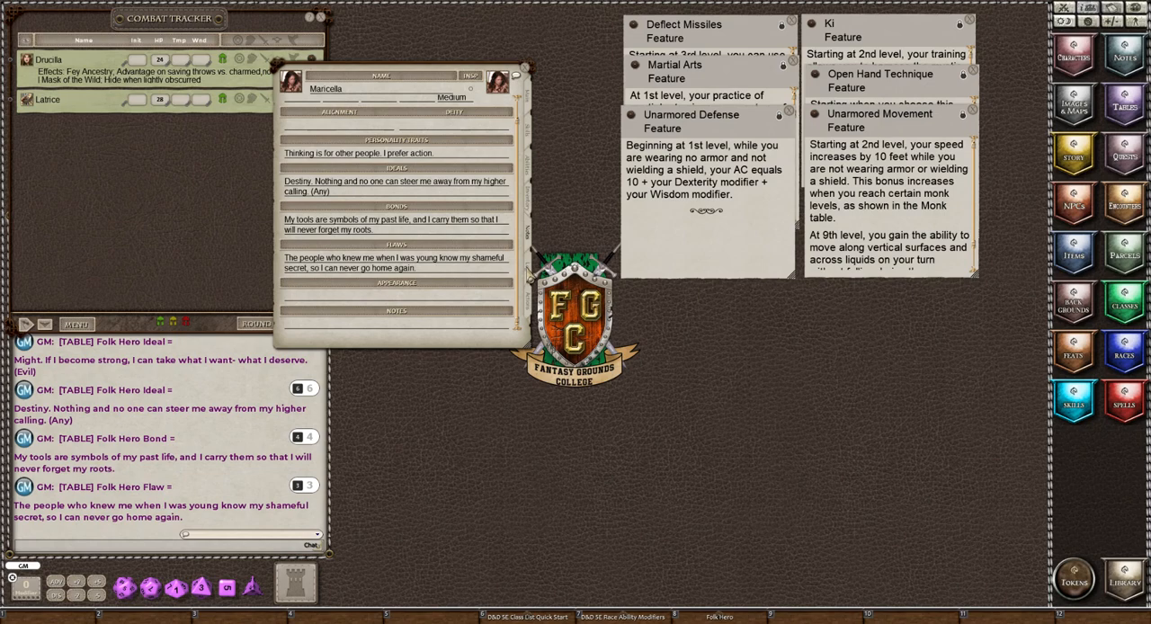
click(528, 269)
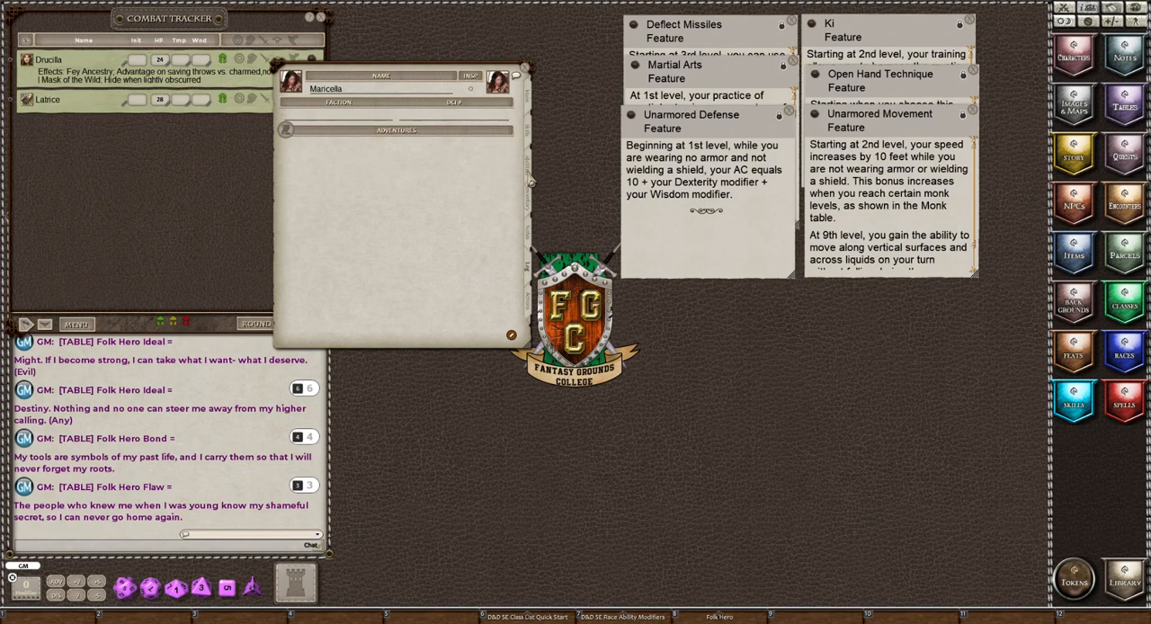
Rename the Backpack (Empty) item in Maricella's inventory to Backpack.
click(531, 205)
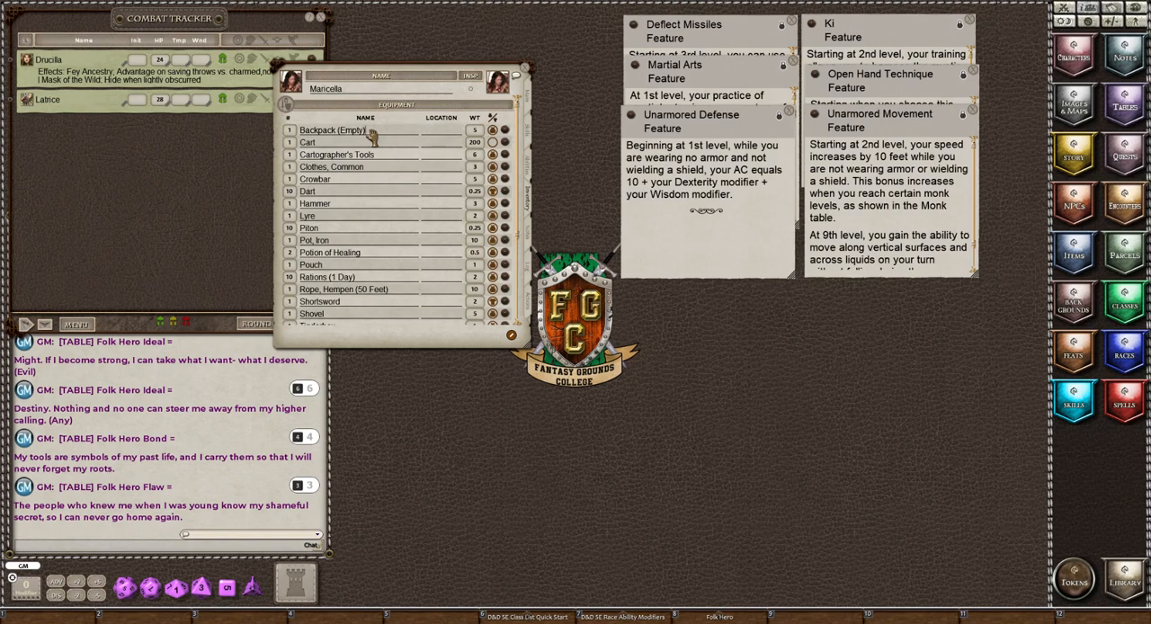
key(BackSpace)
key(BackSpace)
key(BackSpace)
key(BackSpace)
key(BackSpace)
key(BackSpace)
Set the location of the Cartographer's Tools, Common Clothes, Crowbar and Hammer to Backpack.
click(439, 158)
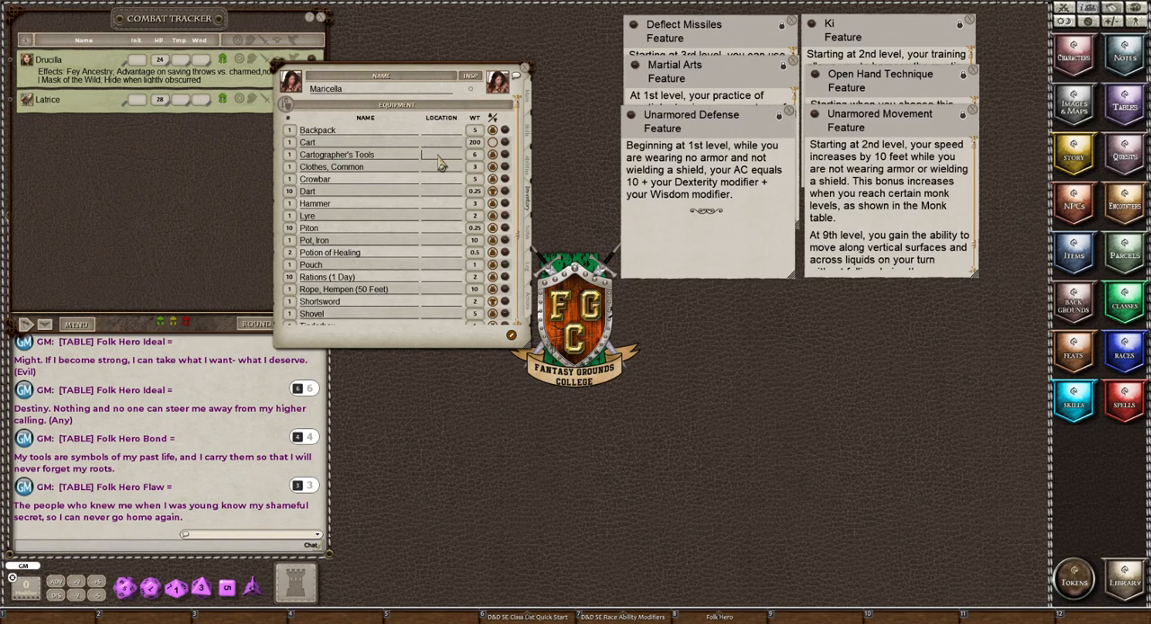
text(Backpack)
click(430, 174)
text(B)
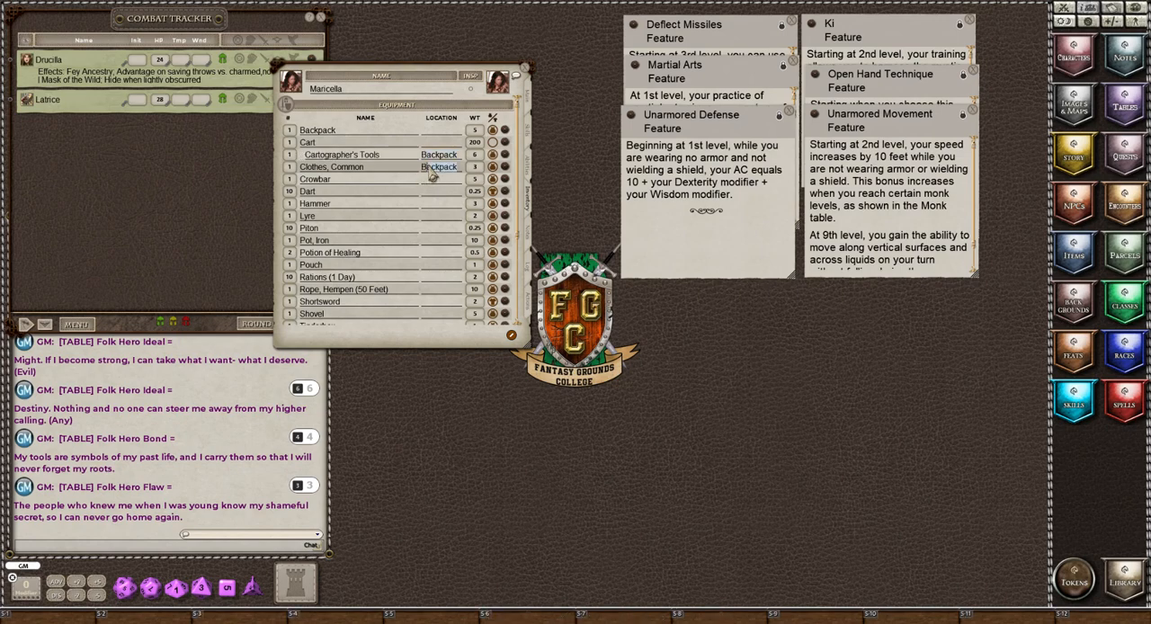
click(430, 180)
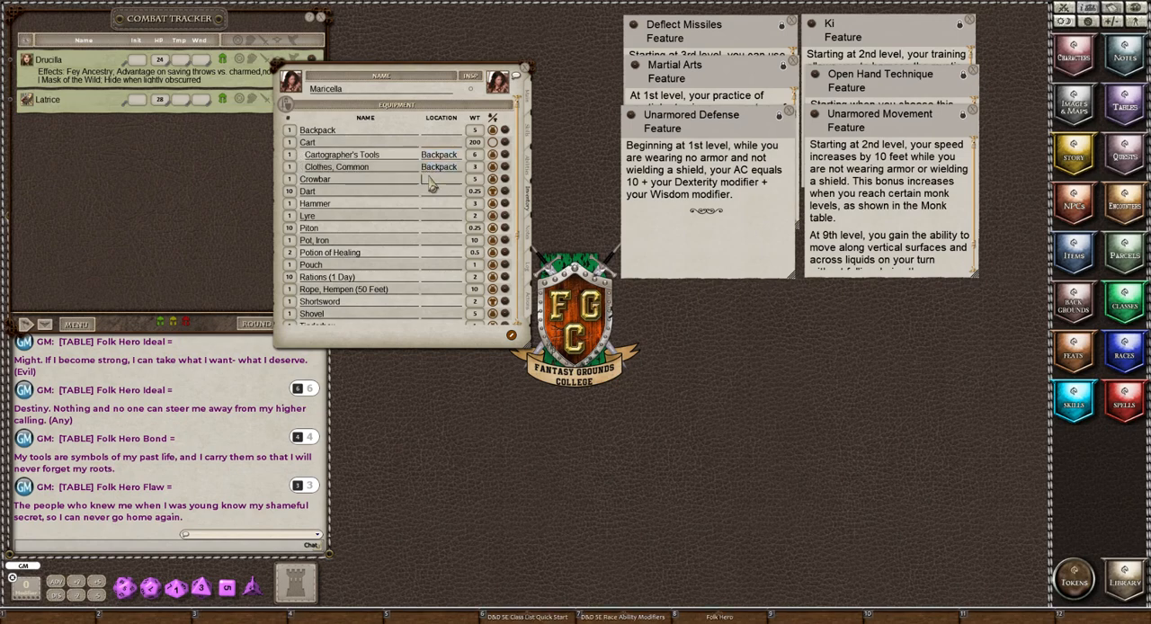
text(Backpack)
click(431, 206)
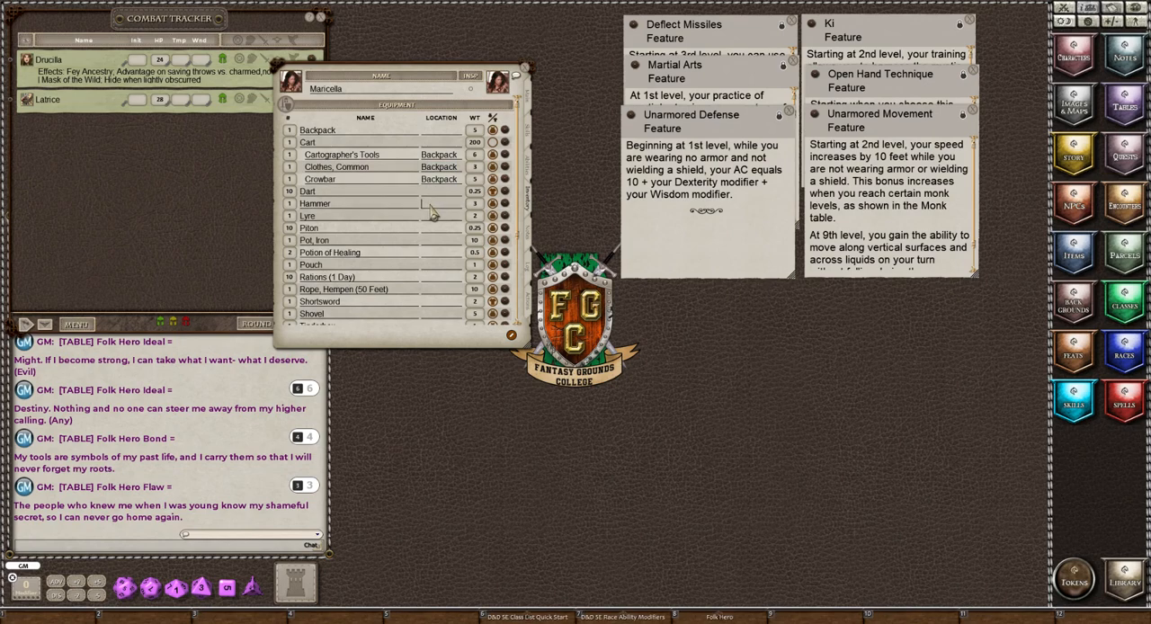
text(Backpack)
Set the location of the Lyre, Piton, Iron Pot and Potion of Healing to Backpack.
click(440, 216)
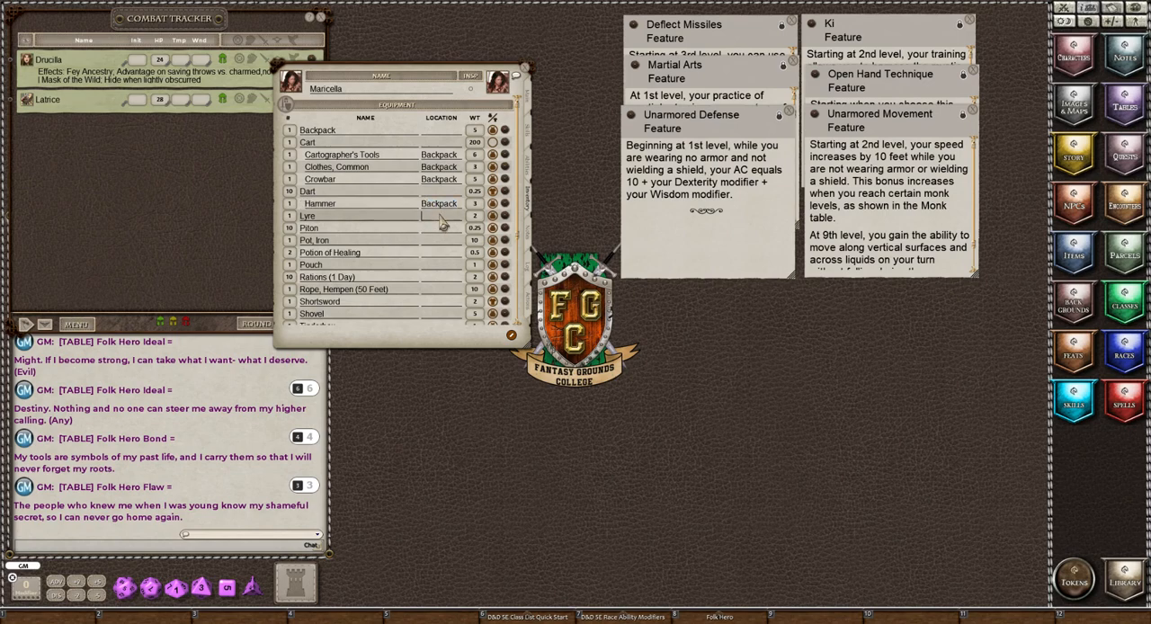
text(Backpack)
click(435, 230)
text(B)
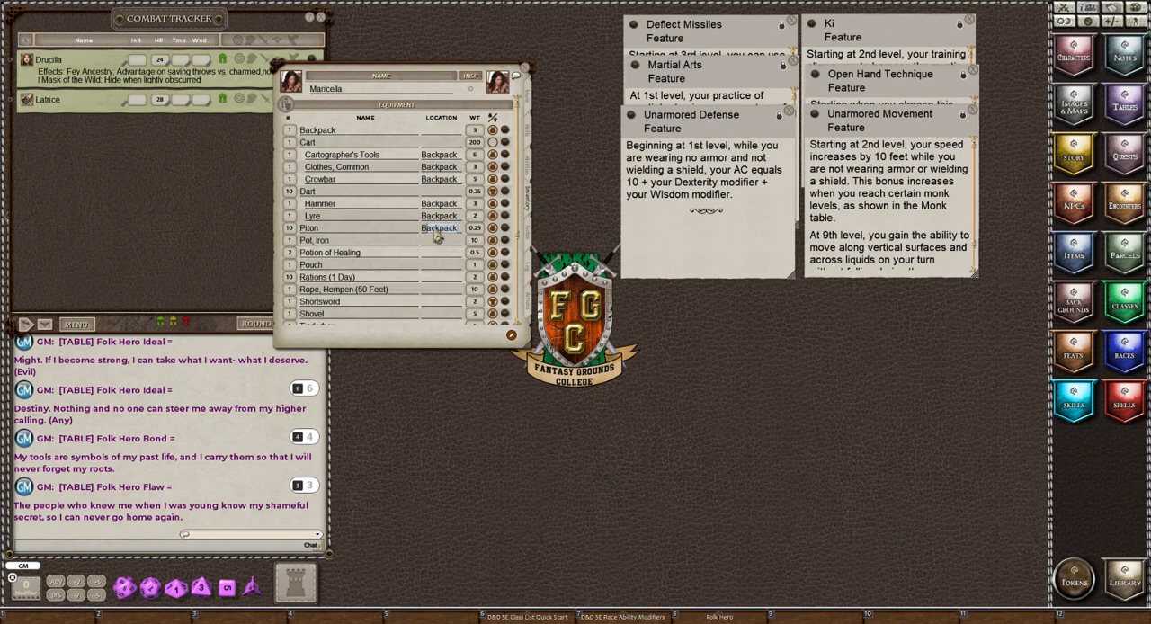
click(432, 244)
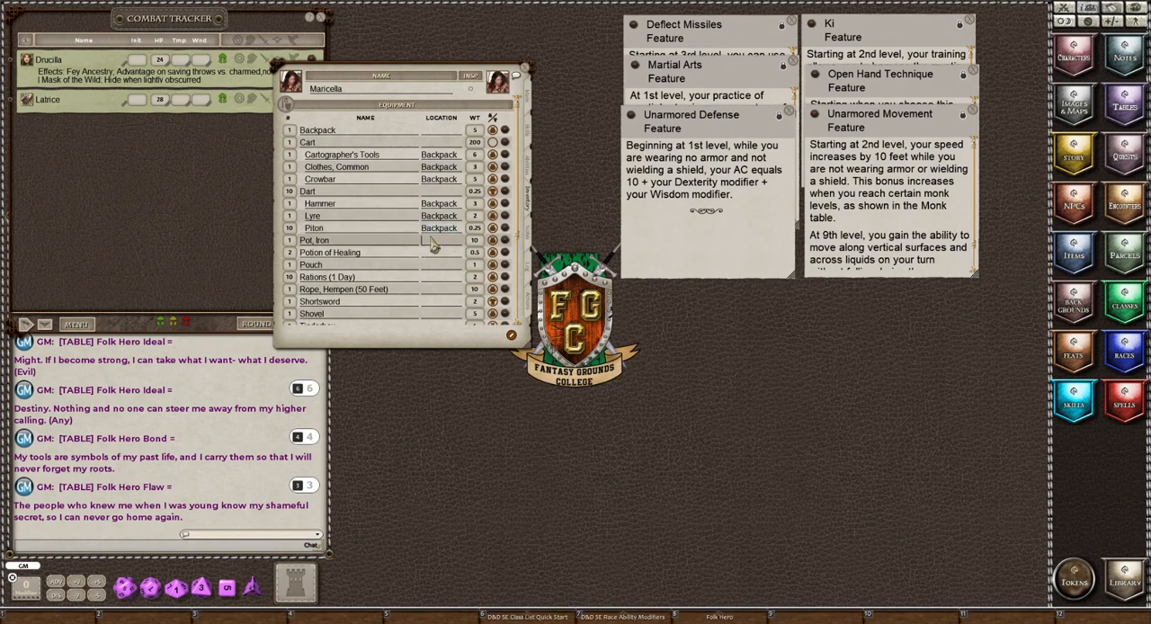
text(Backpack)
click(428, 255)
text(B)
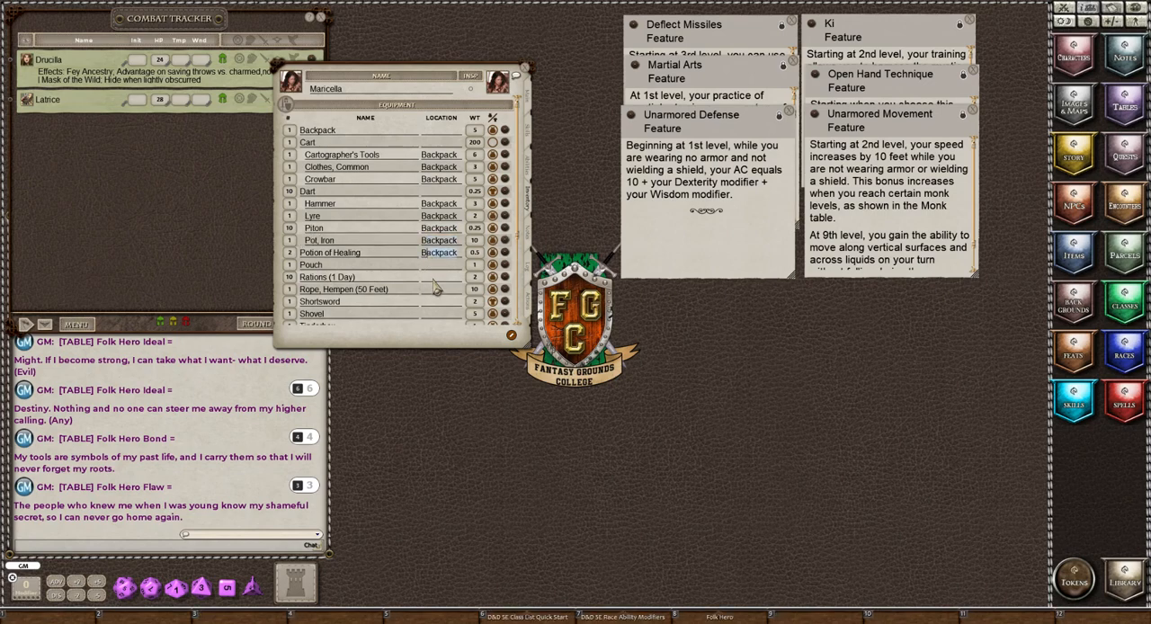
Set the location of the Rations, Hempen Rope, Shovel and Tinderbox to Backpack.
click(433, 278)
text(Backpack)
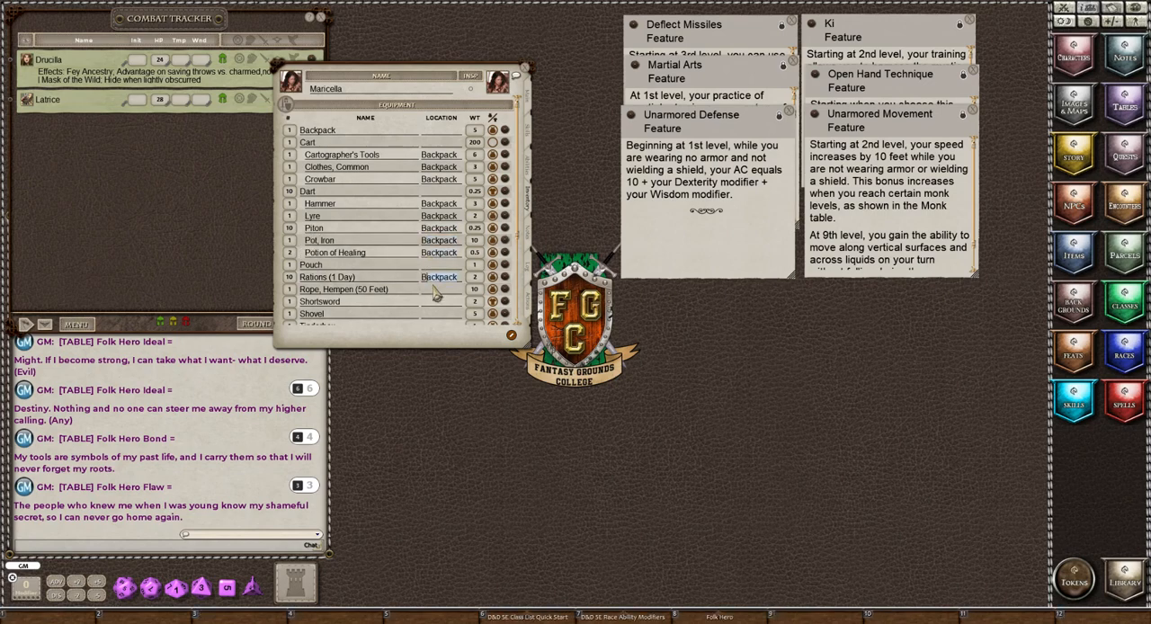
click(433, 290)
text(Backpack)
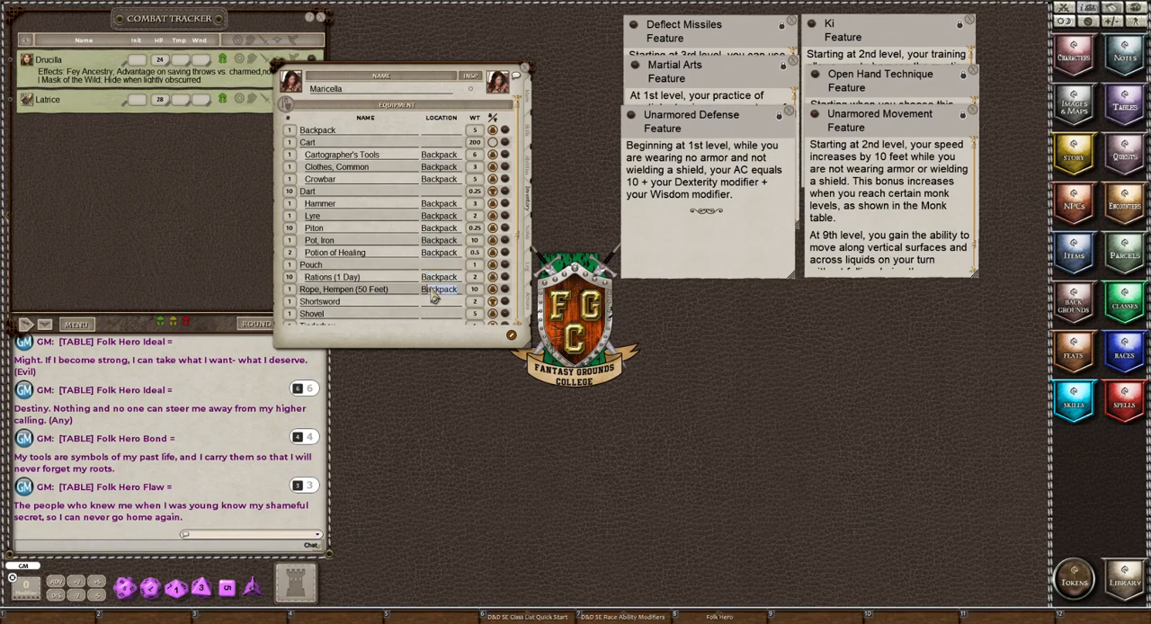
scroll(431, 314, down, 2)
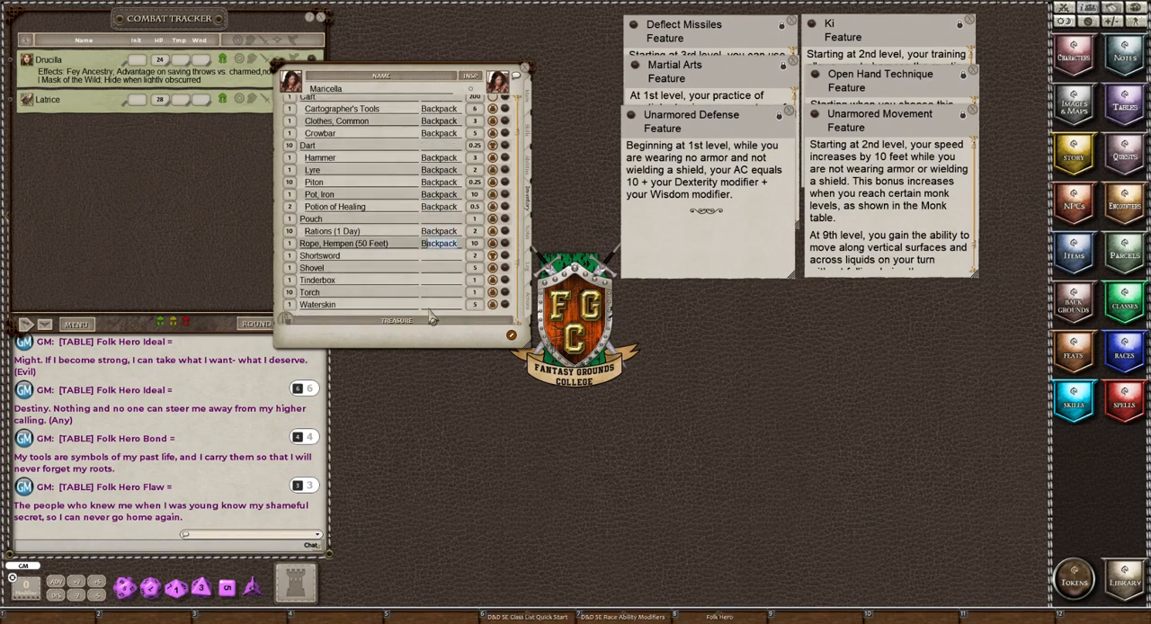
click(436, 281)
click(438, 268)
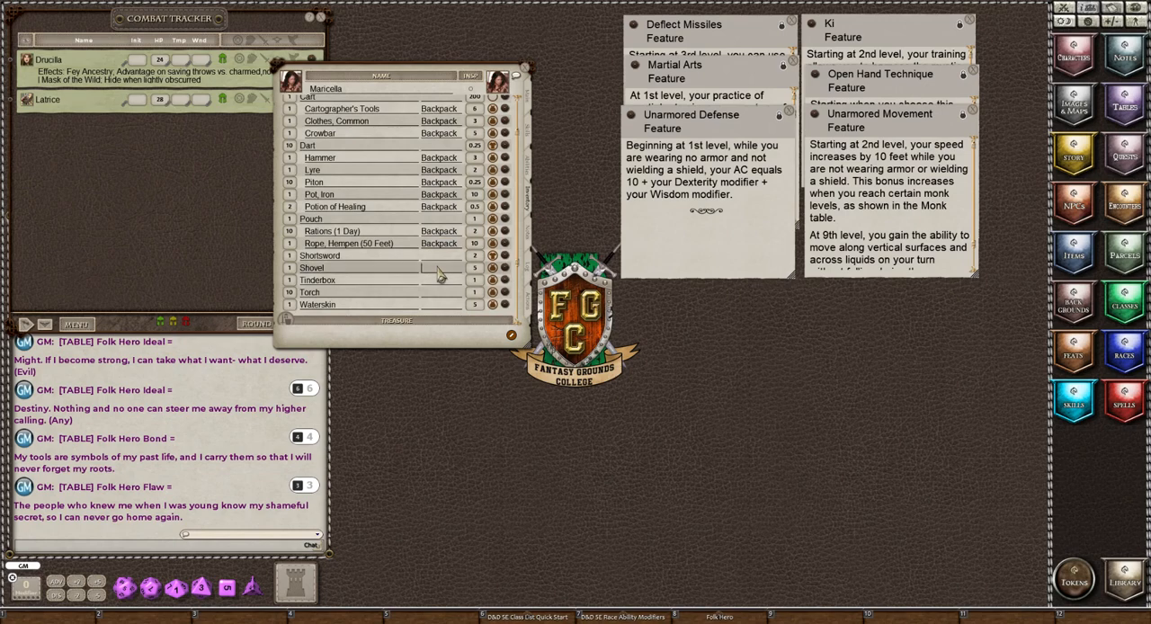
text(Backpack)
click(437, 281)
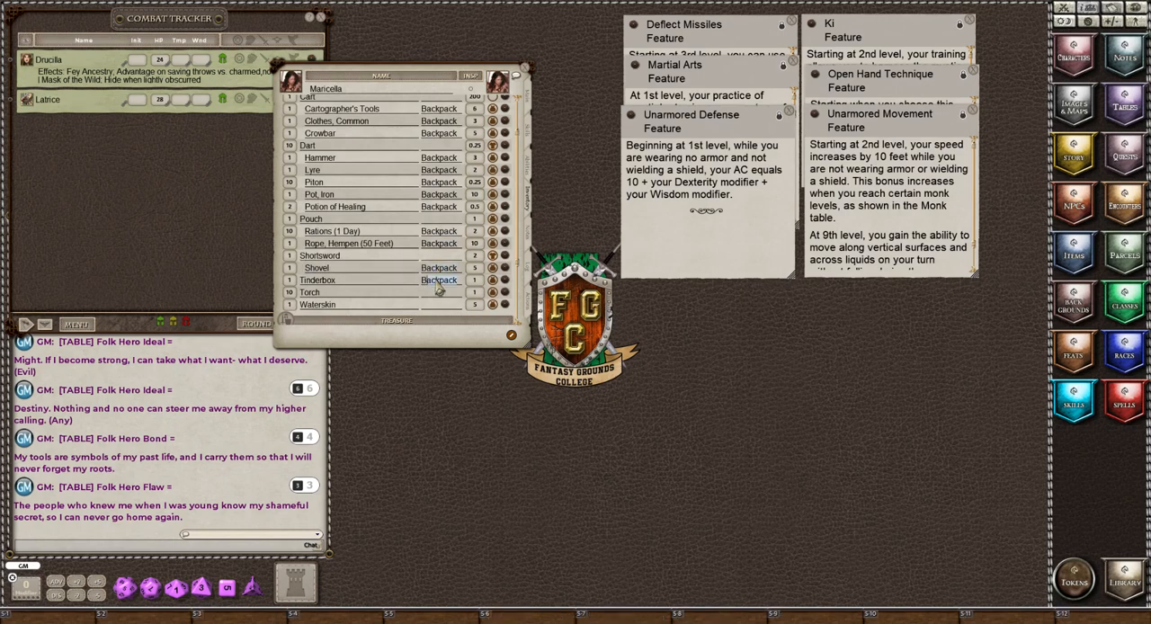
Set the location of the Torch and Waterskin to Backpack, then refresh the list so the stored items group under the backpack.
click(438, 293)
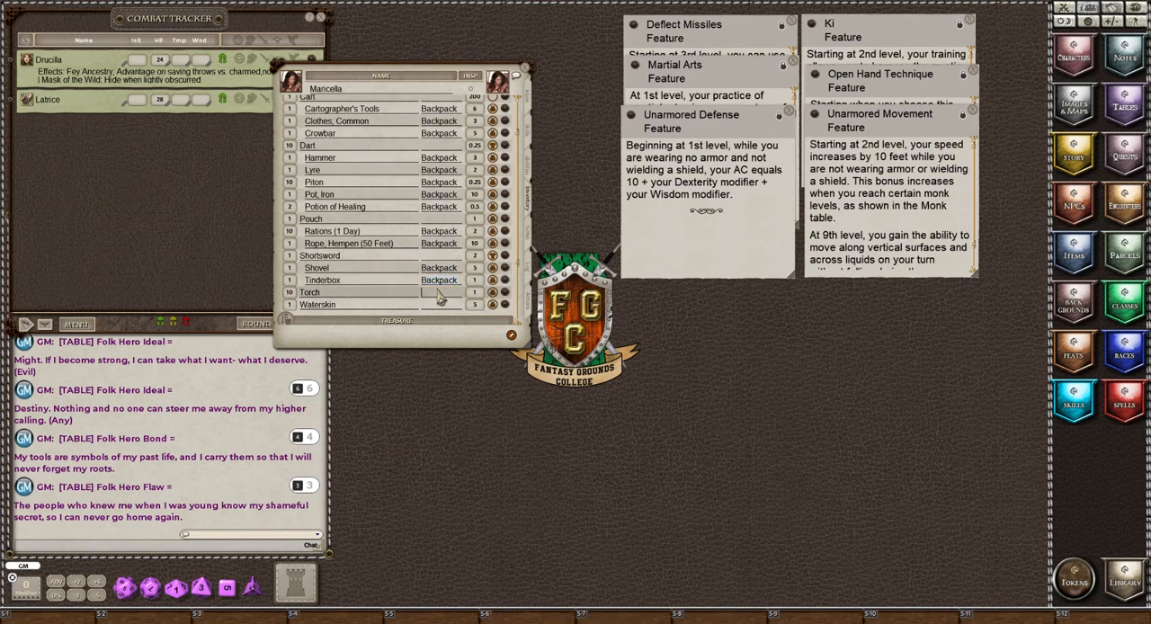
text(Backpack)
click(437, 305)
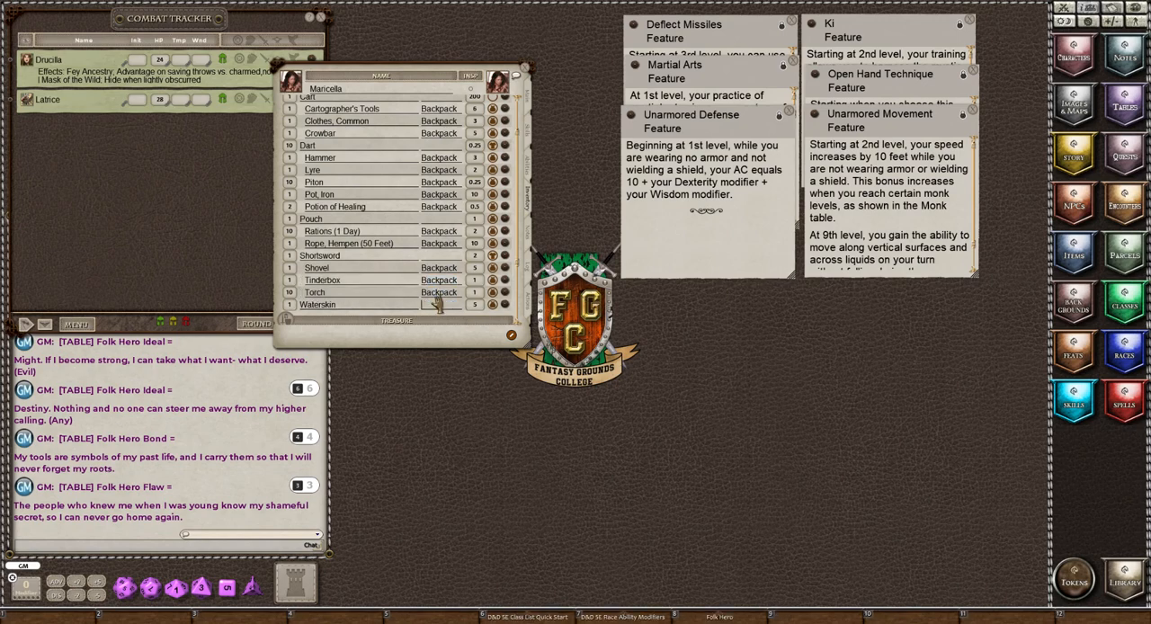
text(Backpack)
scroll(407, 229, up, 2)
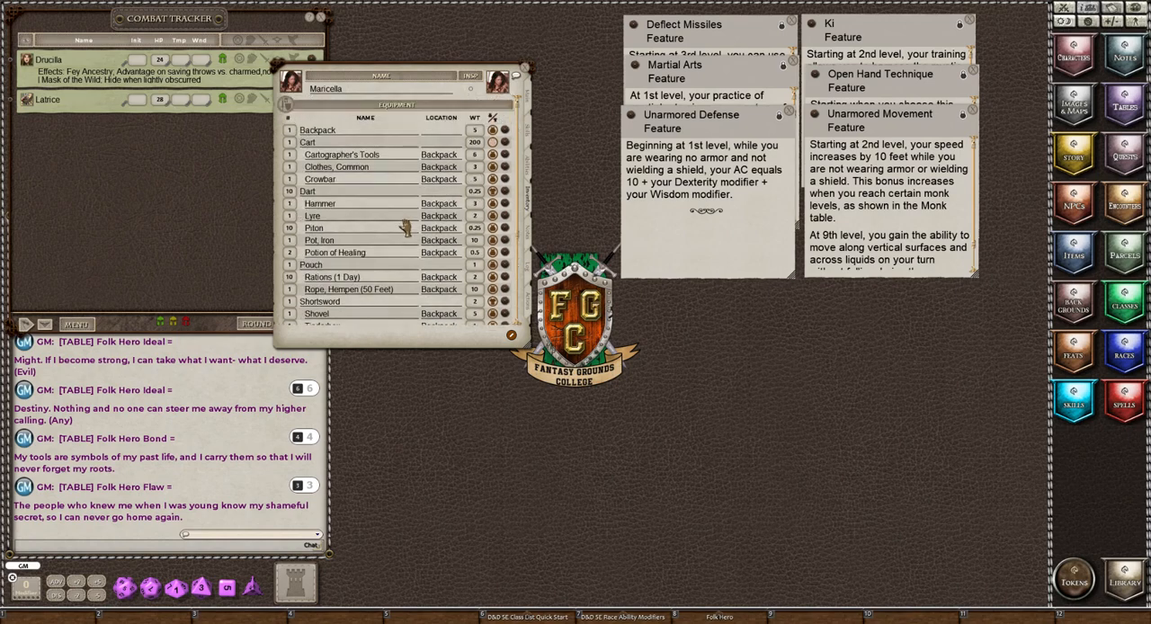
click(316, 133)
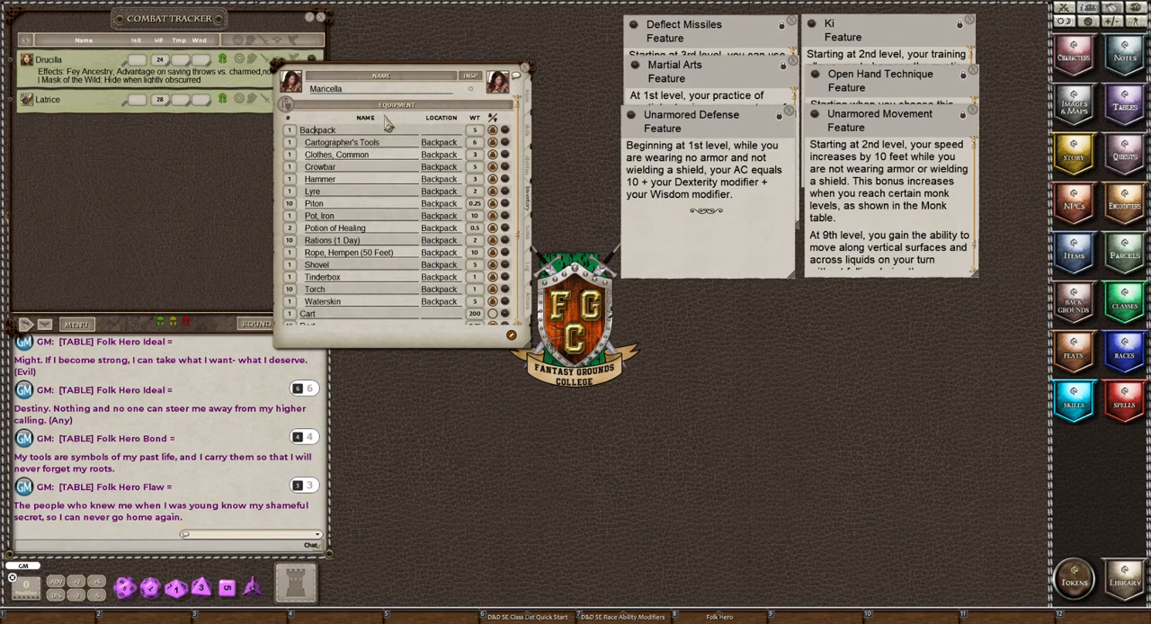
scroll(385, 251, down, 3)
scroll(384, 252, down, 3)
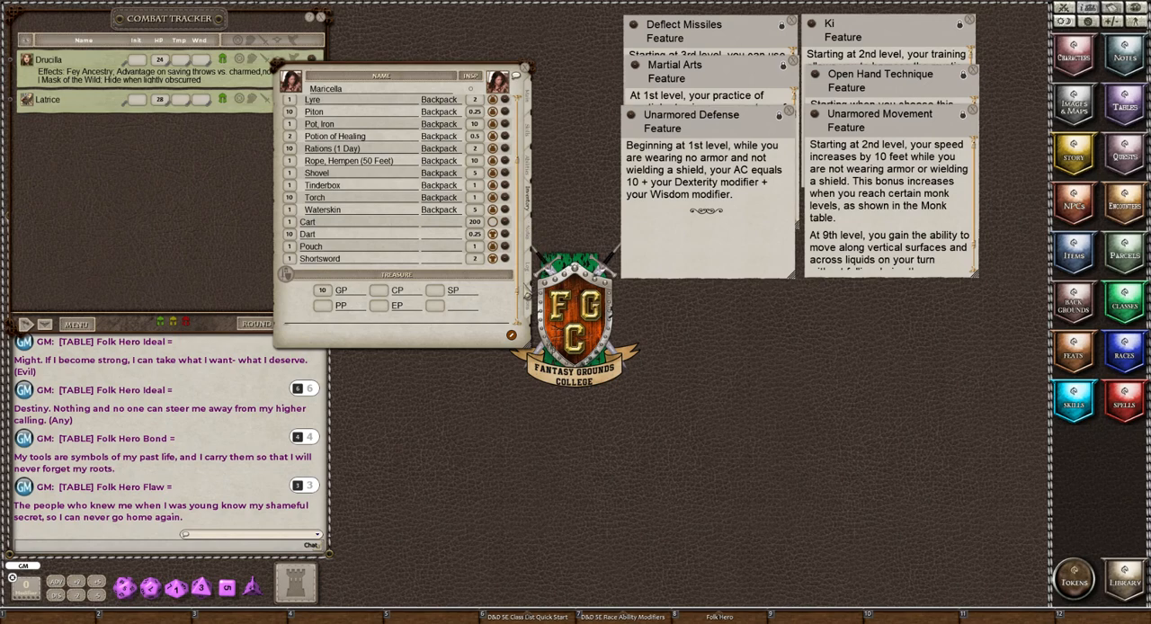
Add a new power to Maricella's actions and set its ability group to Consumables.
click(529, 302)
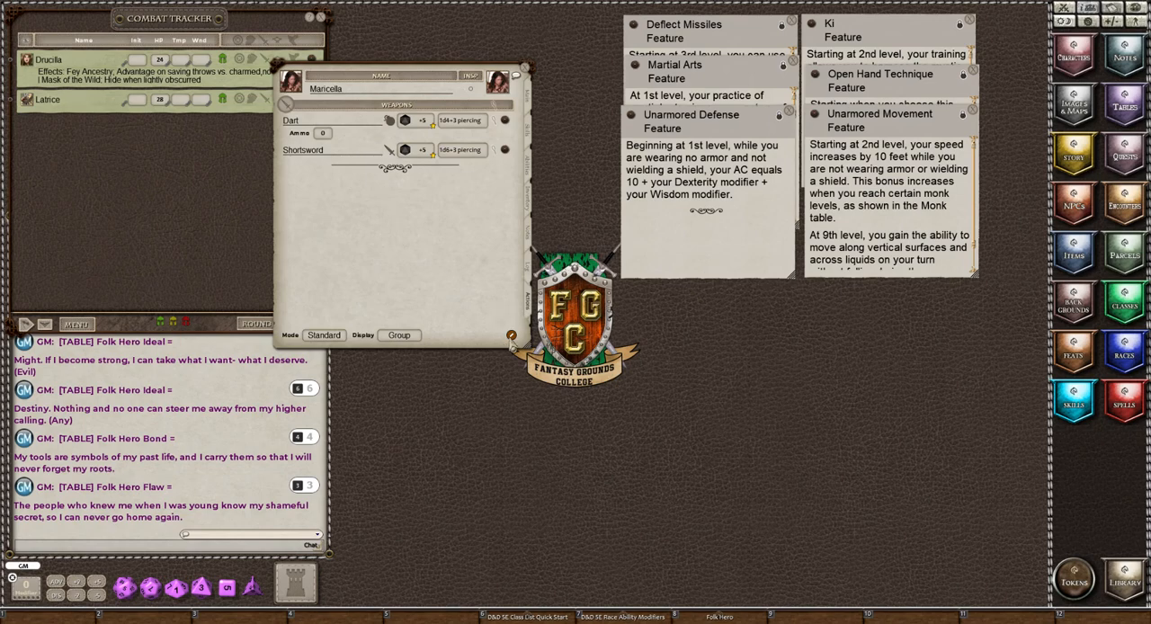
click(510, 336)
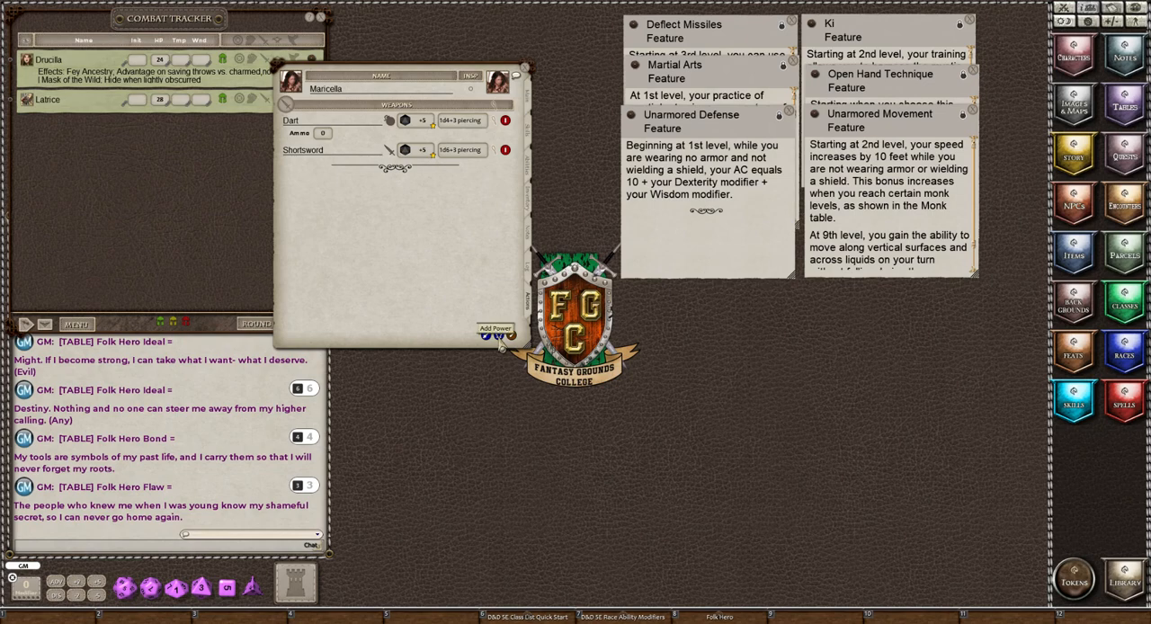
click(499, 339)
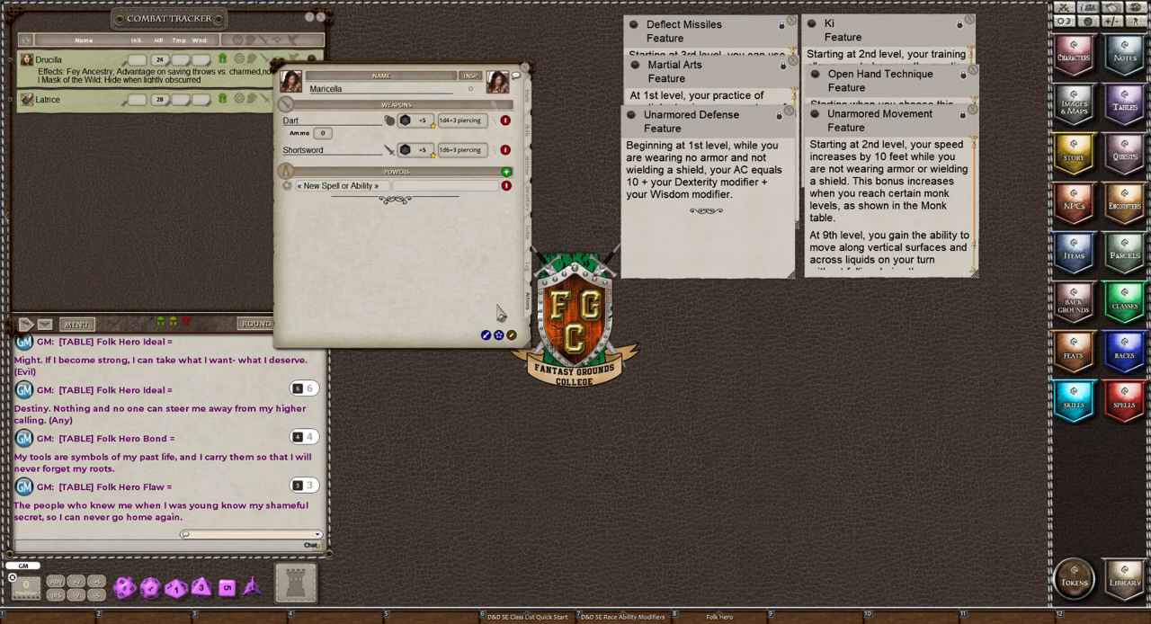
click(403, 188)
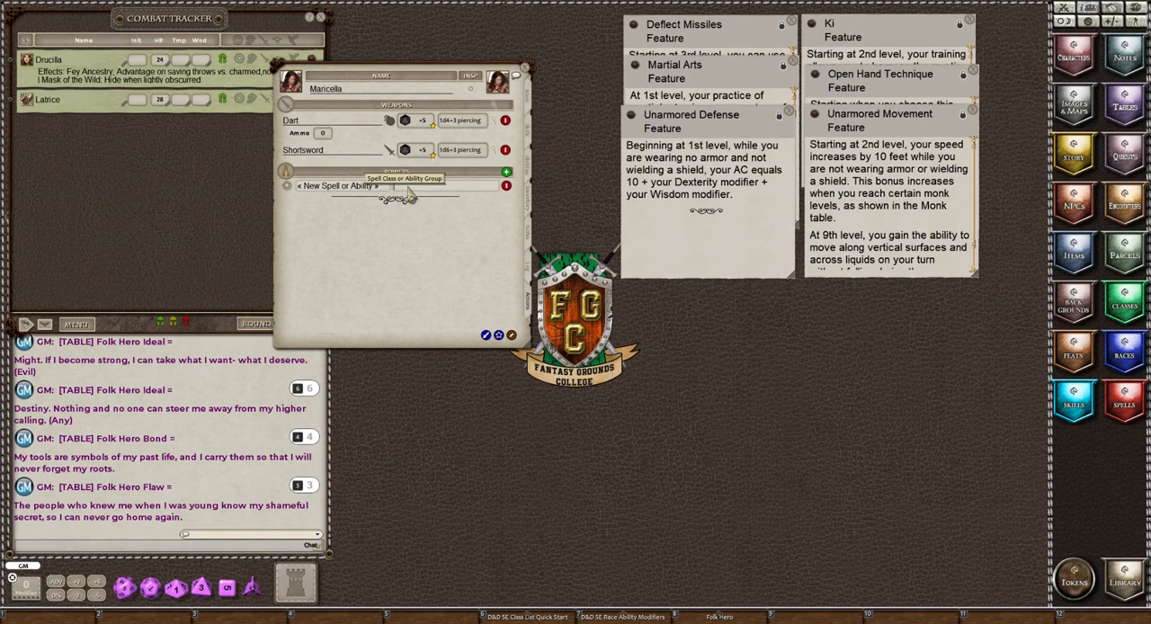
text(Consumables)
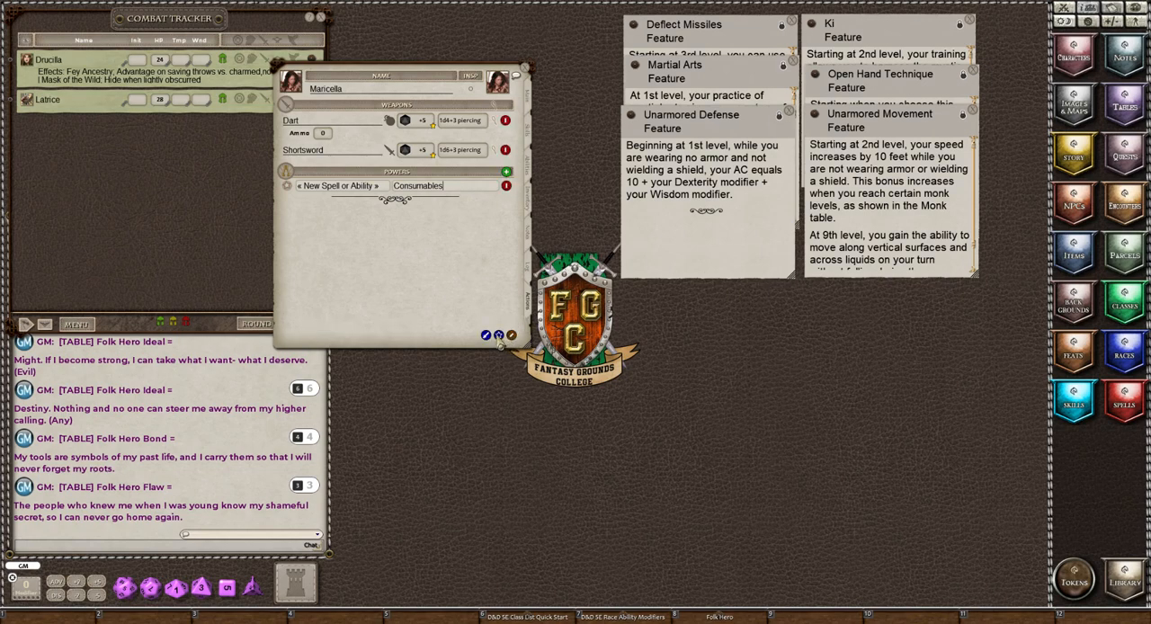
Add two more powers to Maricella's actions, with the ability groups Class Traits and standard Actions.
click(499, 336)
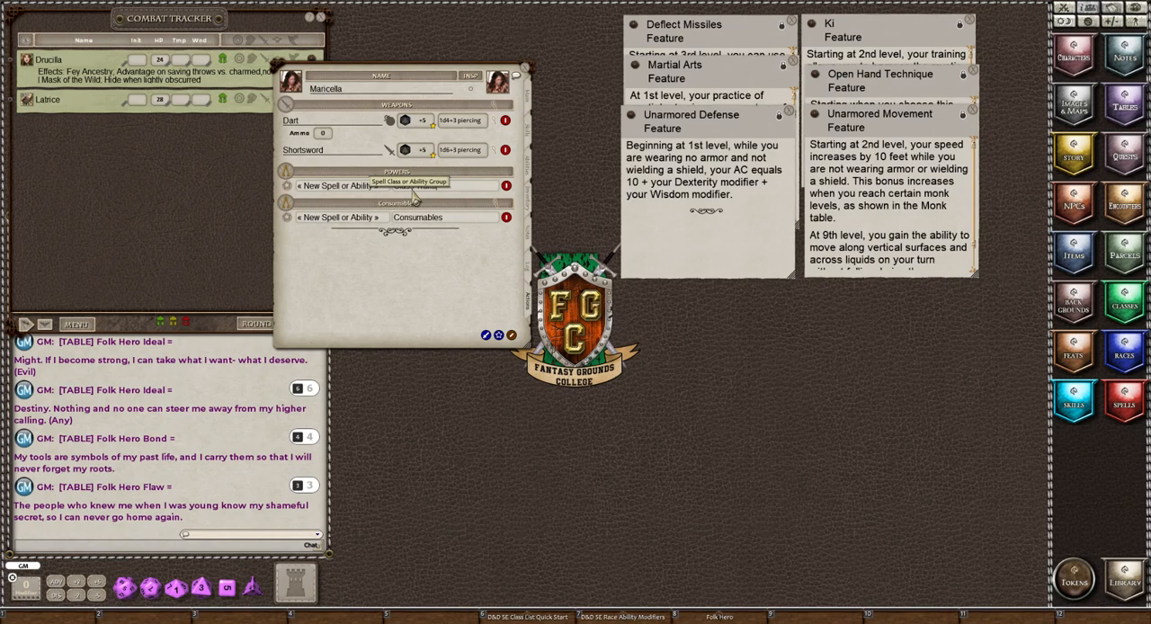
click(511, 335)
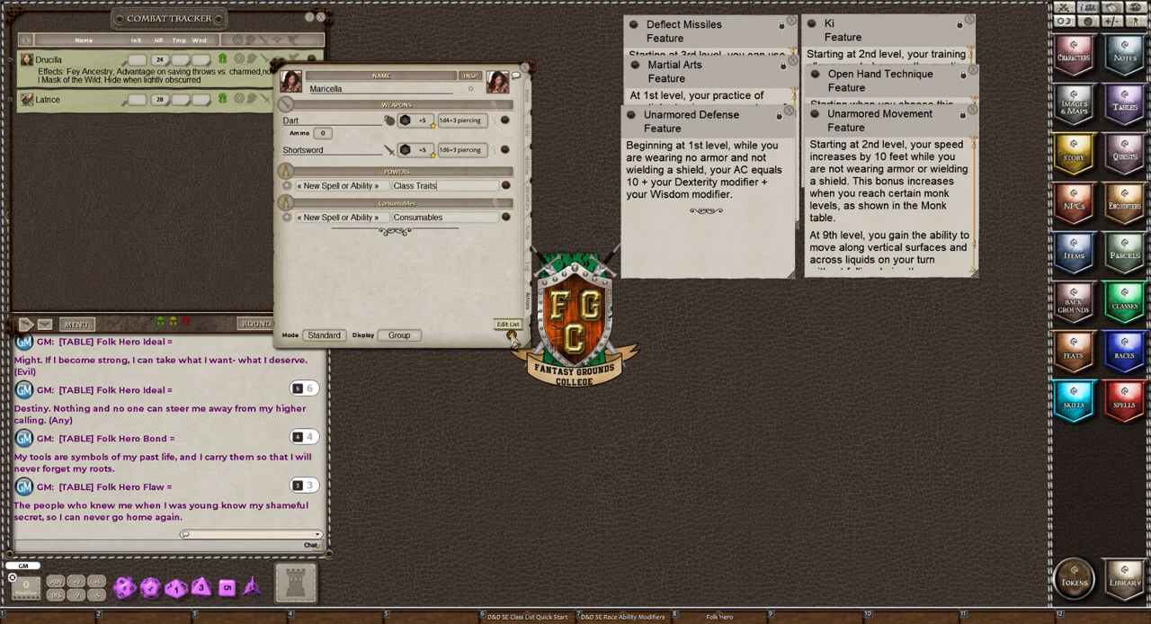
click(510, 334)
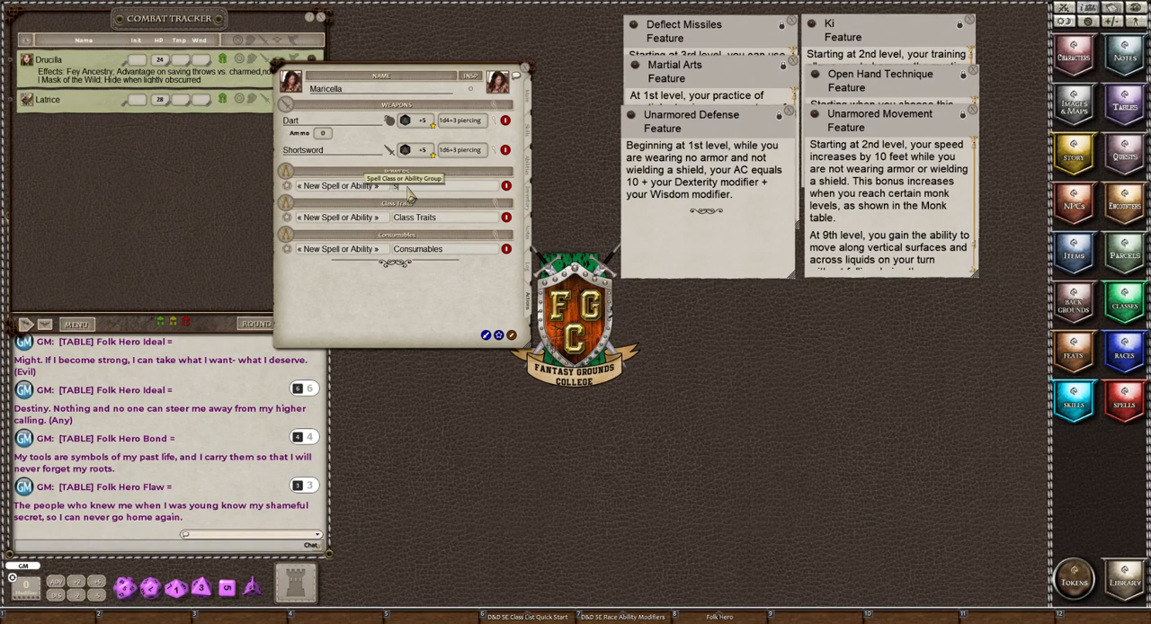
text(tati)
text(ard Actions)
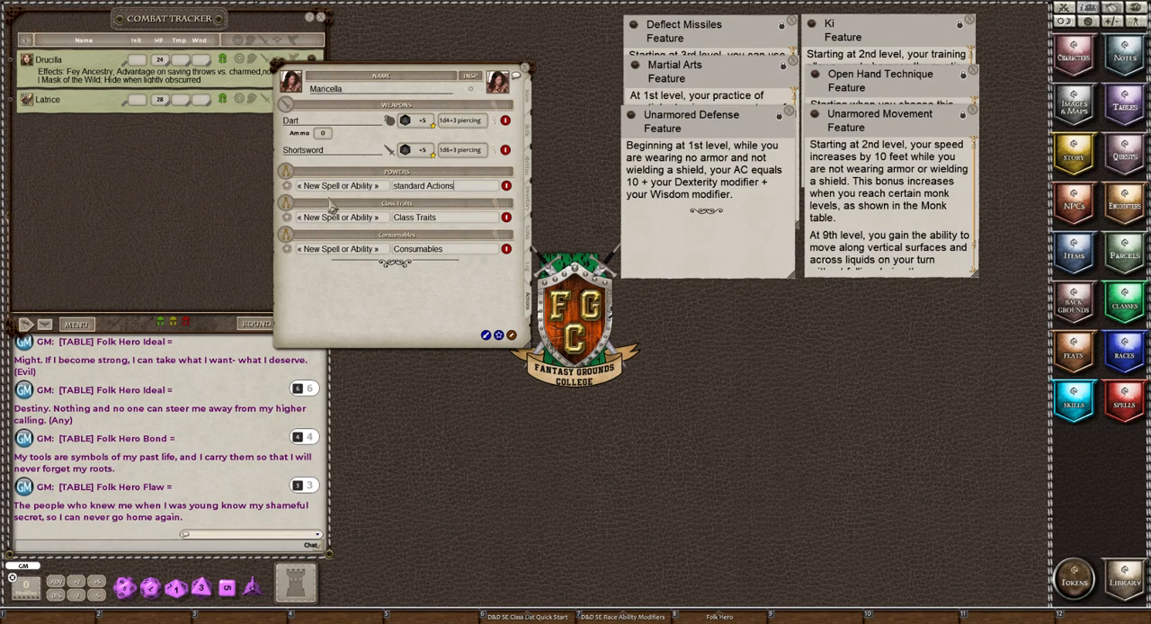
Open the spells list and the library, and look through the loaded modules for the 5E Effects Coding entries.
click(1129, 407)
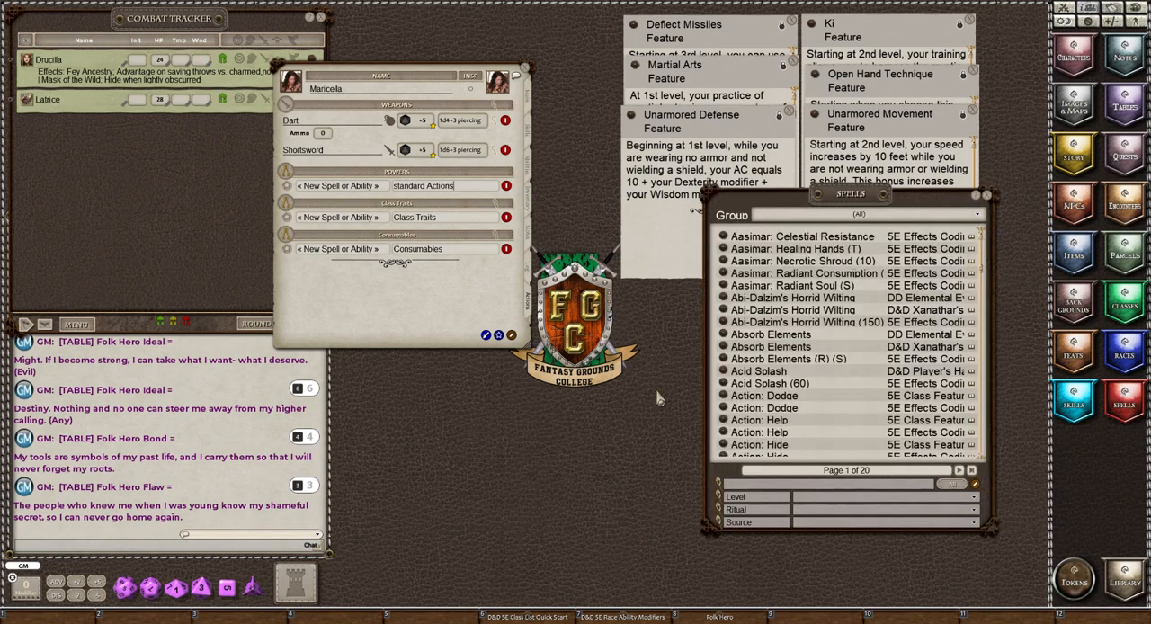
click(1124, 580)
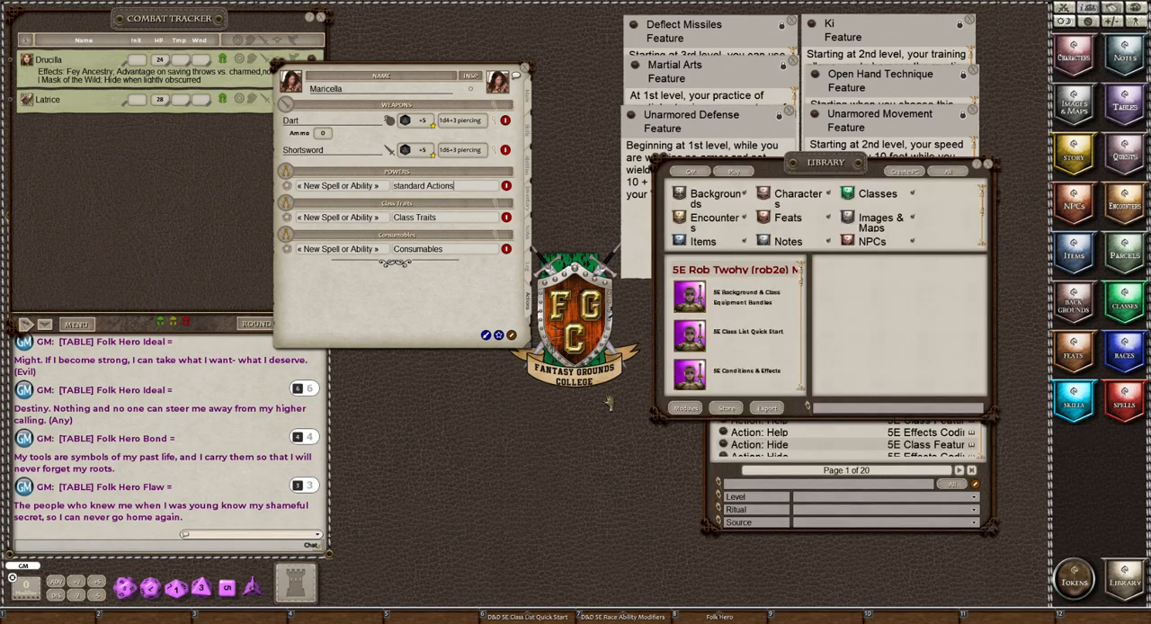
scroll(750, 377, down, 1)
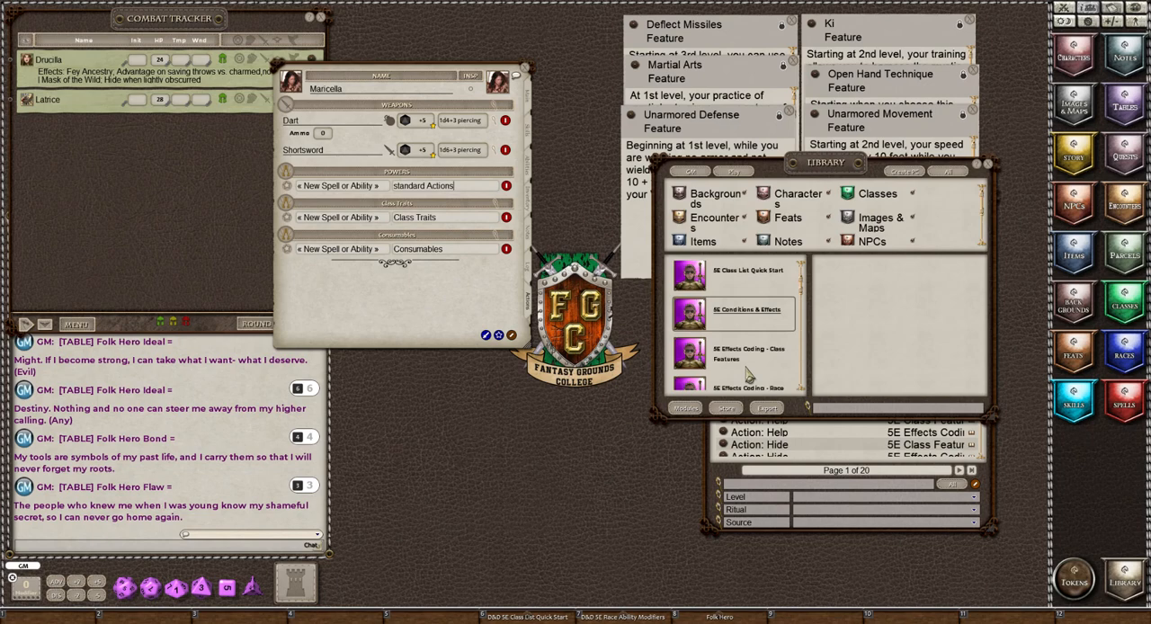
scroll(747, 376, down, 1)
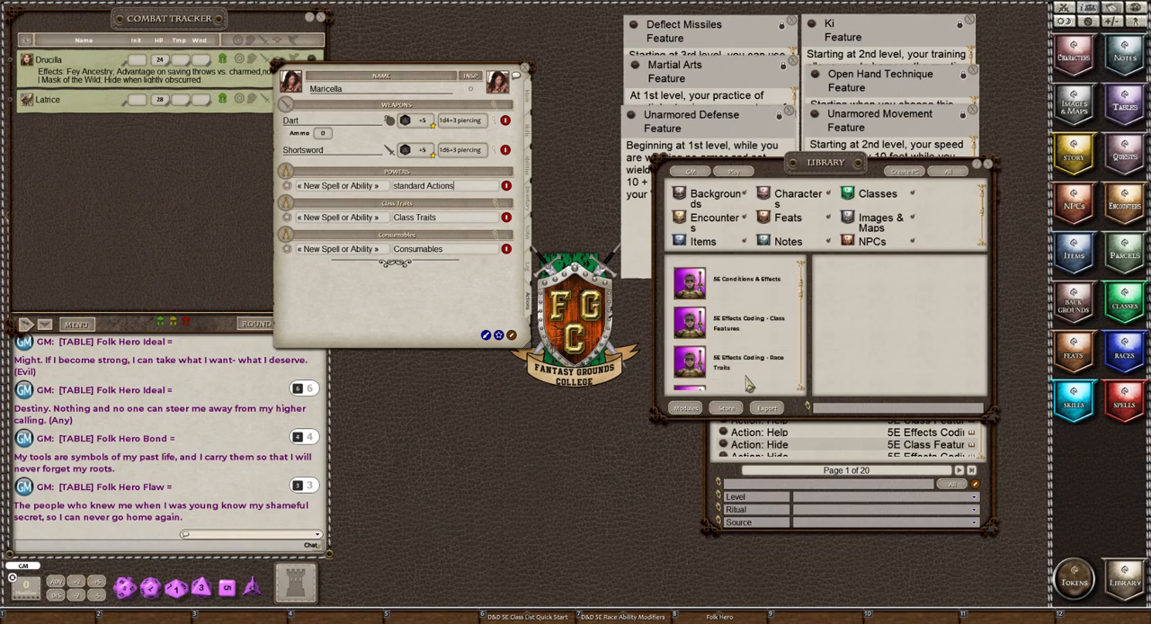
scroll(746, 379, down, 1)
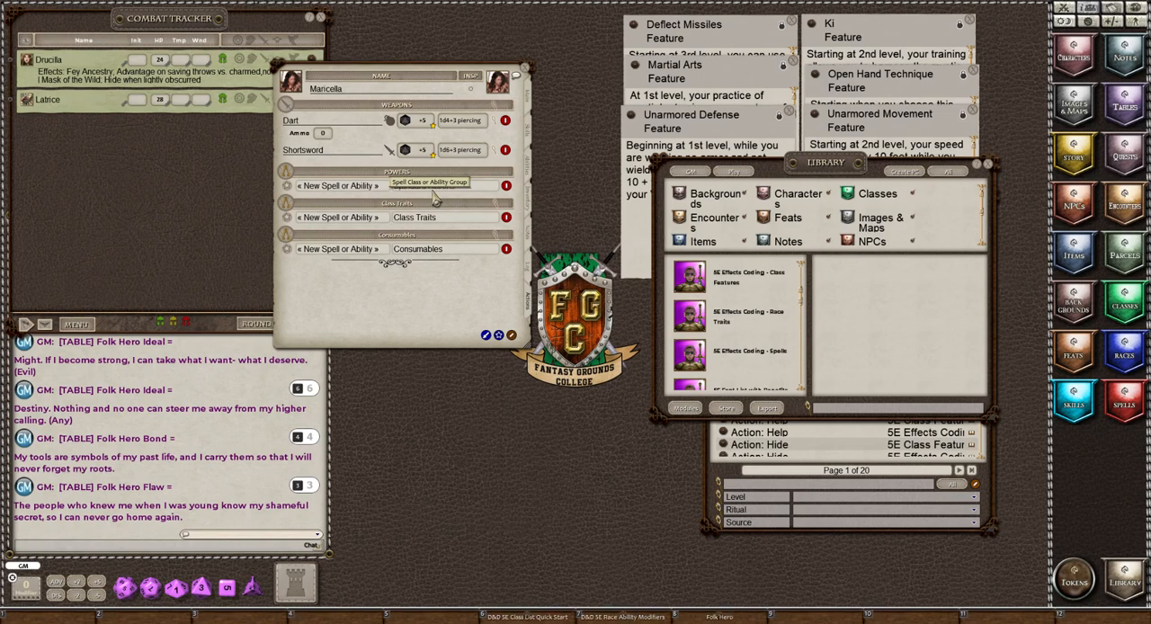
Capitalize the first letter of the "Standard Actions" ability group name and close the library.
key(BackSpace)
text(Standard Actions)
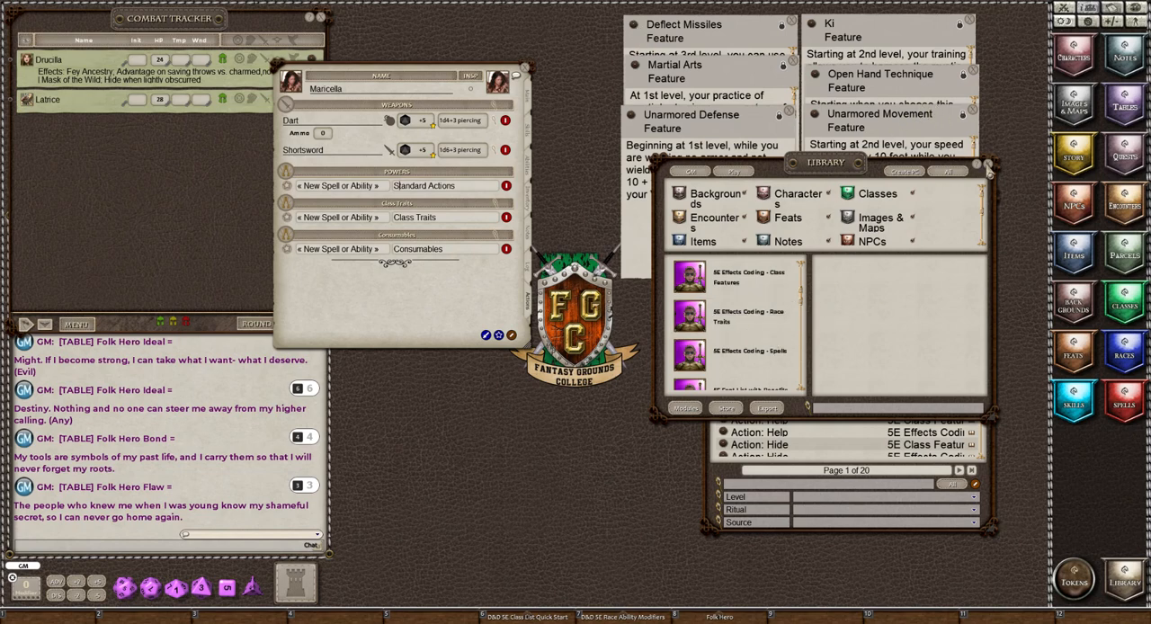
click(988, 166)
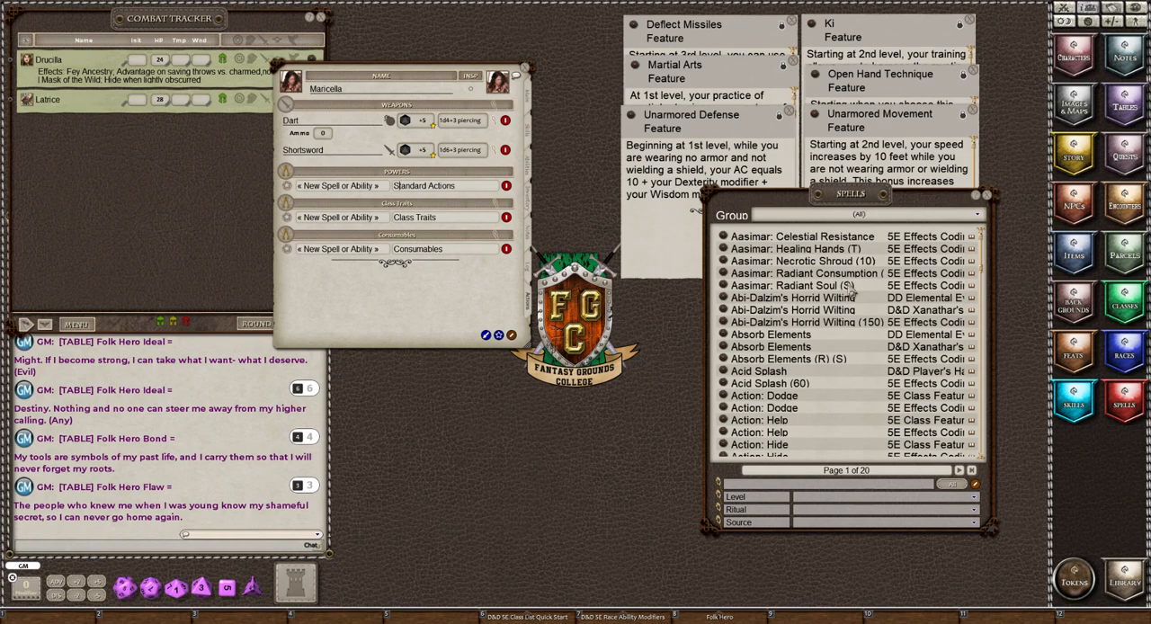
Filter the spells list by "Action" and add the Dodge and Help actions to Maricella's Standard Actions group.
click(755, 484)
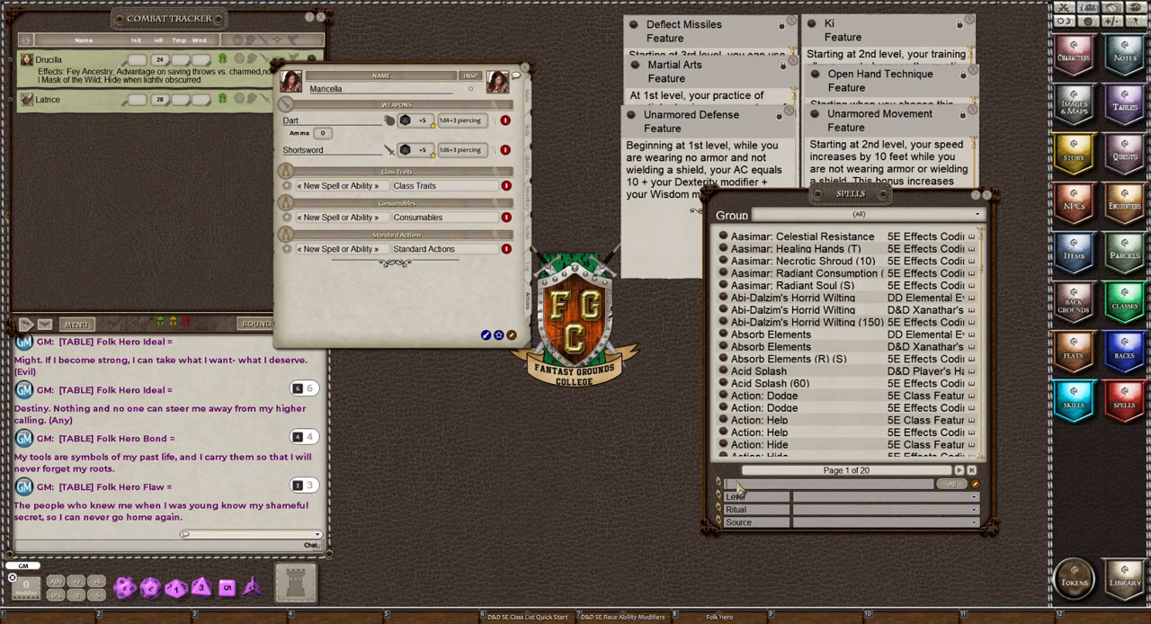
text(Action)
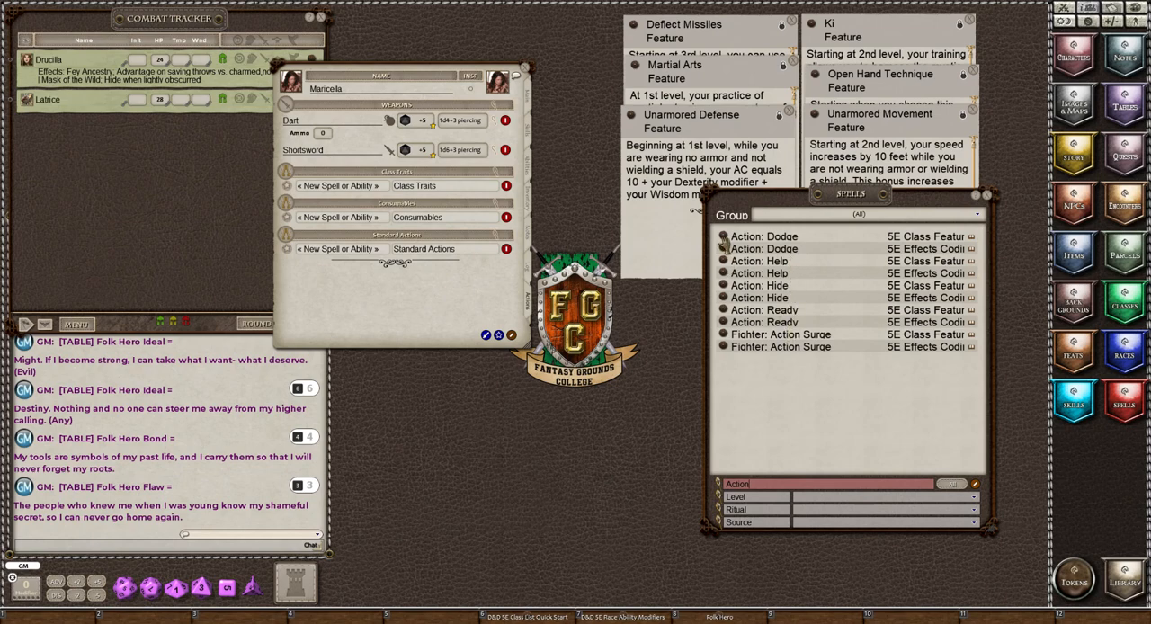
mouse_move(724, 243)
mouse_down()
mouse_move(358, 183)
mouse_move(342, 192)
mouse_up()
click(338, 217)
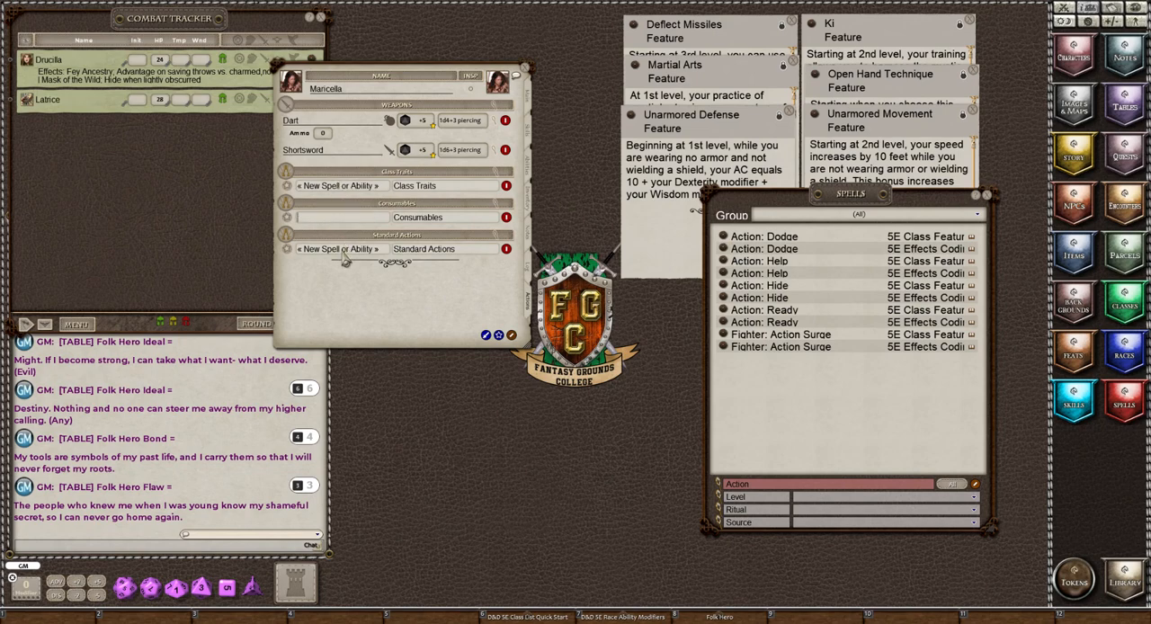
click(343, 252)
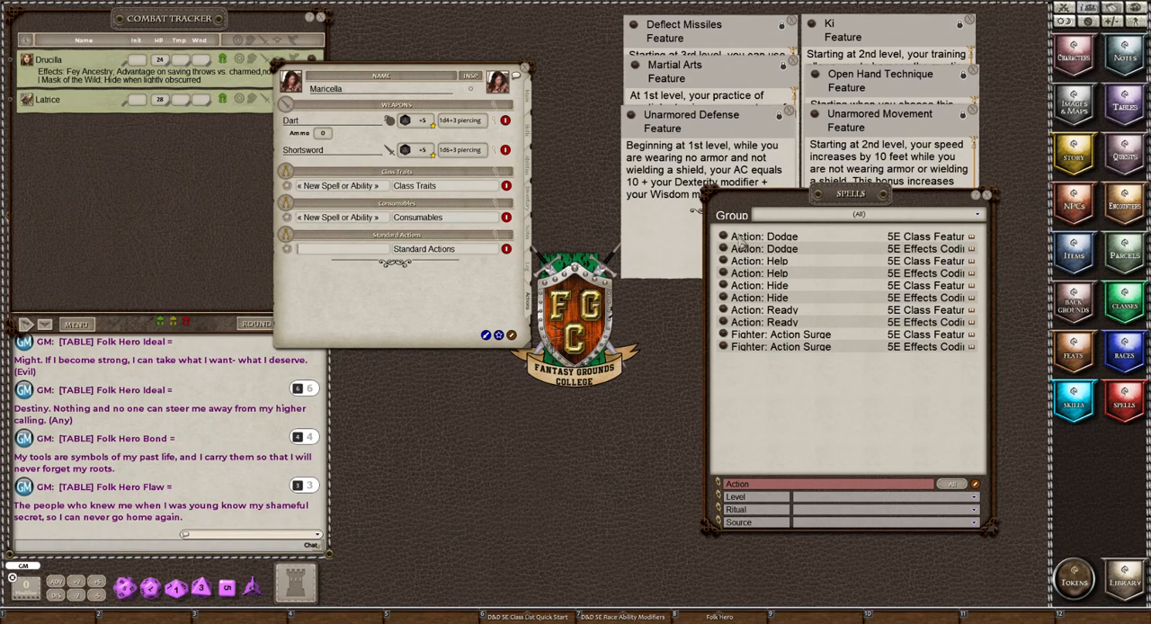
mouse_move(725, 243)
mouse_down()
mouse_move(328, 257)
mouse_move(342, 262)
mouse_up()
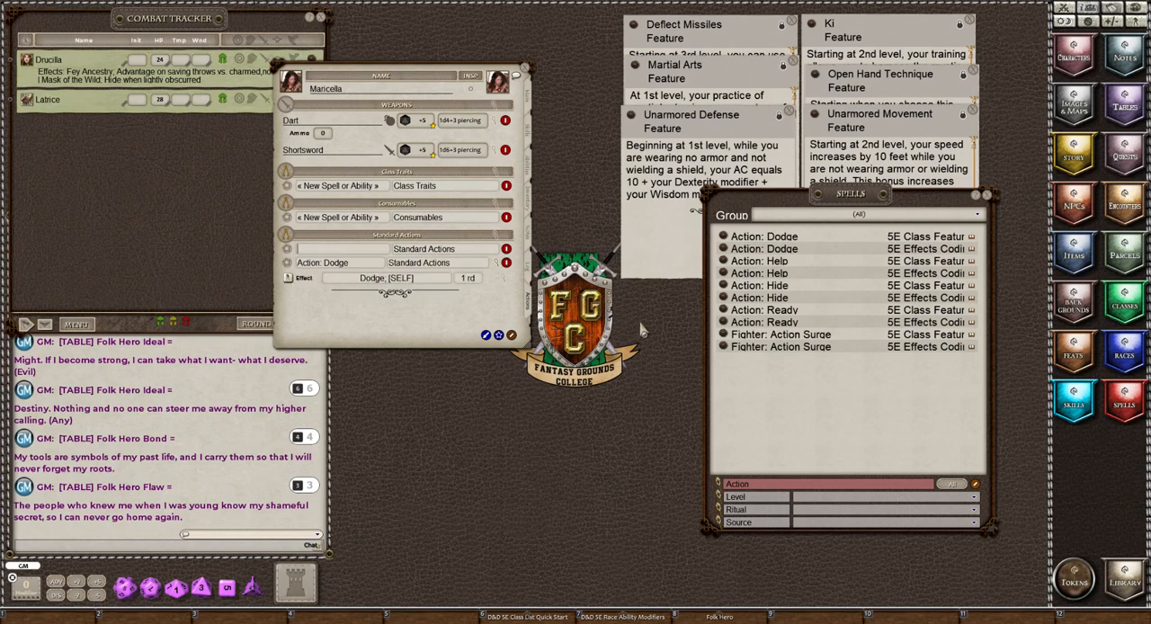
drag(722, 261, 302, 249)
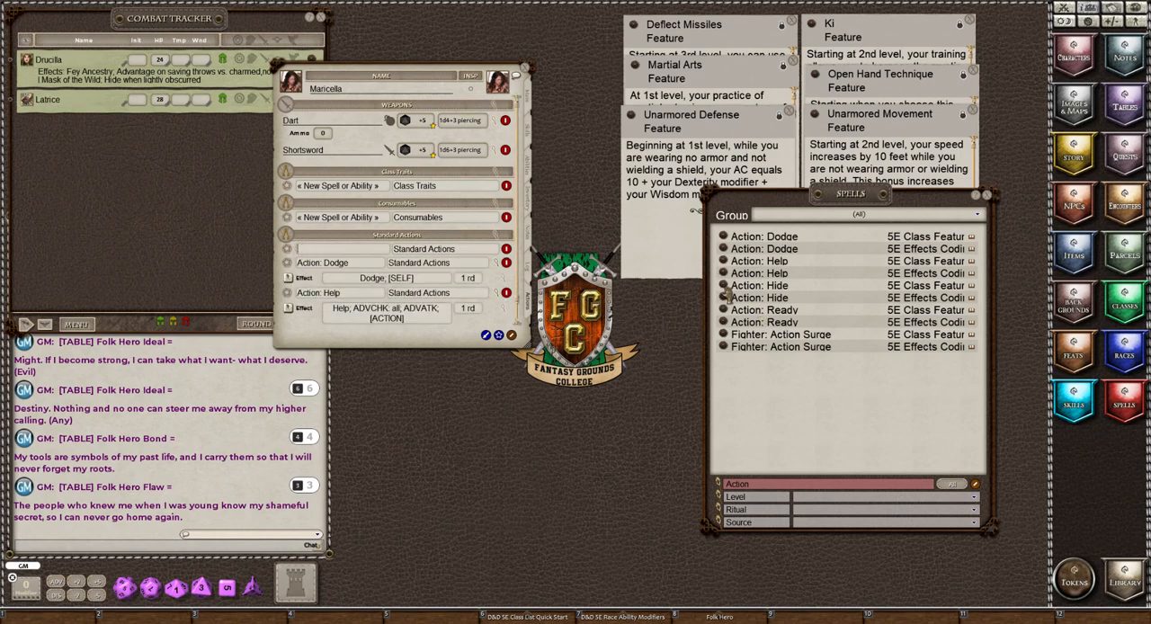
Add the Hide and Ready actions to the Standard Actions group and delete its blank placeholder power.
drag(723, 286, 335, 267)
drag(722, 312, 321, 251)
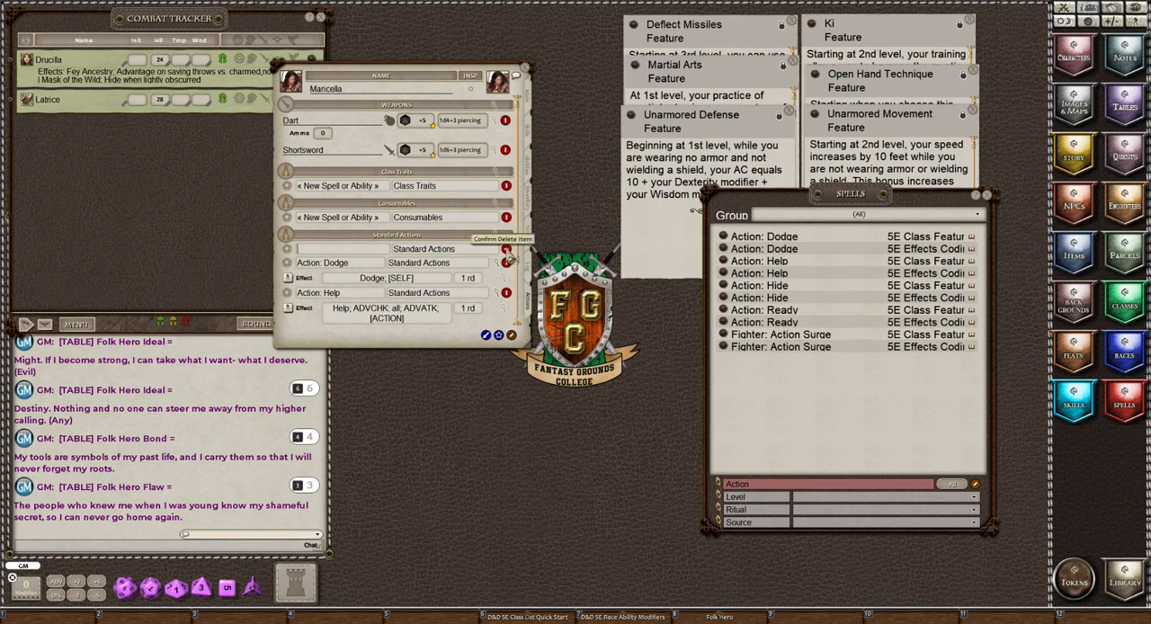
click(507, 256)
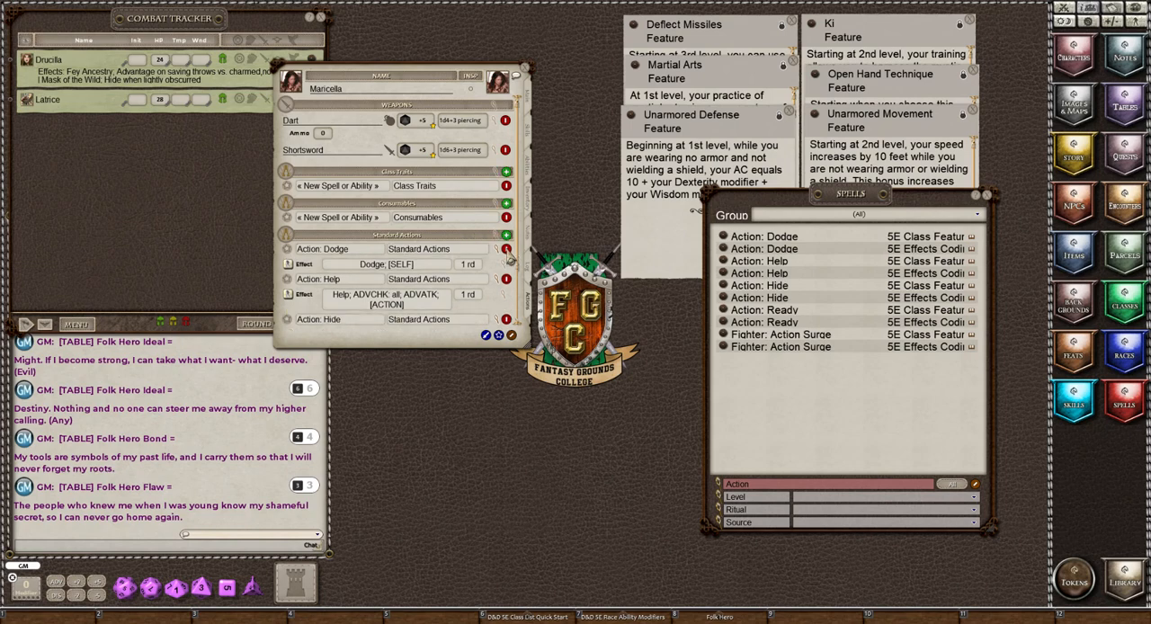
Name the blank power in the Consumables group "Healing Potions".
click(337, 219)
text(Healing Potions)
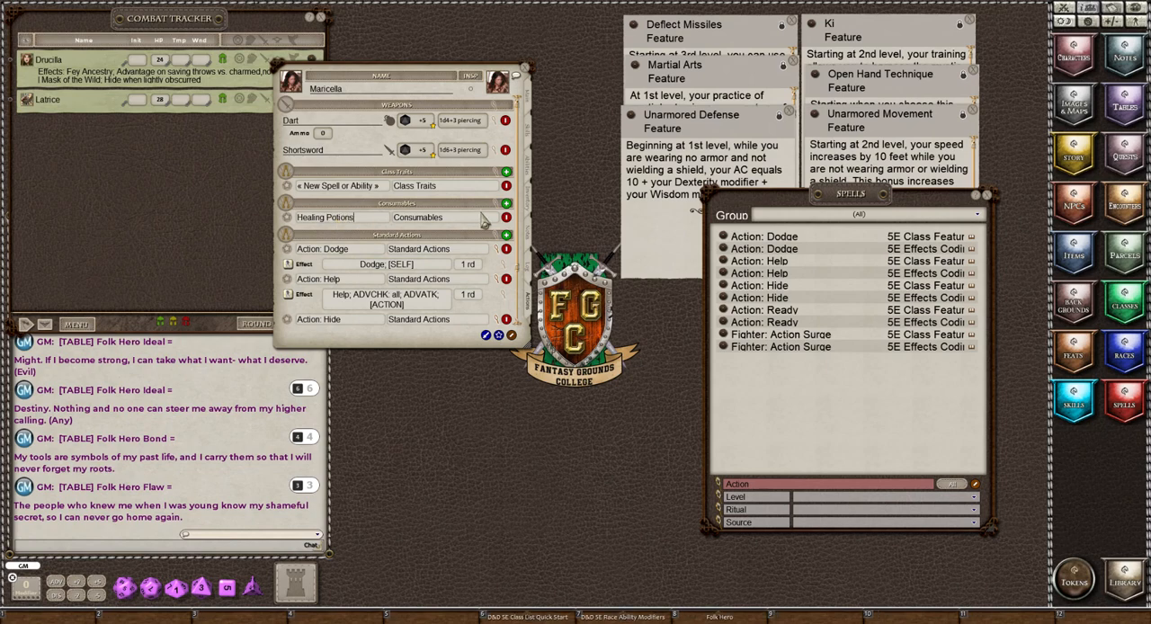
Add two more powers to the Consumables group and name them Rations and Waterskin.
click(506, 205)
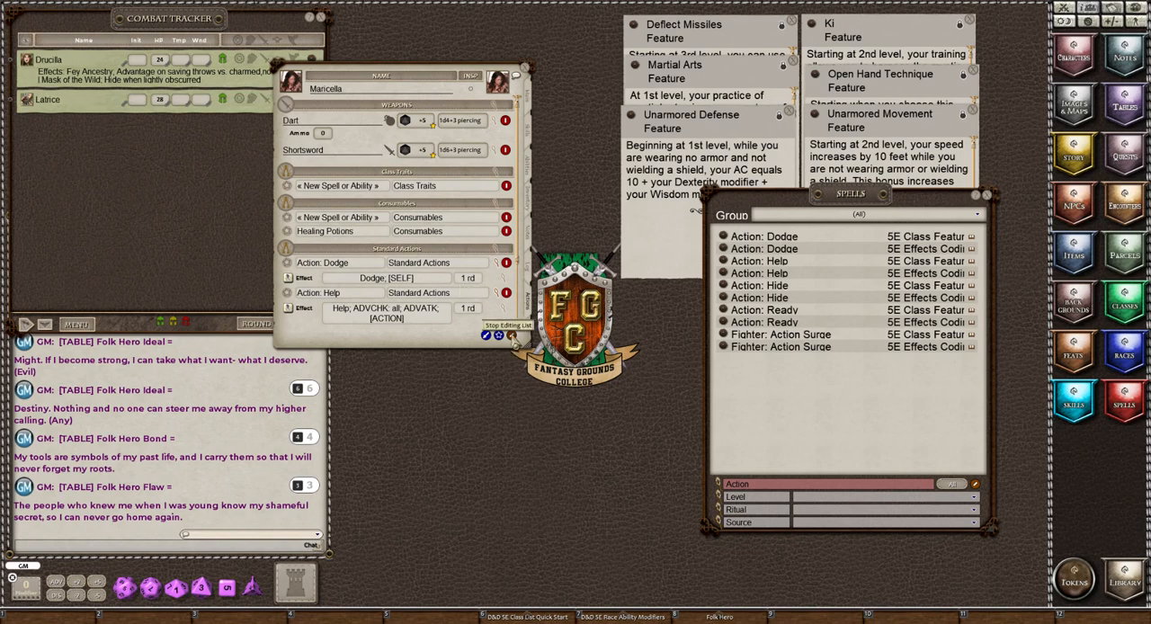
click(511, 335)
click(511, 335)
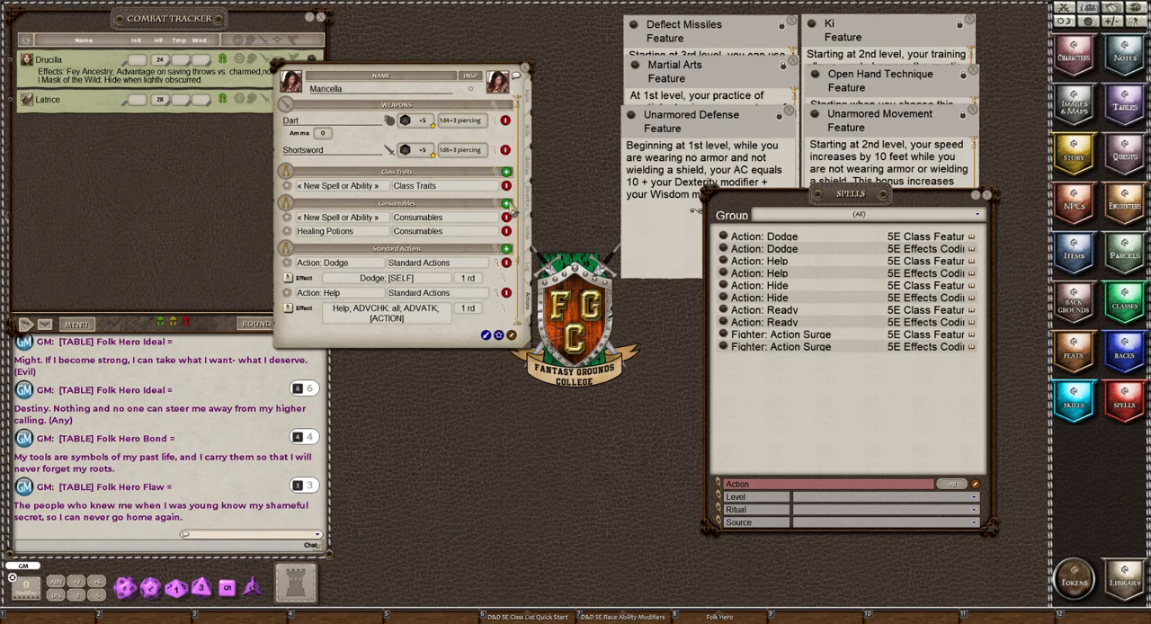
click(507, 204)
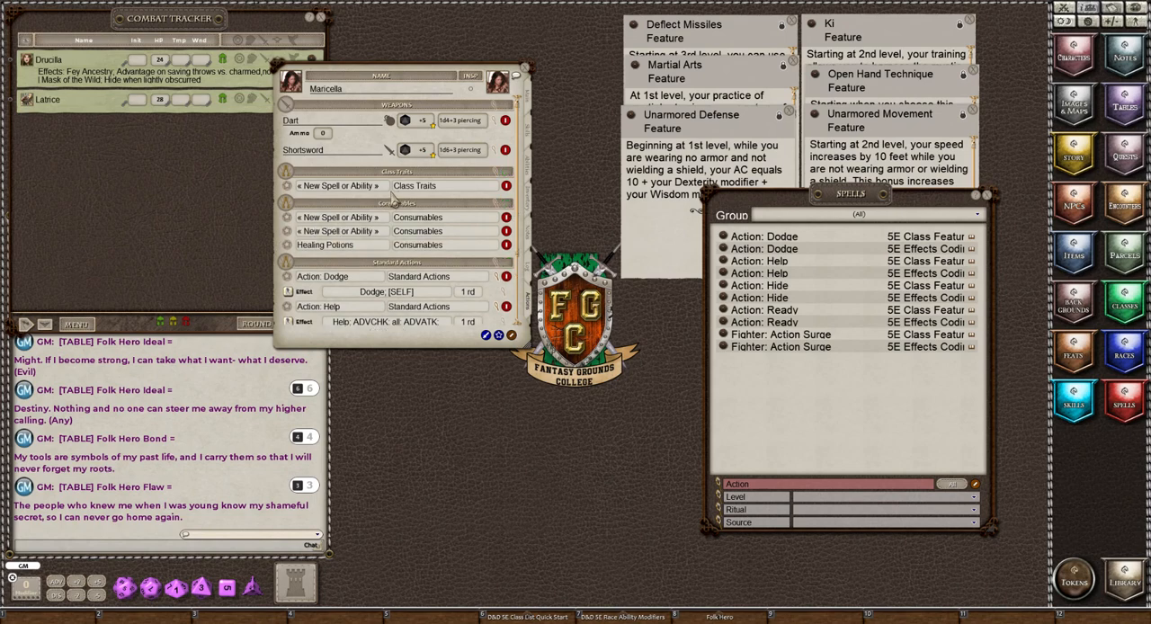
click(319, 231)
text(Rations)
click(317, 217)
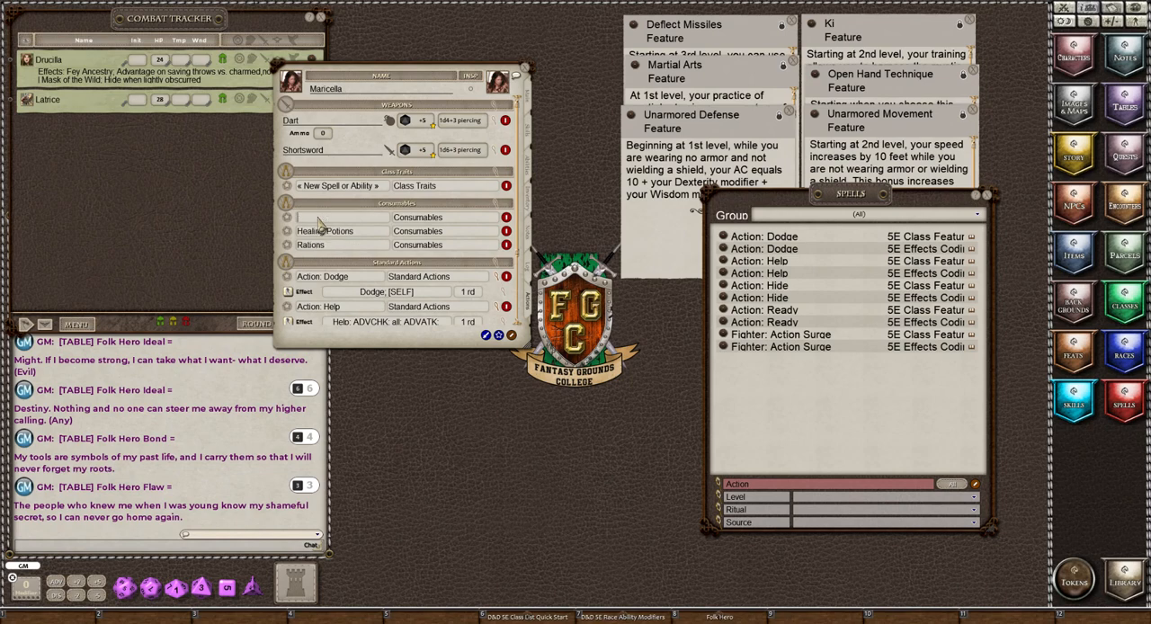
text(Waterskin)
Add a power named Torches to the Consumables group and delete the stray blank power without an ability group.
click(512, 336)
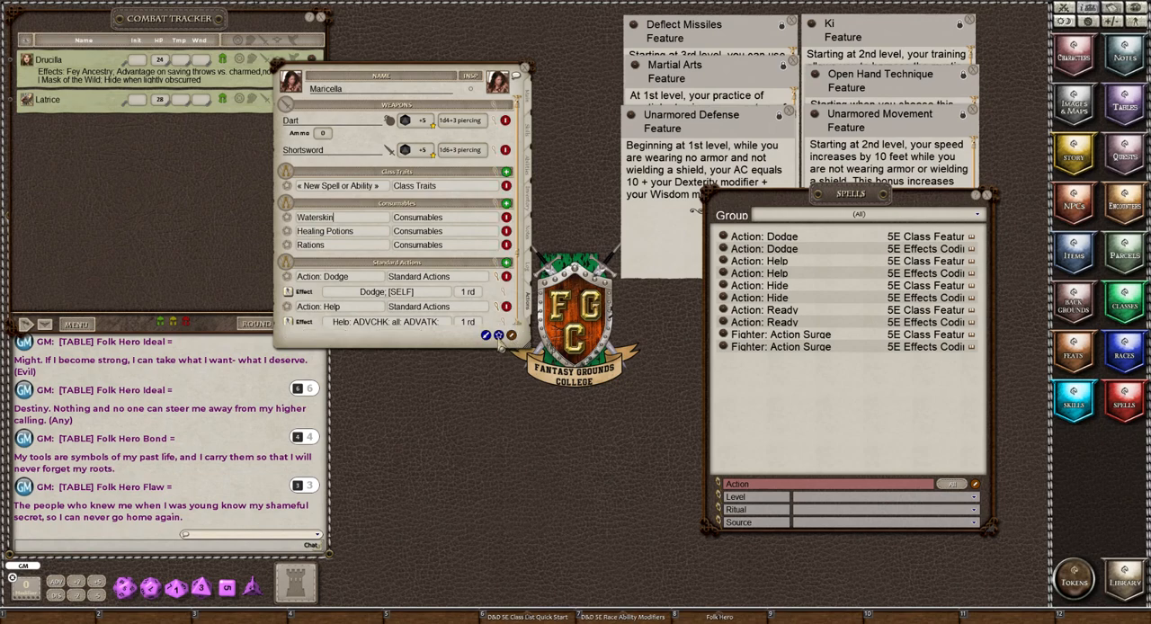
click(512, 335)
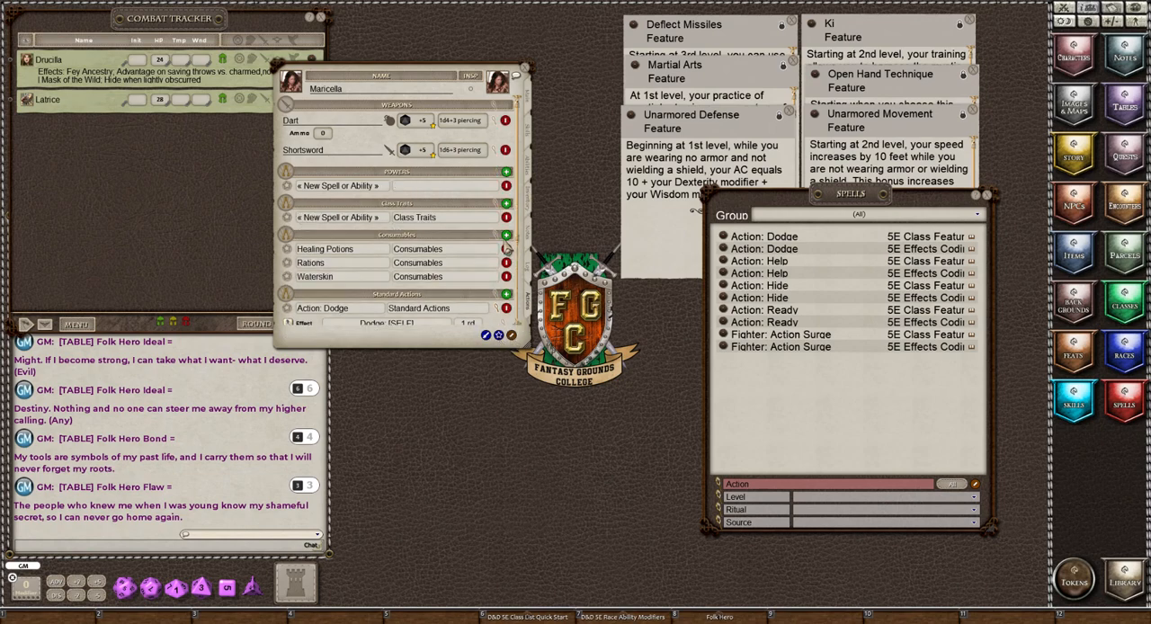
click(506, 234)
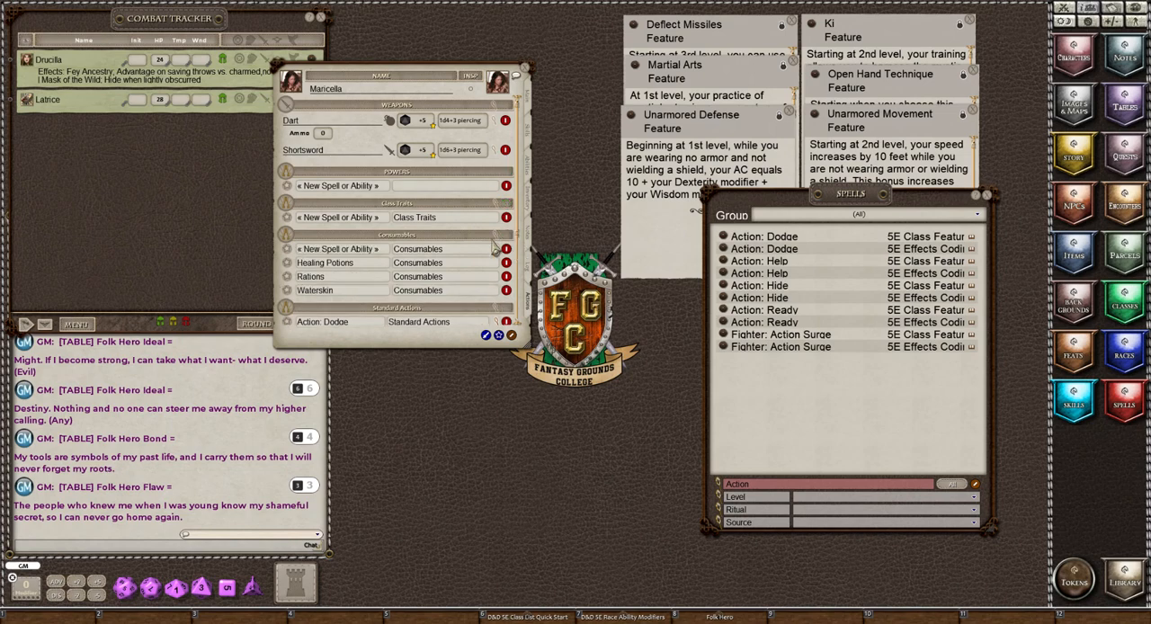
click(342, 251)
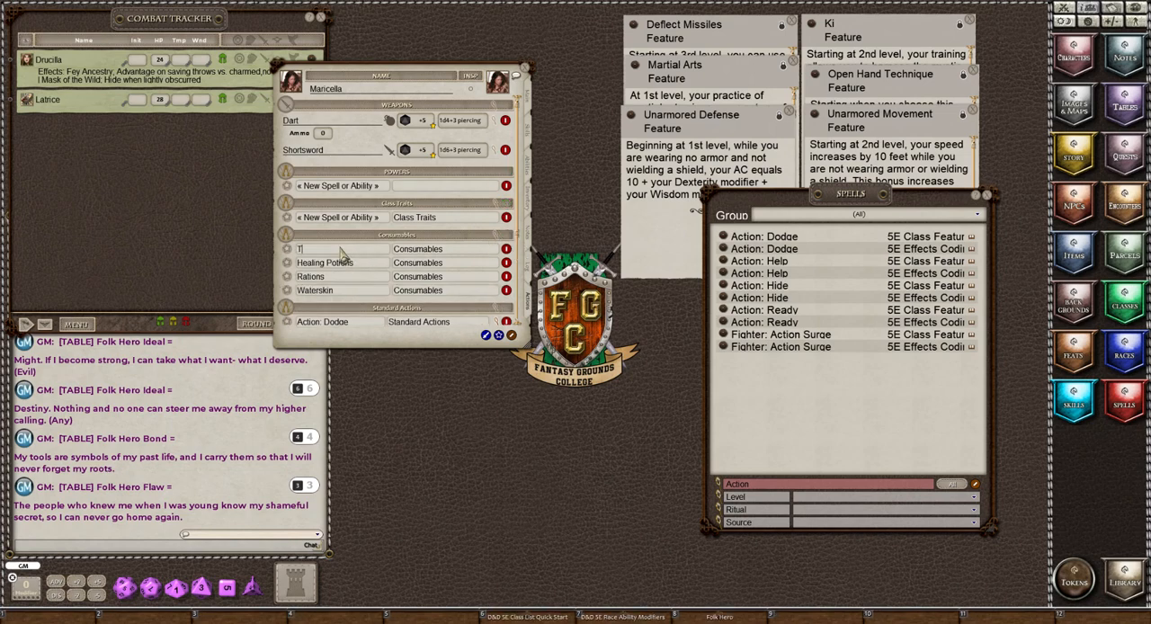
text(Torches)
click(507, 187)
click(507, 187)
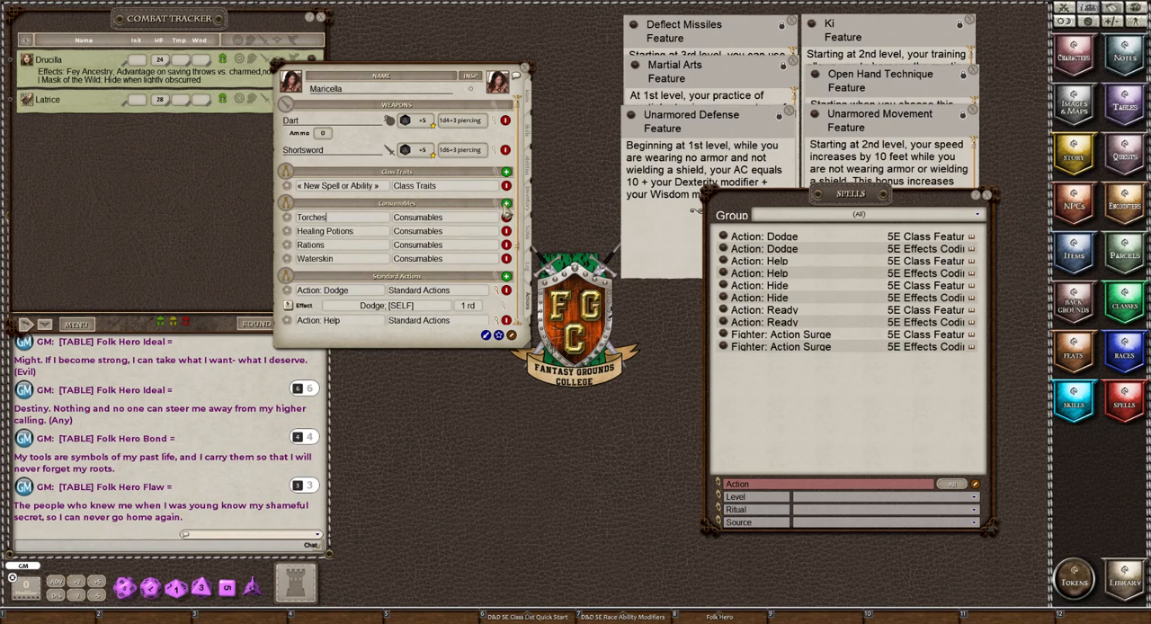
Add another power to the Consumables group and name it "Pitions".
click(506, 204)
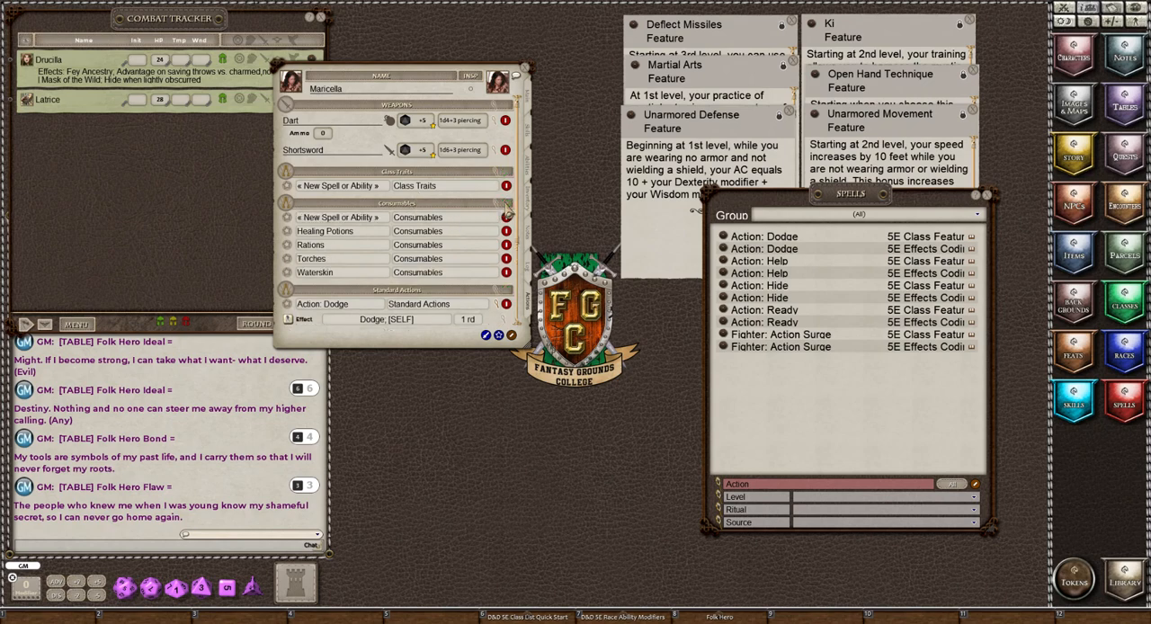
click(329, 221)
text(Pitions)
click(339, 233)
Add a Heal action to the Healing Potions power and open its heal settings.
right_click(332, 223)
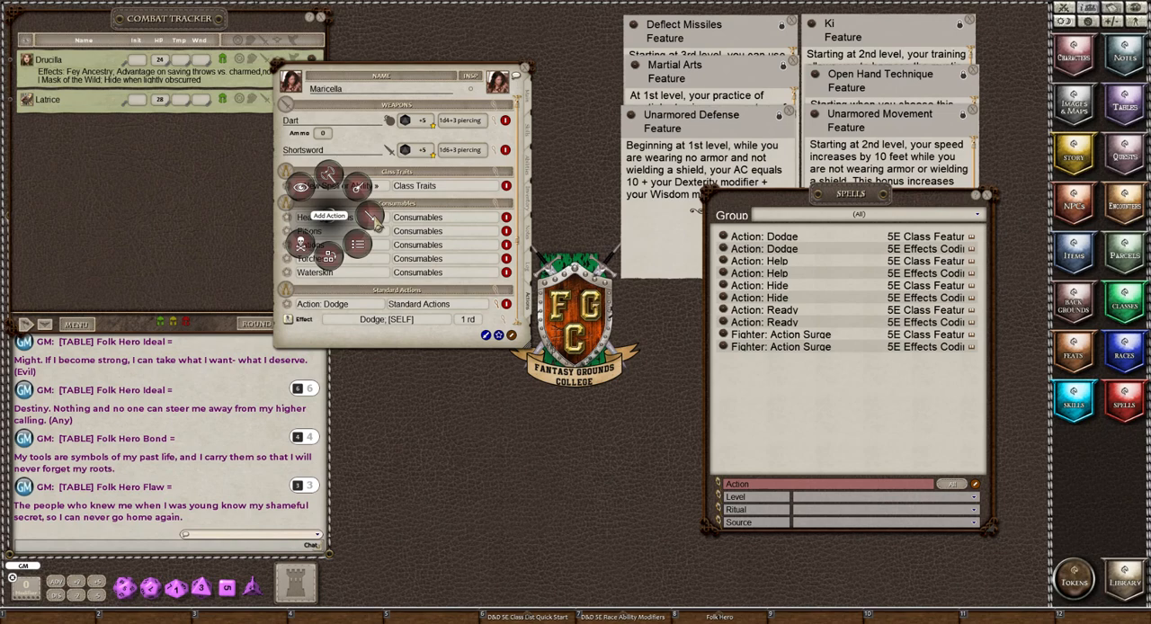
click(375, 224)
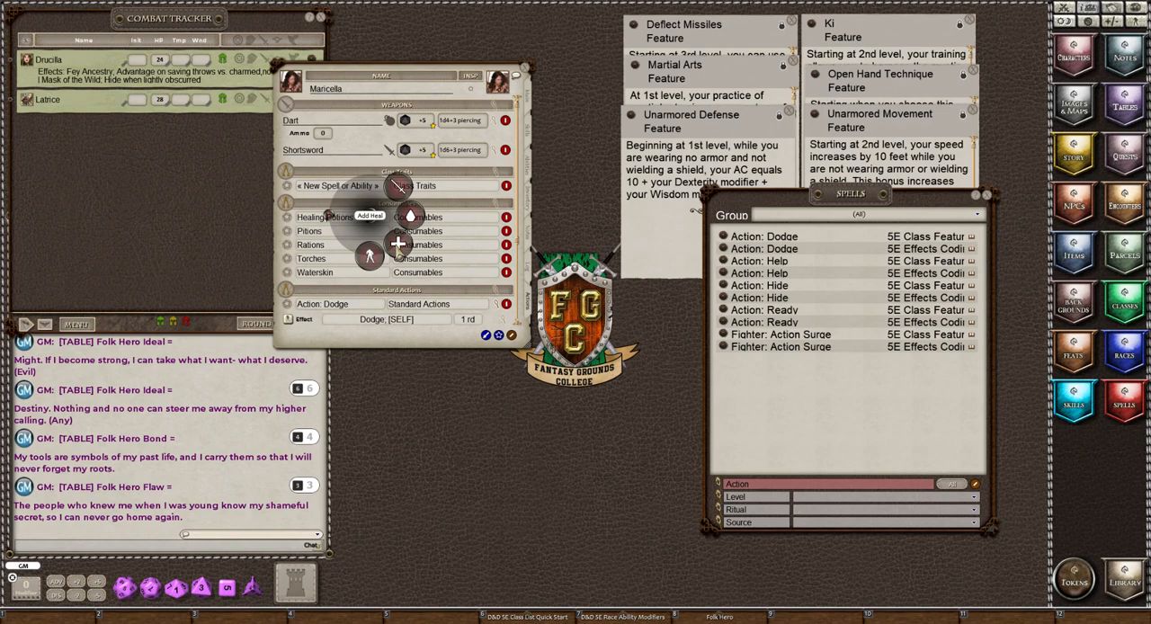
click(398, 244)
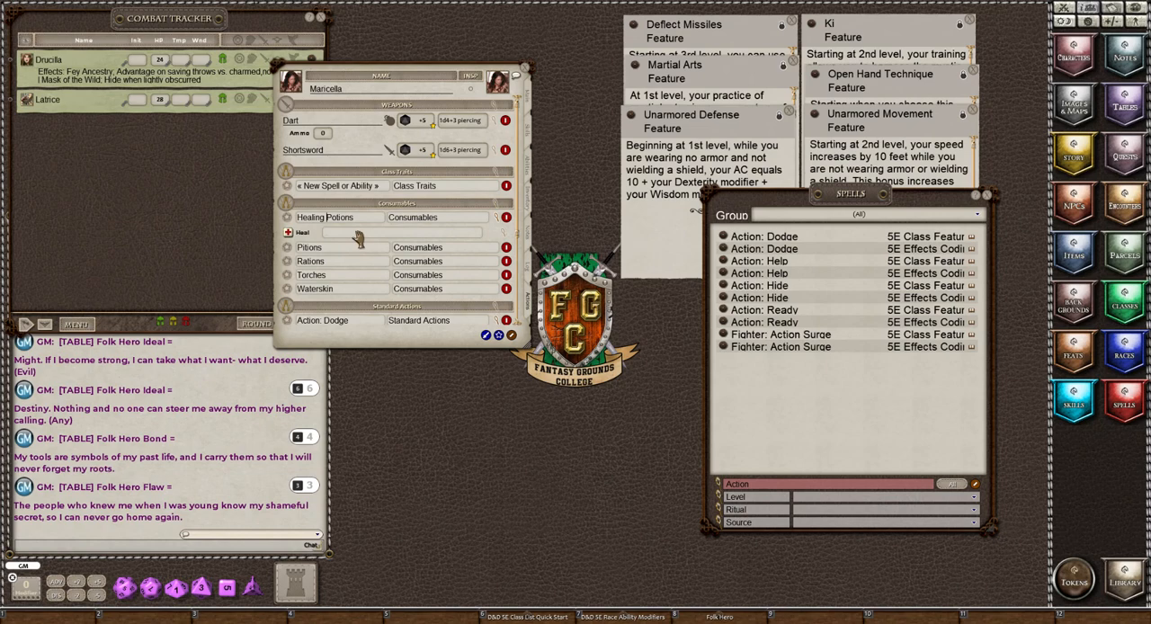
click(507, 239)
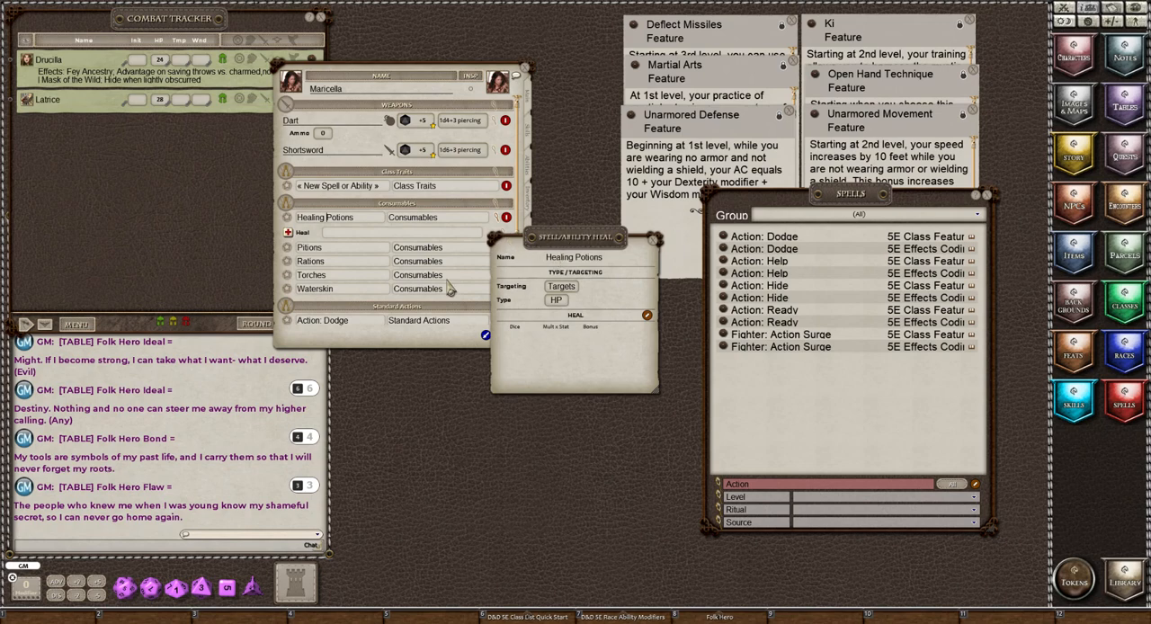
Clear the chat log, then set the Healing Potions heal to 2d4 dice with a bonus of 2 and close its settings.
right_click(189, 385)
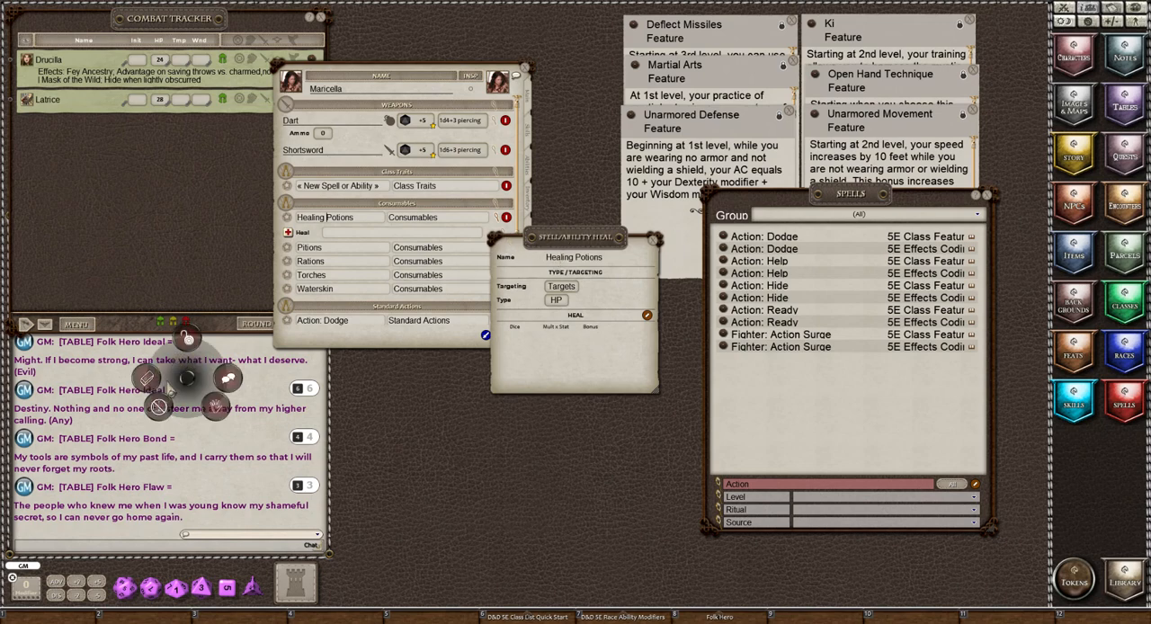
click(230, 389)
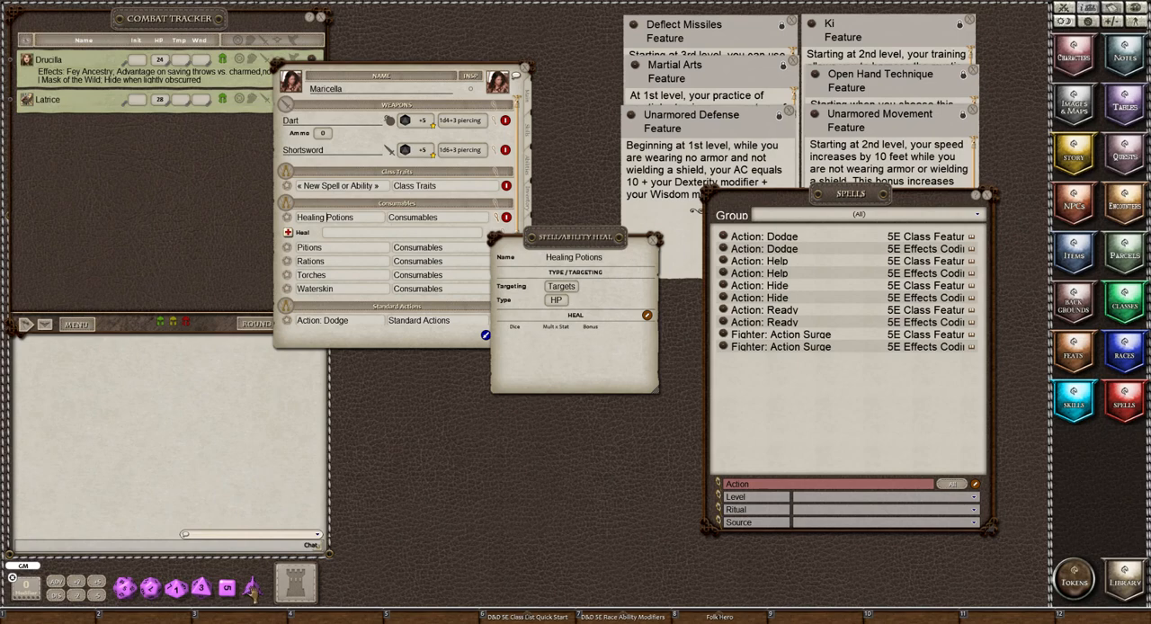
drag(253, 589, 180, 459)
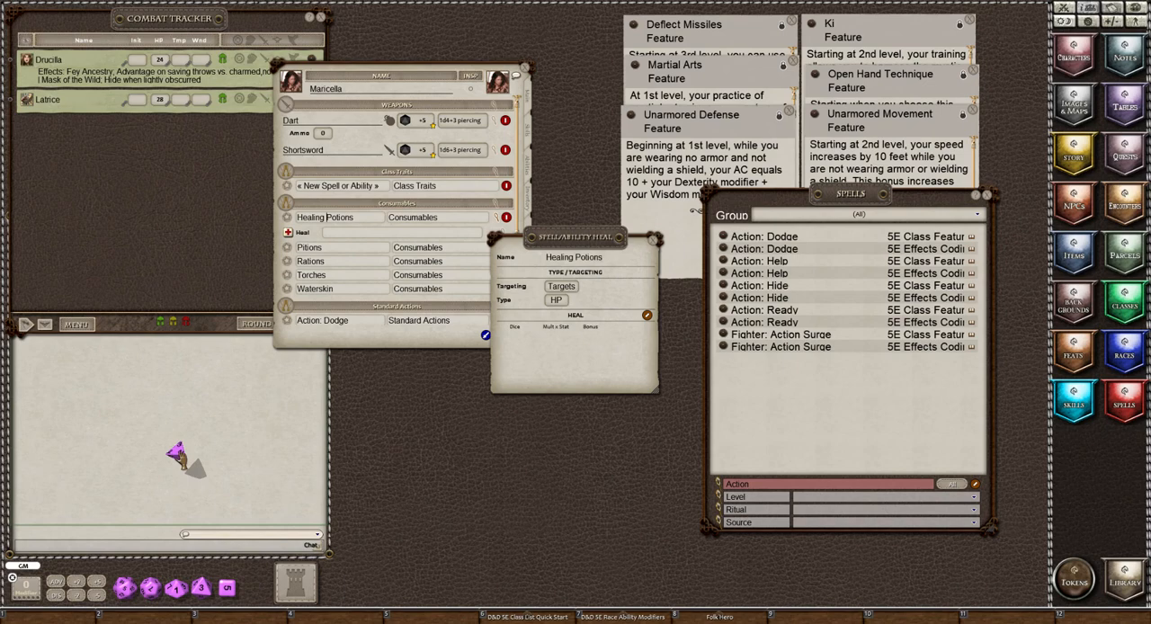
drag(180, 459, 181, 460)
mouse_move(180, 460)
mouse_down()
mouse_move(548, 282)
mouse_move(565, 335)
mouse_up()
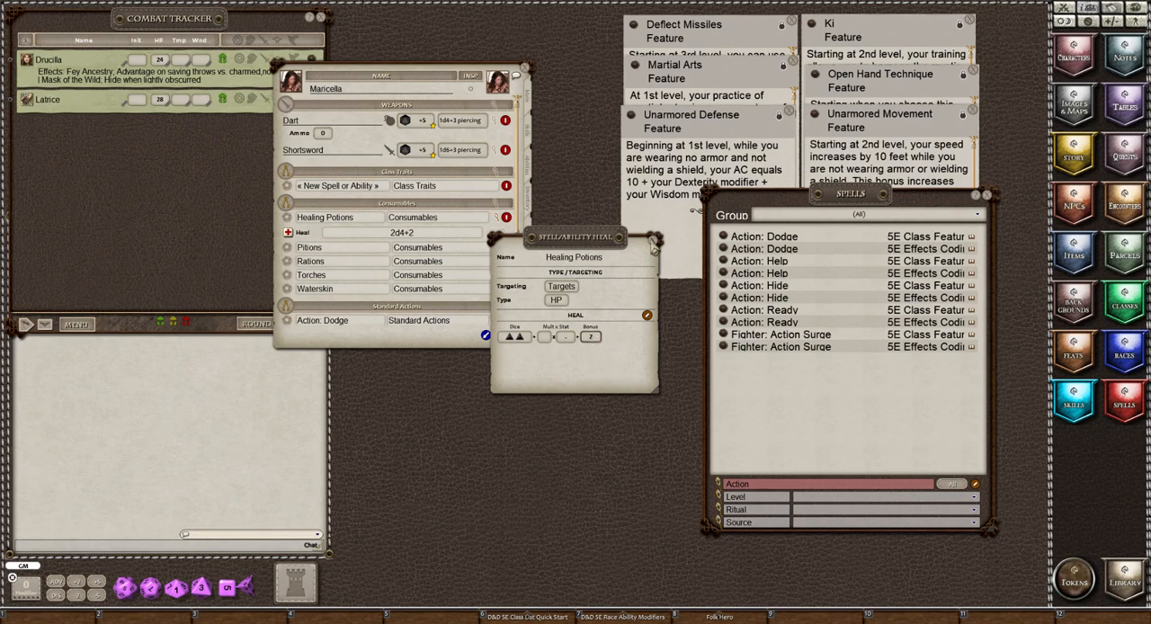
click(654, 242)
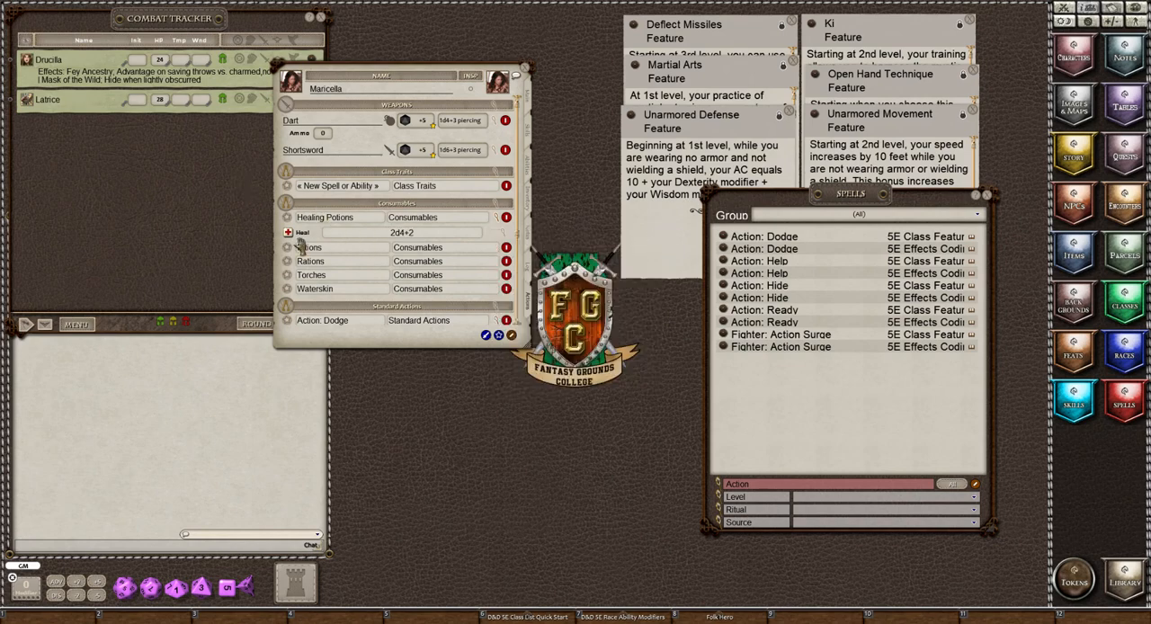
Roll the Healing Potions heal into the chat and finish editing the action list.
drag(288, 233, 137, 396)
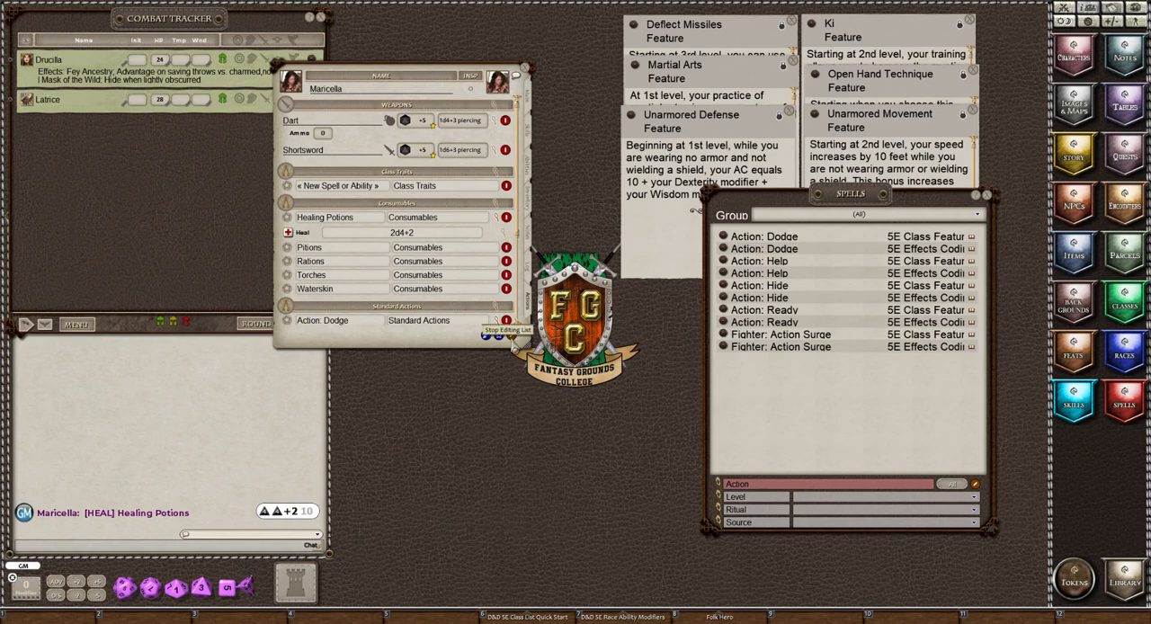
click(512, 342)
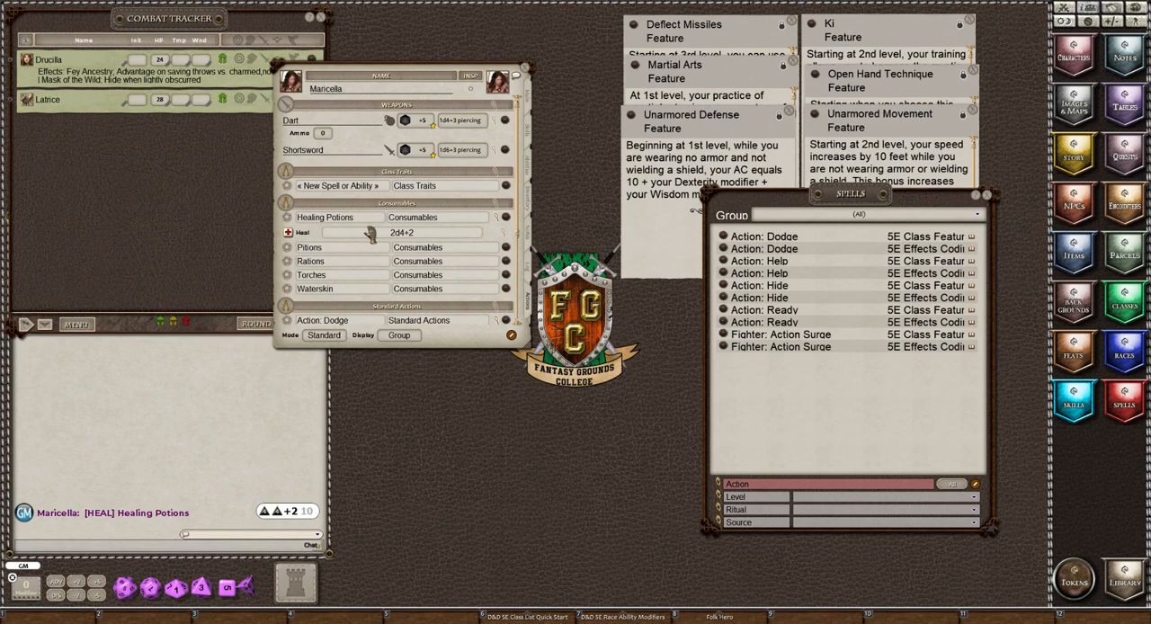
In Preparation mode, set all consumables to Once, with 2 Healing Potions, 10 each of Pitions, Rations and Torches, and 1 Waterskin.
click(326, 339)
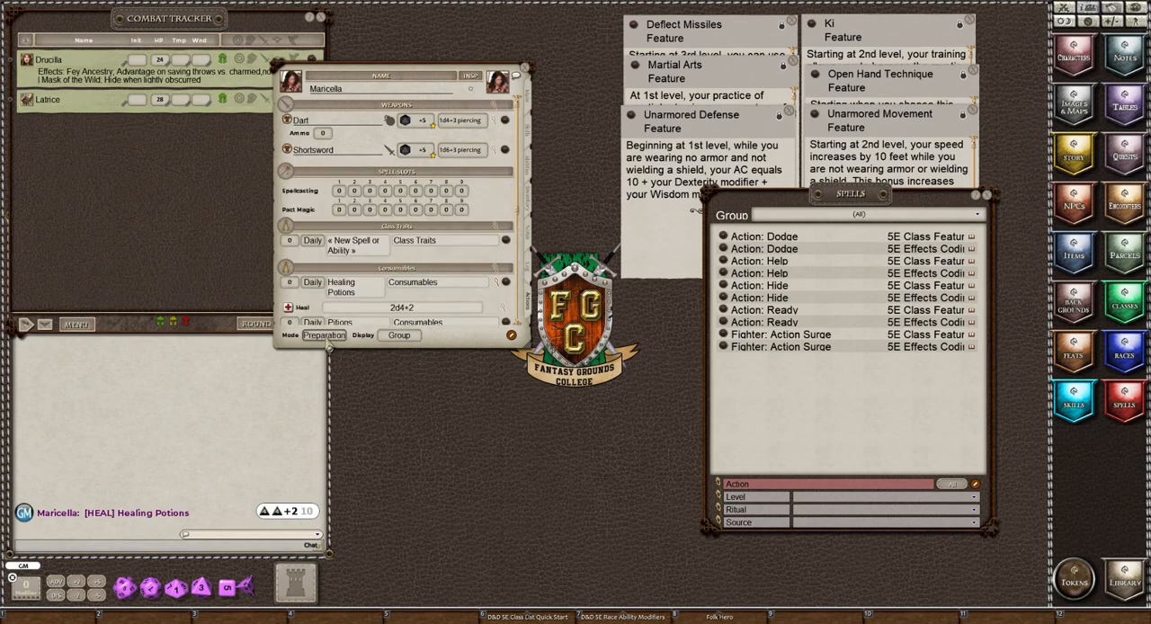
scroll(385, 284, down, 3)
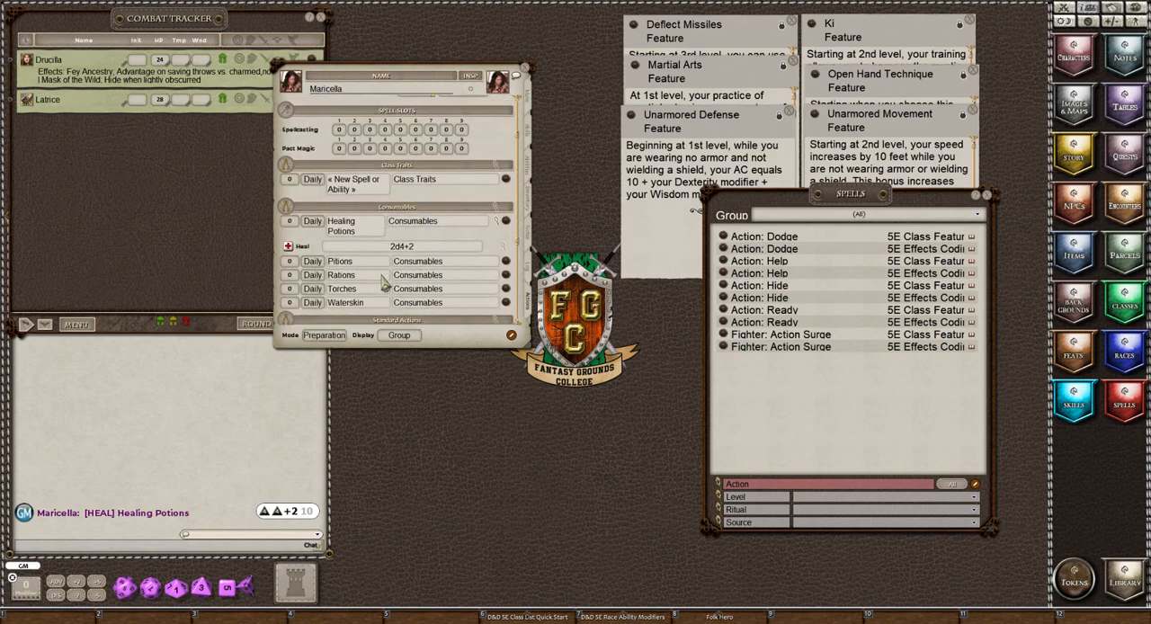
scroll(385, 284, down, 1)
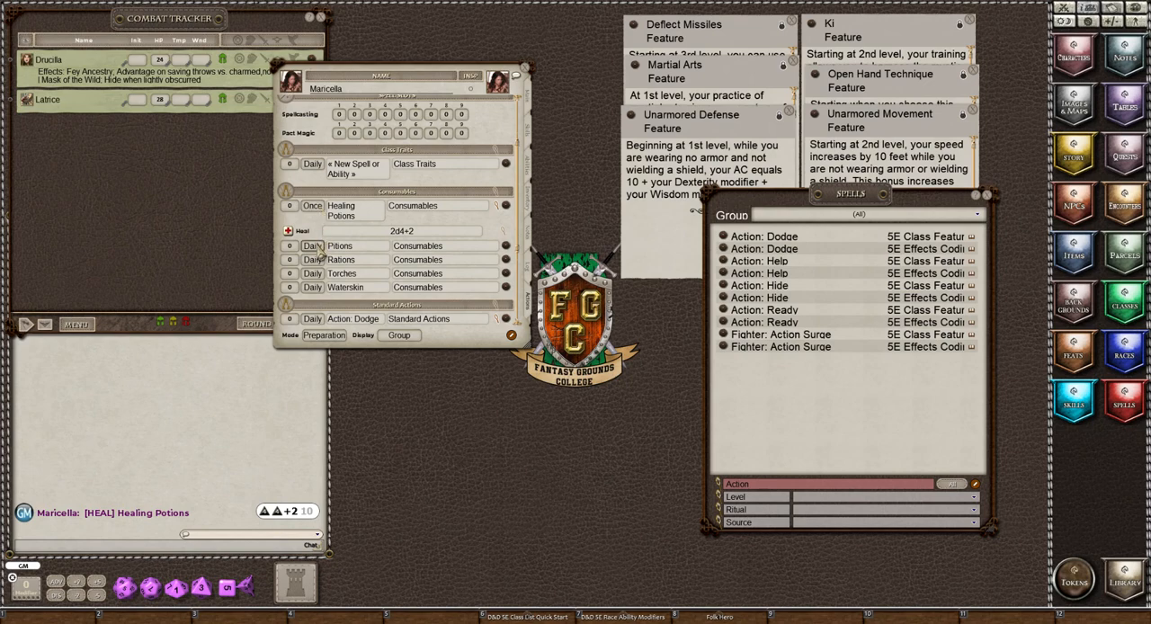
click(313, 247)
click(312, 260)
click(312, 274)
click(312, 286)
click(312, 287)
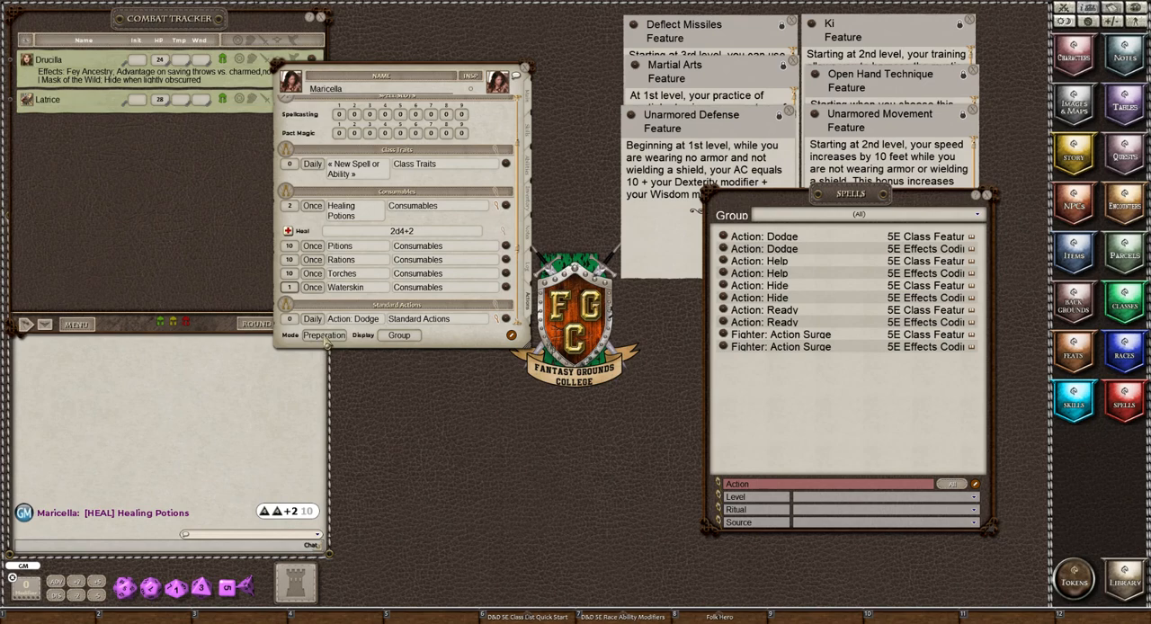
Switch the character's powers to Combat mode with the Actions display.
click(325, 336)
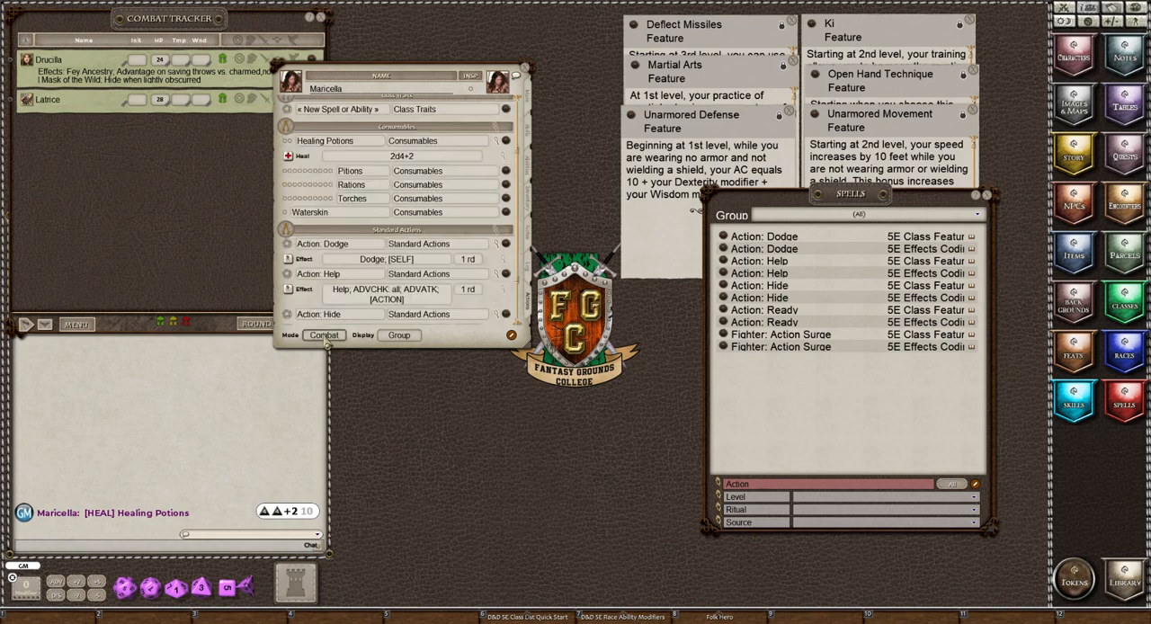
click(400, 335)
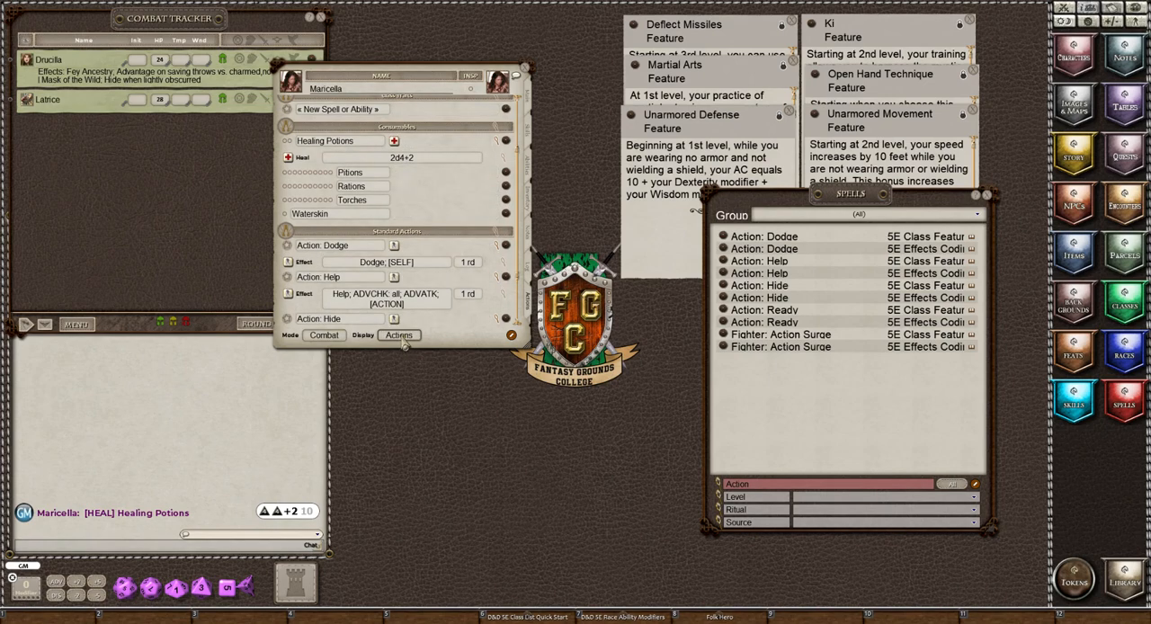
Collapse the action details of Healing Potions and of the Dodge, Help, Hide and Ready standard actions.
scroll(379, 292, up, 3)
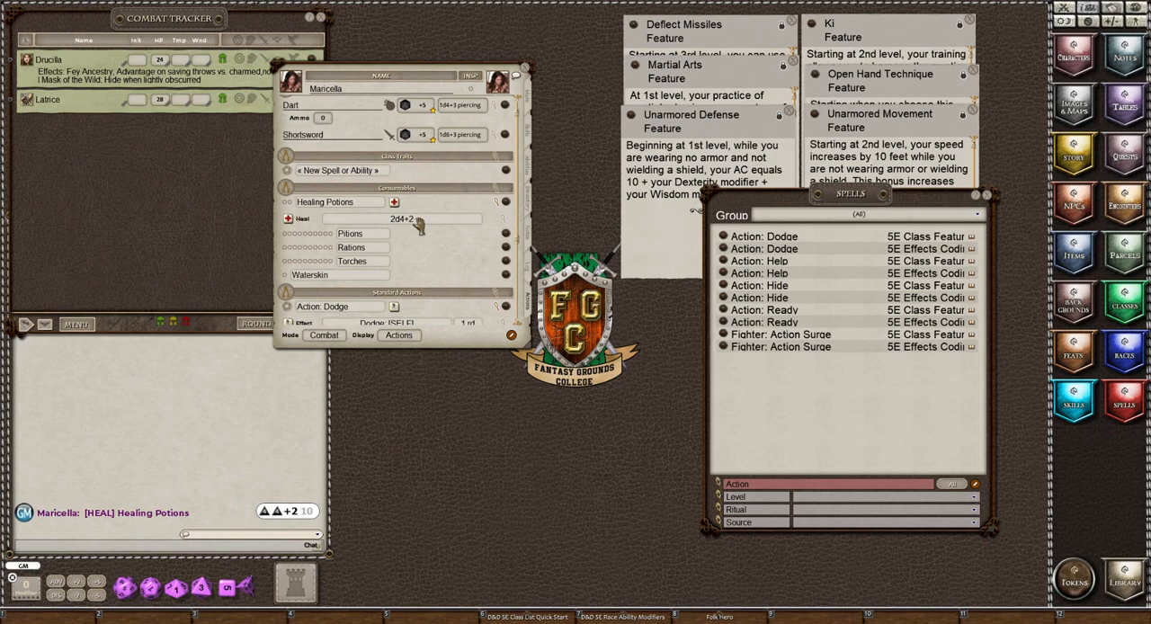
click(499, 203)
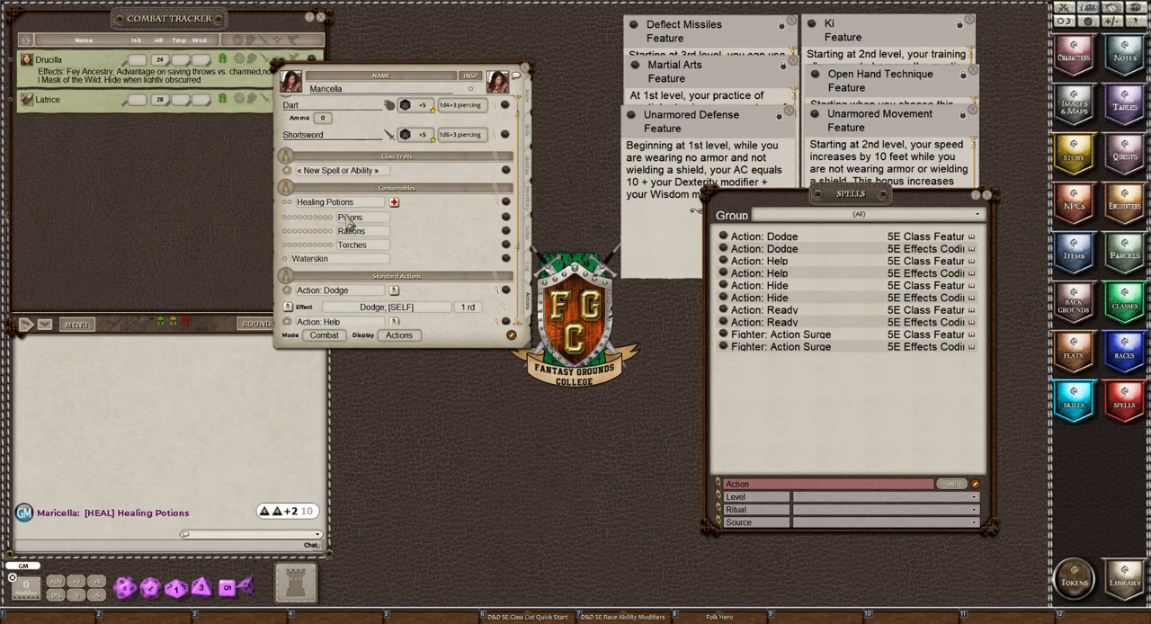
scroll(389, 280, down, 1)
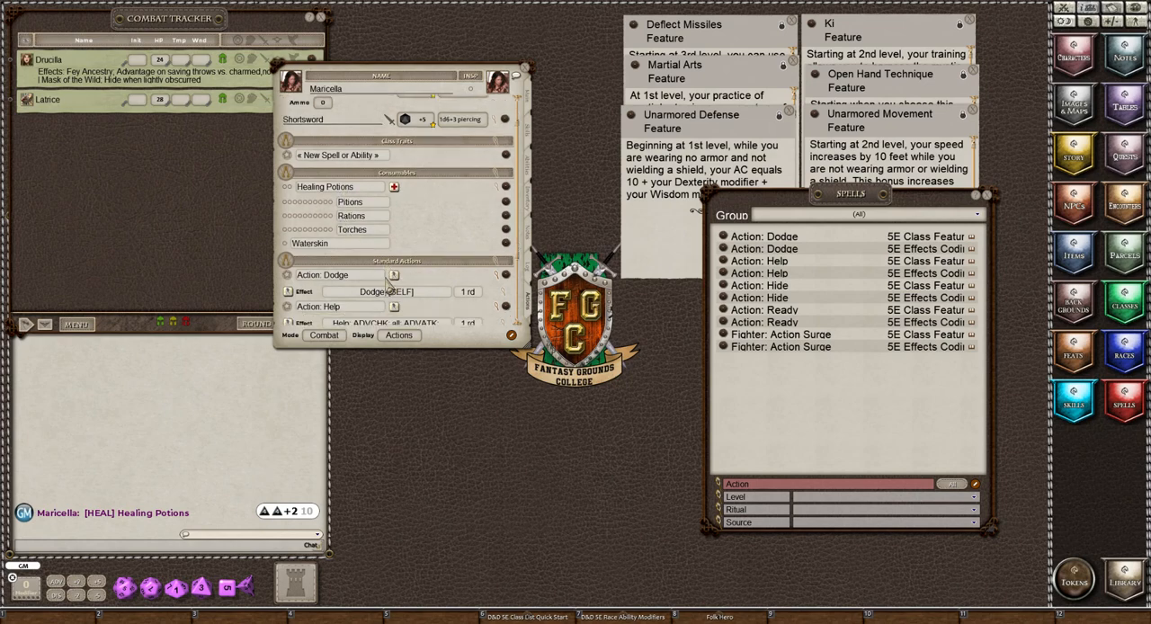
scroll(388, 280, down, 1)
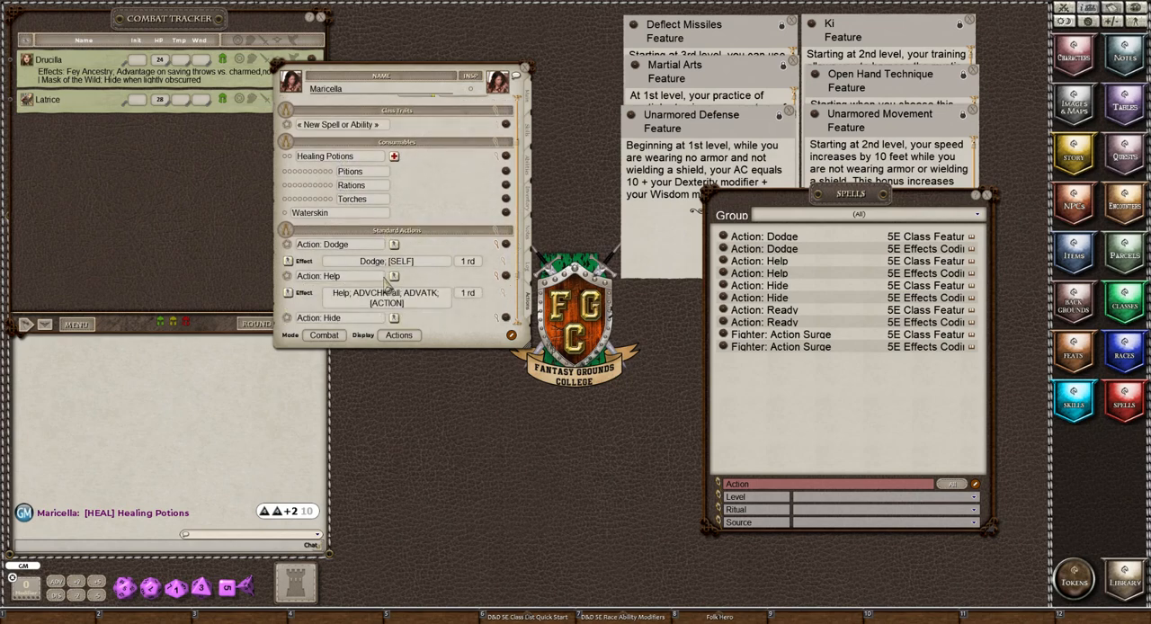
click(496, 245)
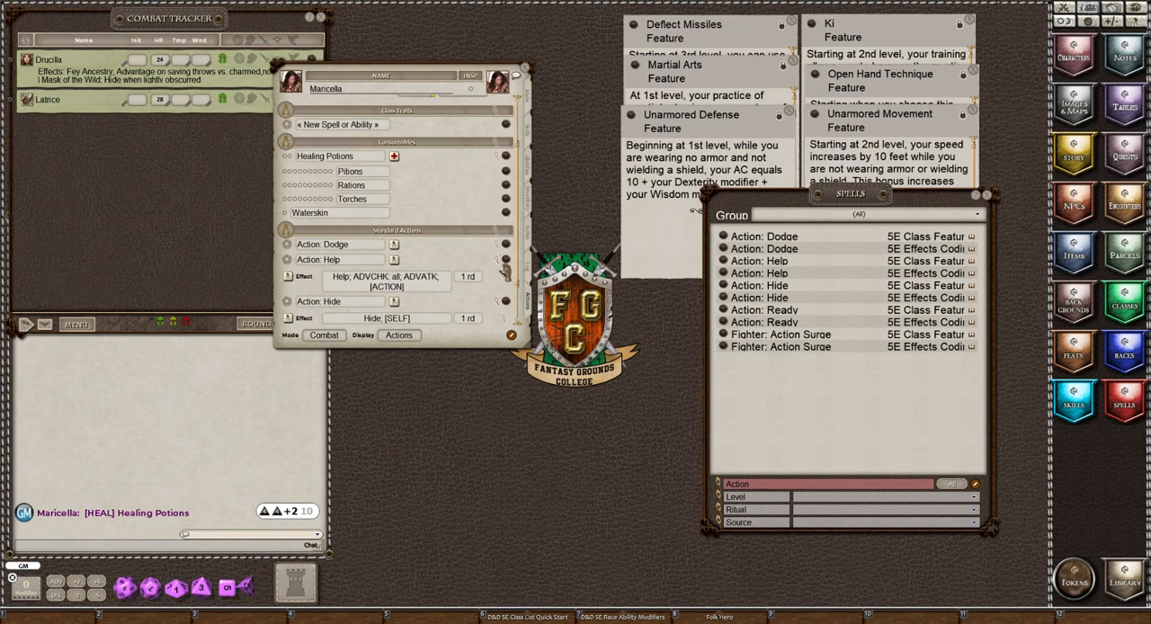
click(495, 260)
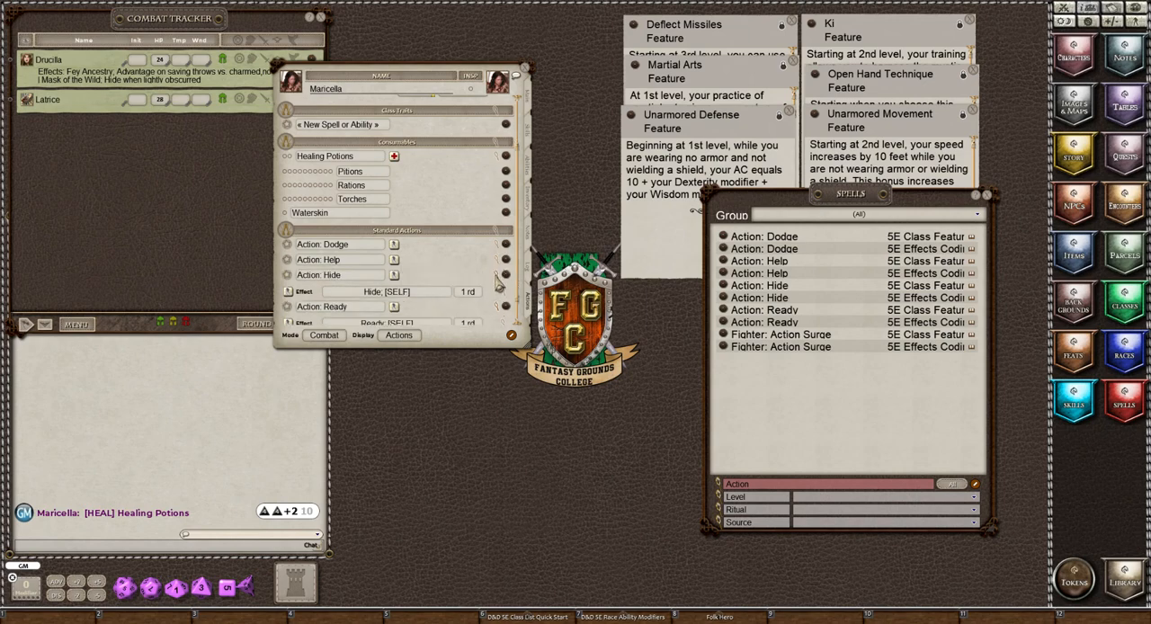
click(496, 276)
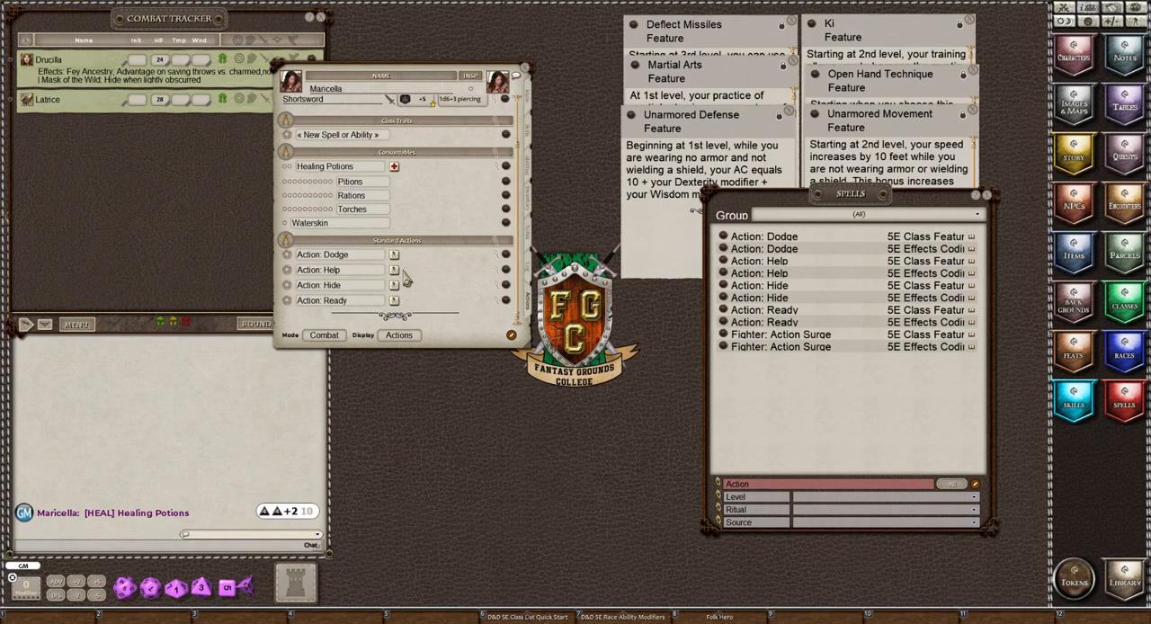
scroll(406, 280, up, 3)
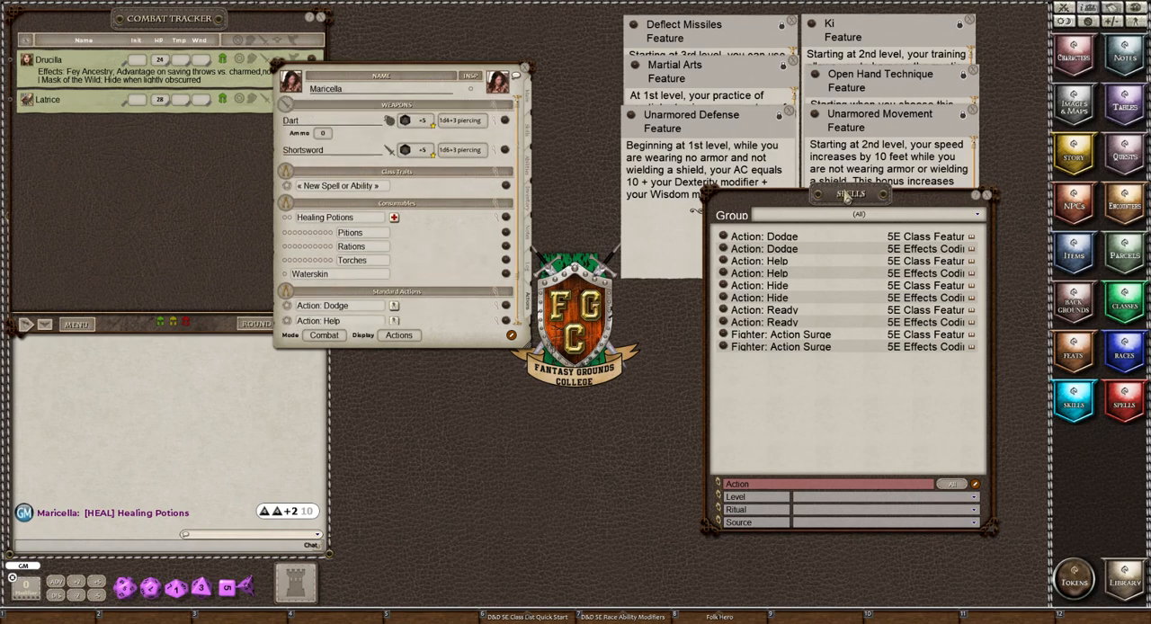
Reposition the Spells window, clear its name filter and filter the spells by the source Monk.
drag(845, 199, 791, 169)
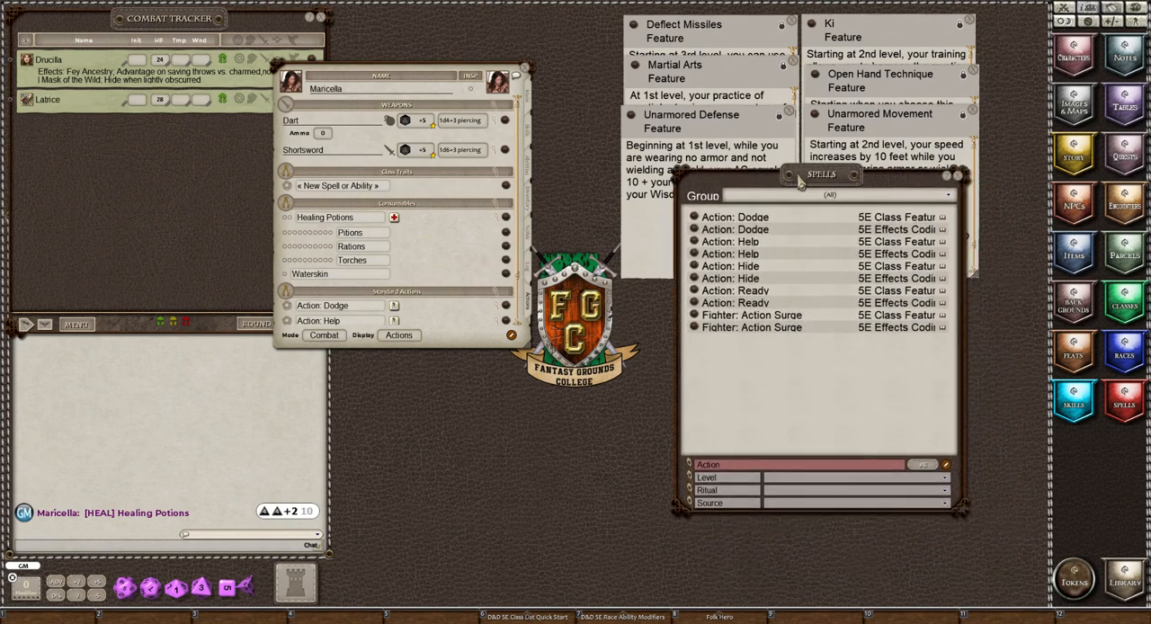
double_click(738, 466)
key(BackSpace)
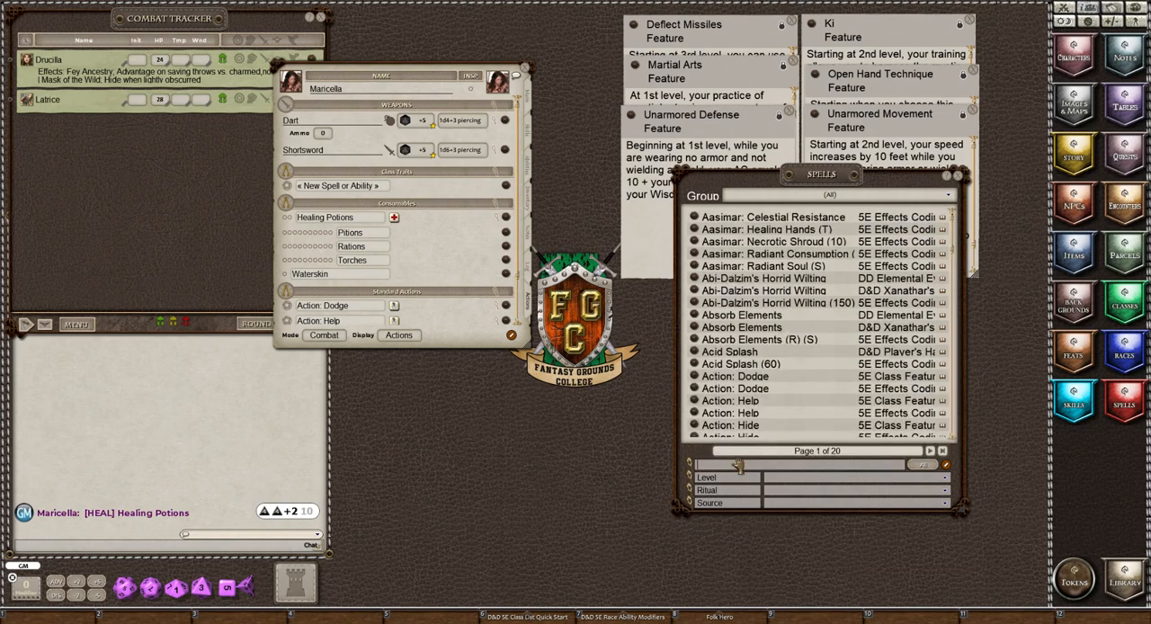
click(814, 505)
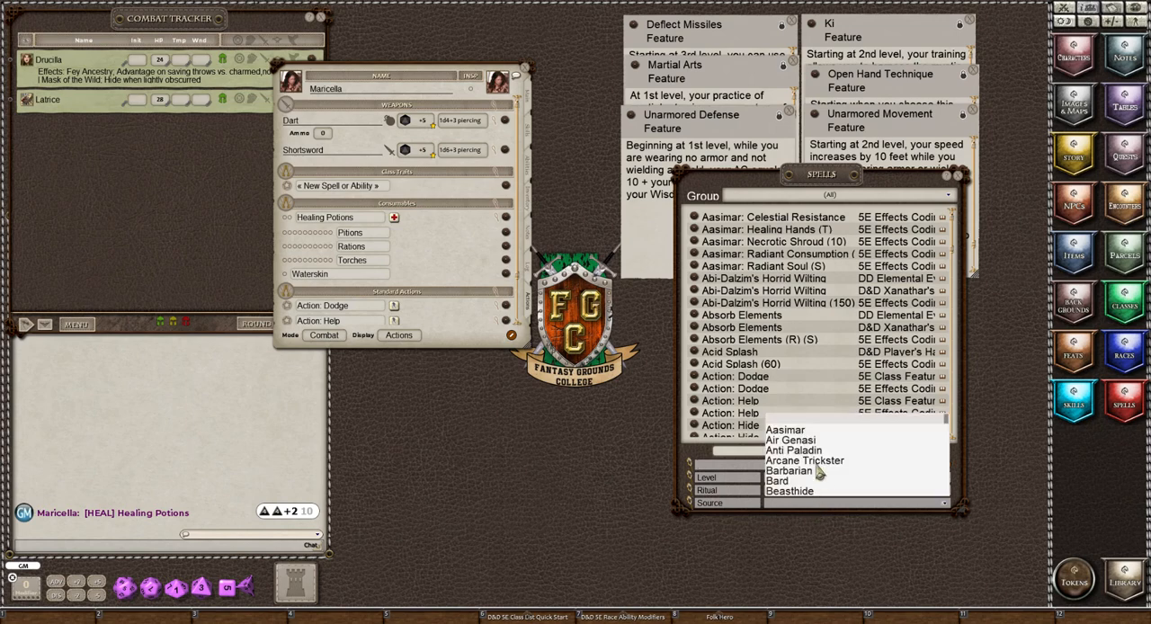
scroll(818, 473, down, 10)
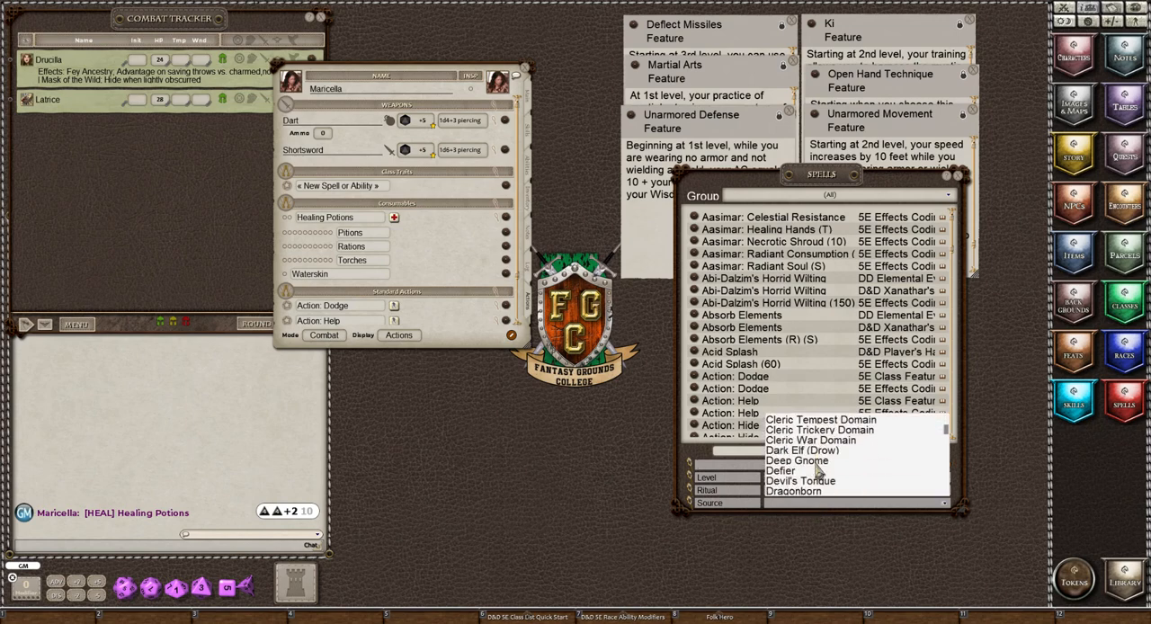
scroll(818, 472, down, 8)
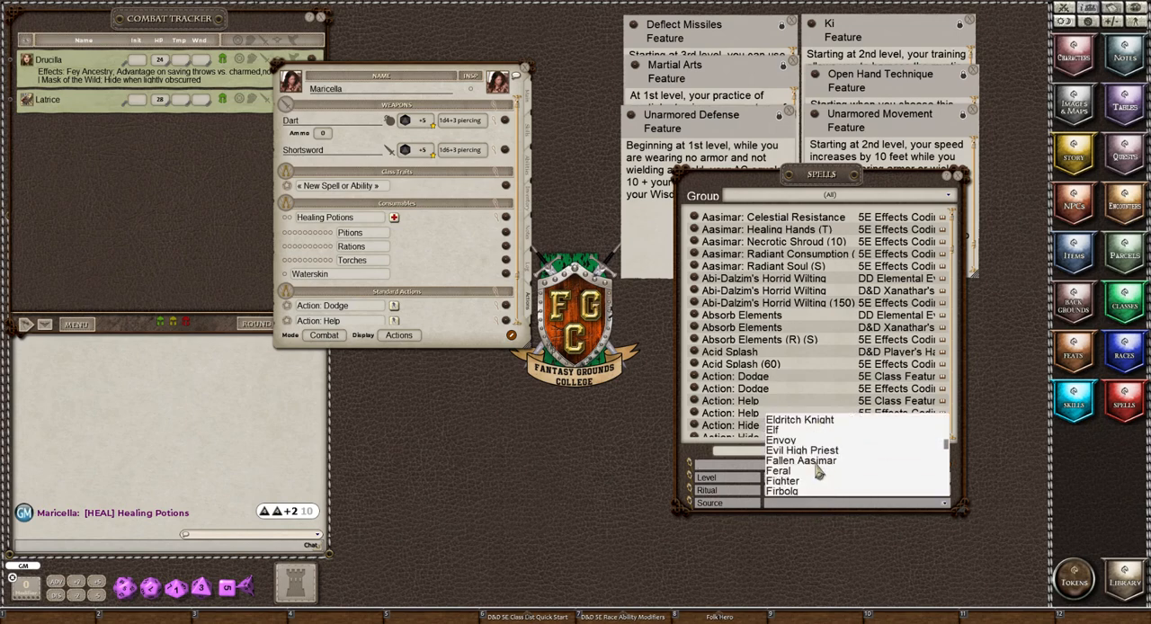
scroll(818, 470, down, 4)
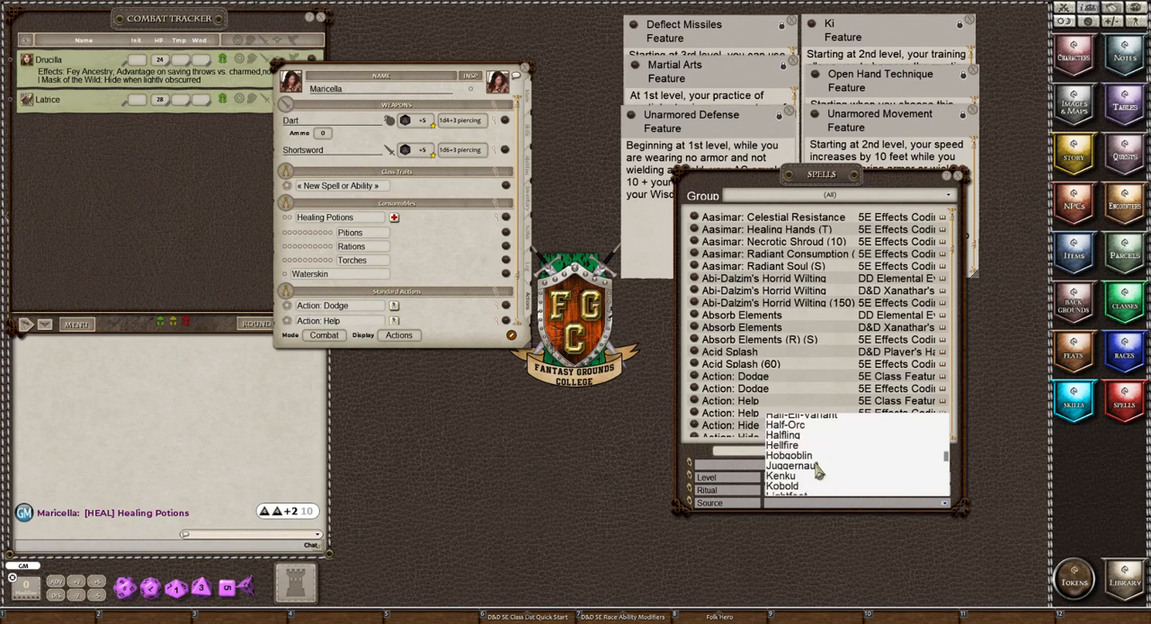
scroll(818, 470, down, 4)
scroll(818, 468, down, 1)
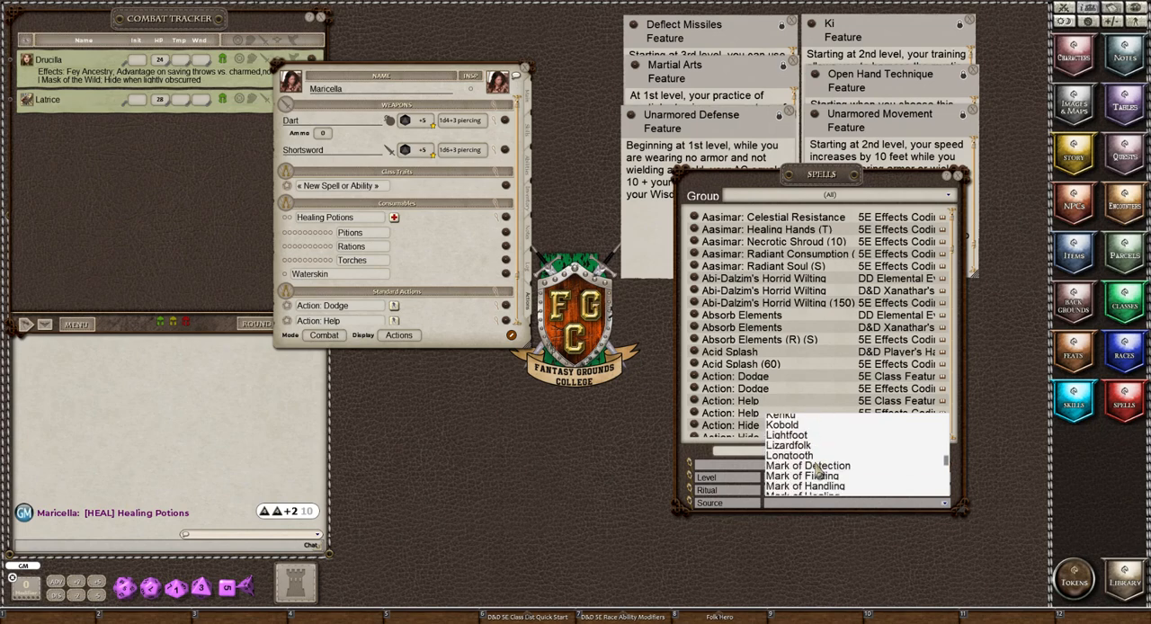
scroll(818, 470, down, 9)
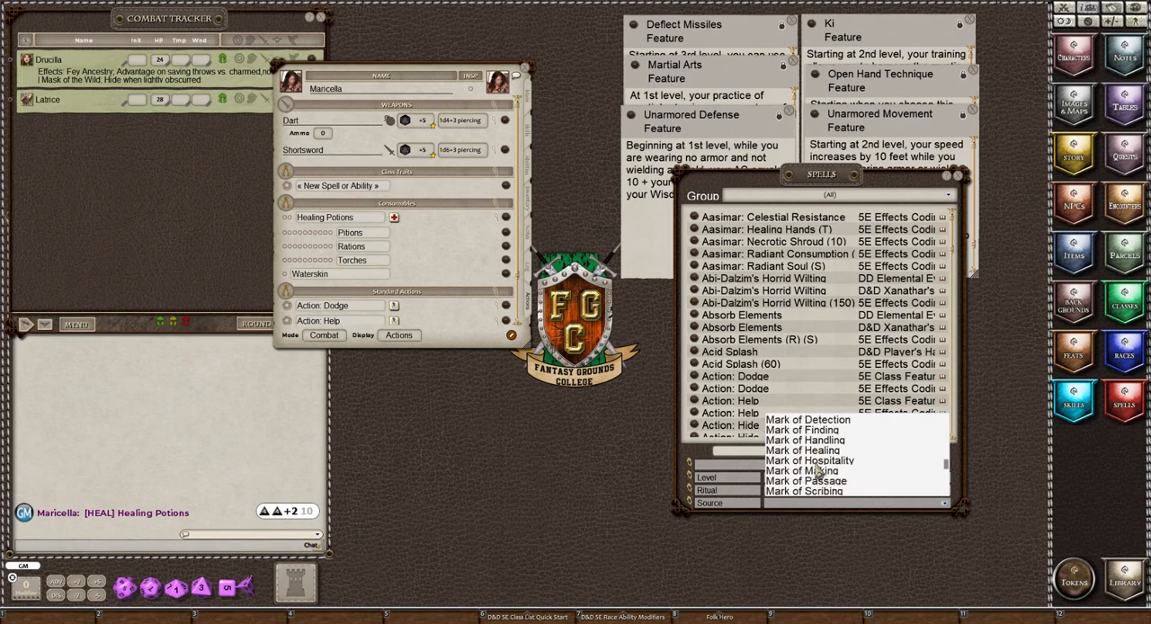
scroll(818, 470, down, 6)
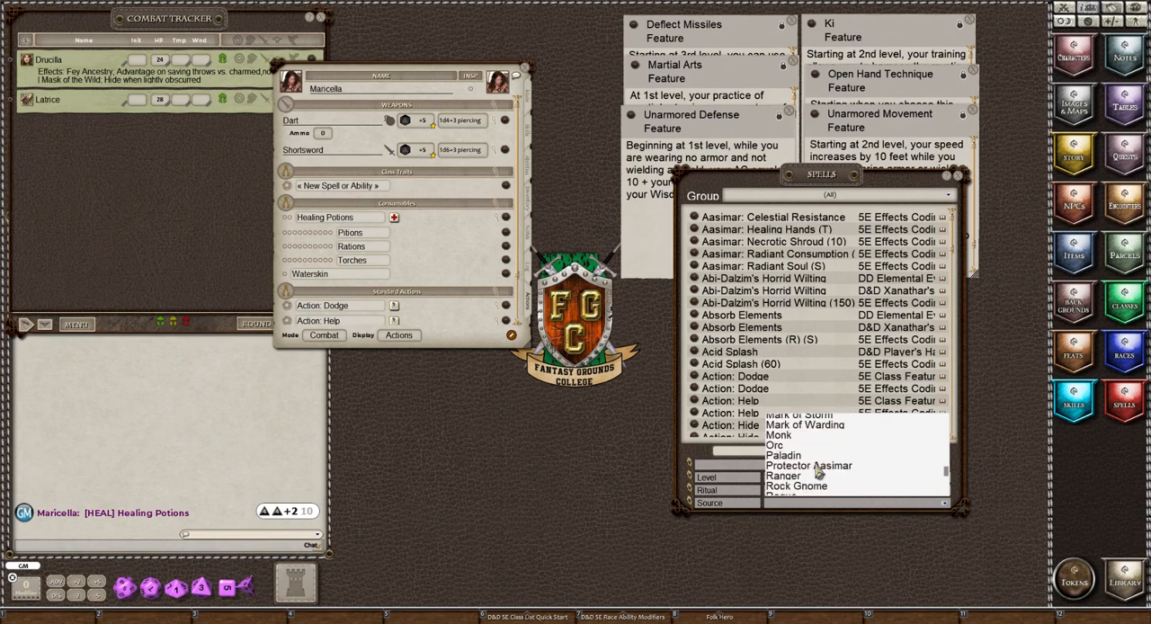
click(791, 437)
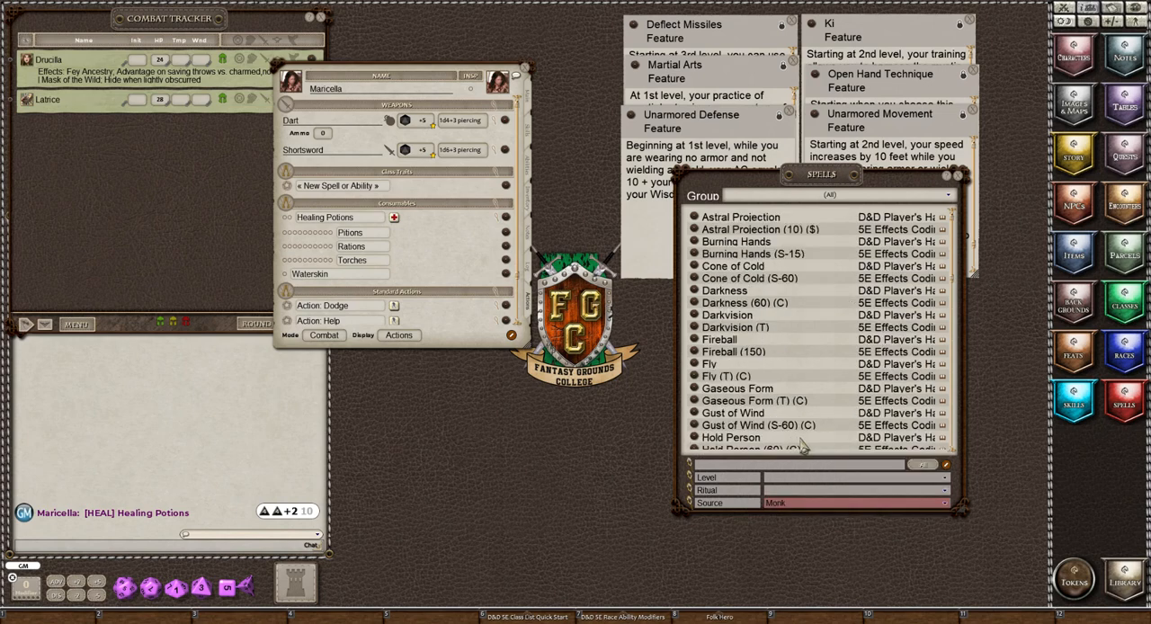
Open the Monk class entry from the D&D Player's Handbook classes, then move and enlarge its window for reading.
click(1134, 307)
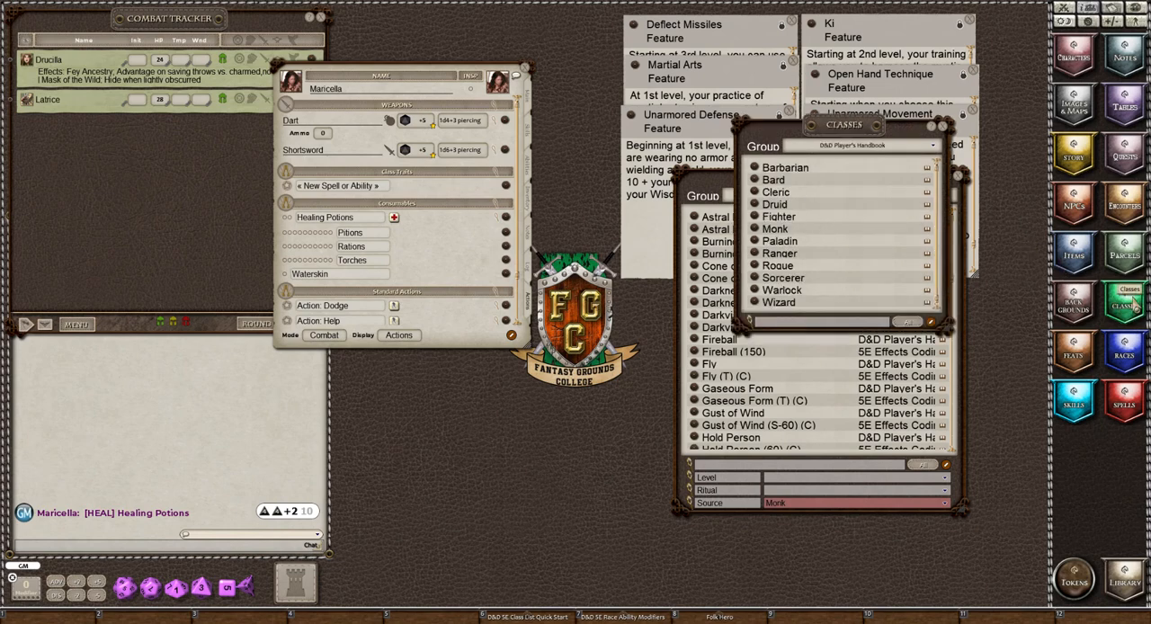
click(755, 230)
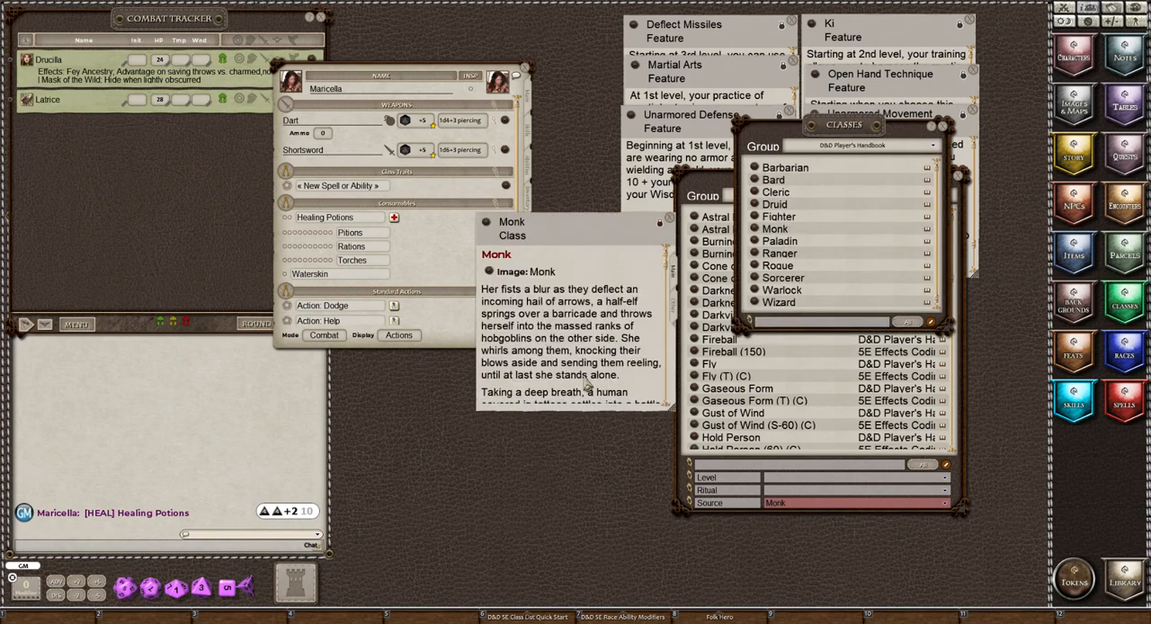
drag(560, 253, 414, 315)
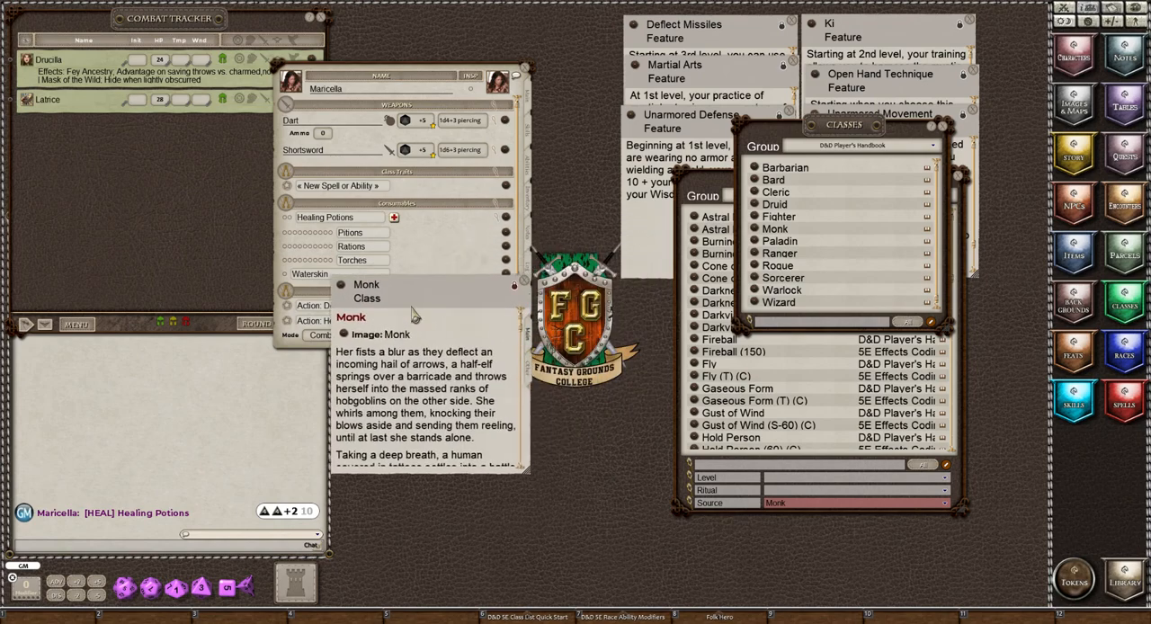
drag(528, 469, 744, 563)
Read through the Monk class description and examine its level table for martial arts dice, ki points, movement and features.
scroll(543, 443, down, 3)
scroll(543, 443, down, 10)
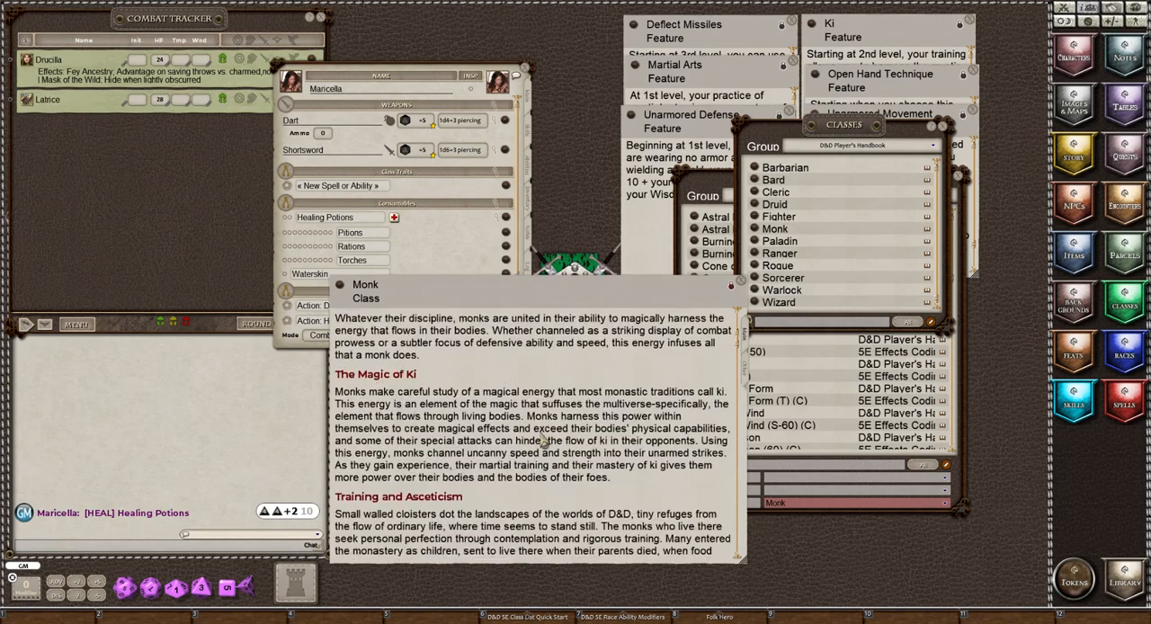
scroll(543, 443, down, 10)
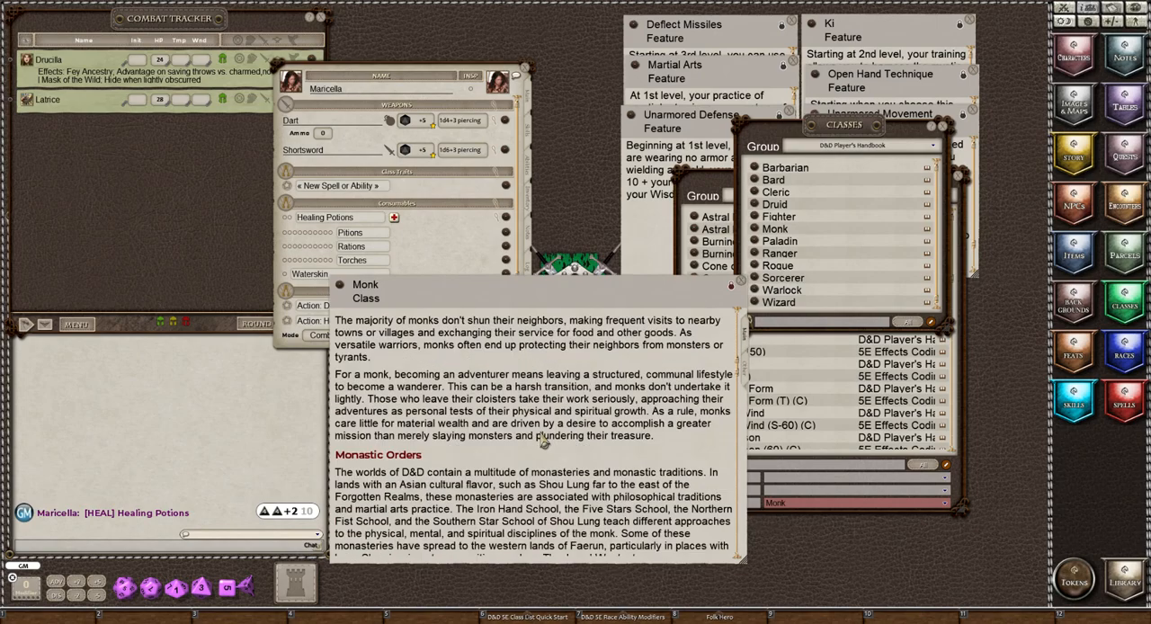
scroll(543, 443, down, 10)
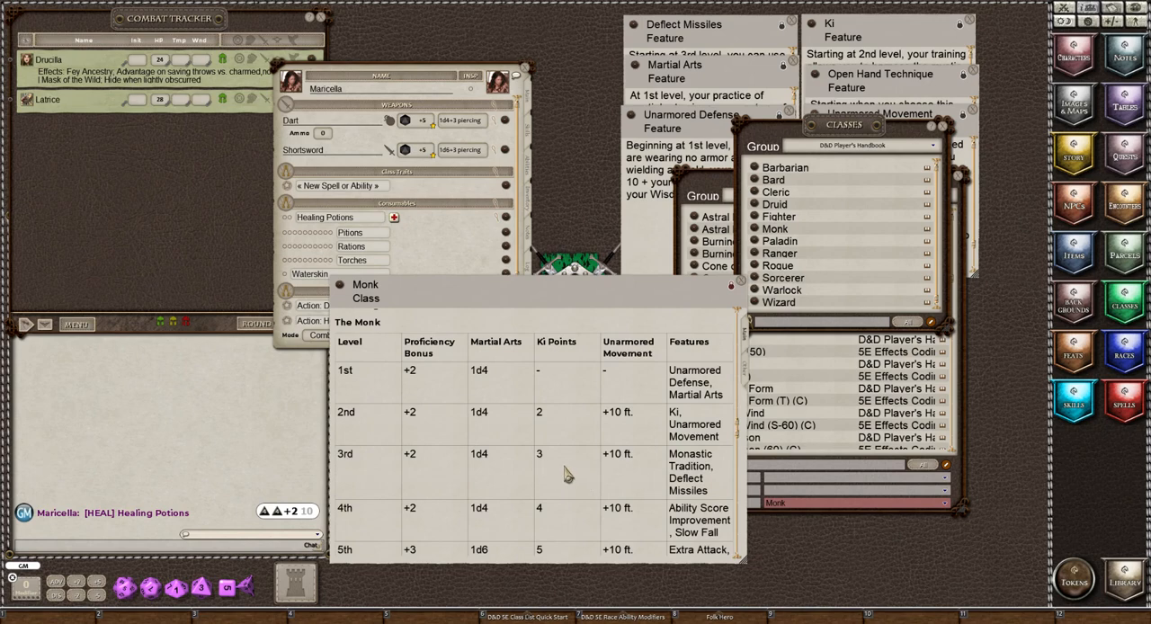
scroll(566, 475, down, 2)
scroll(567, 475, up, 2)
scroll(558, 469, down, 6)
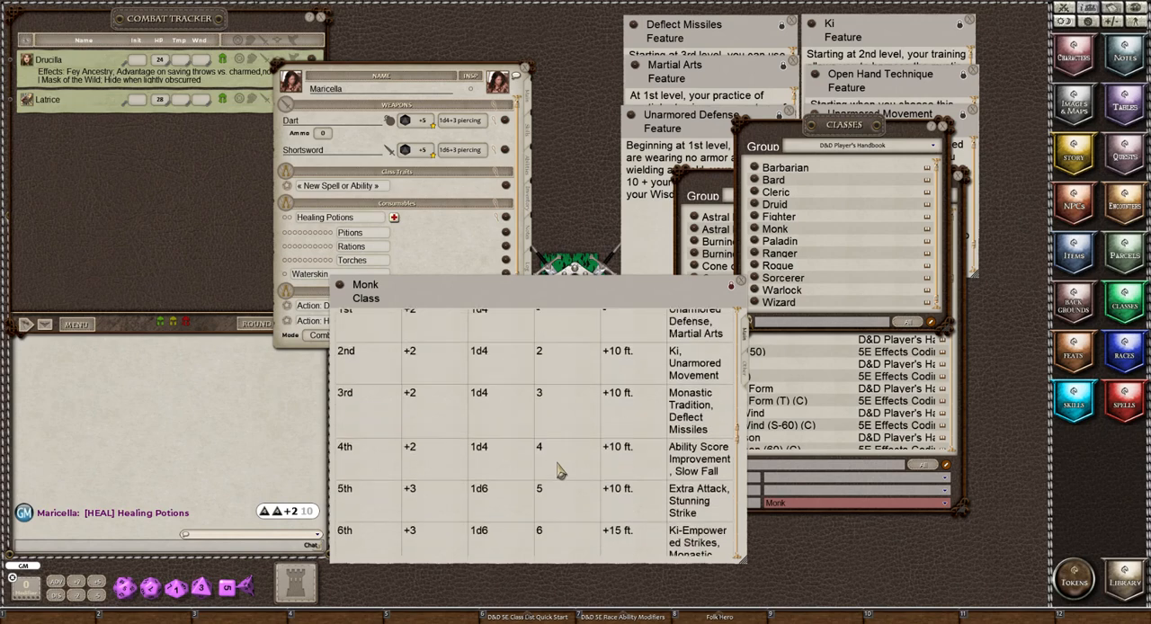
scroll(557, 472, down, 8)
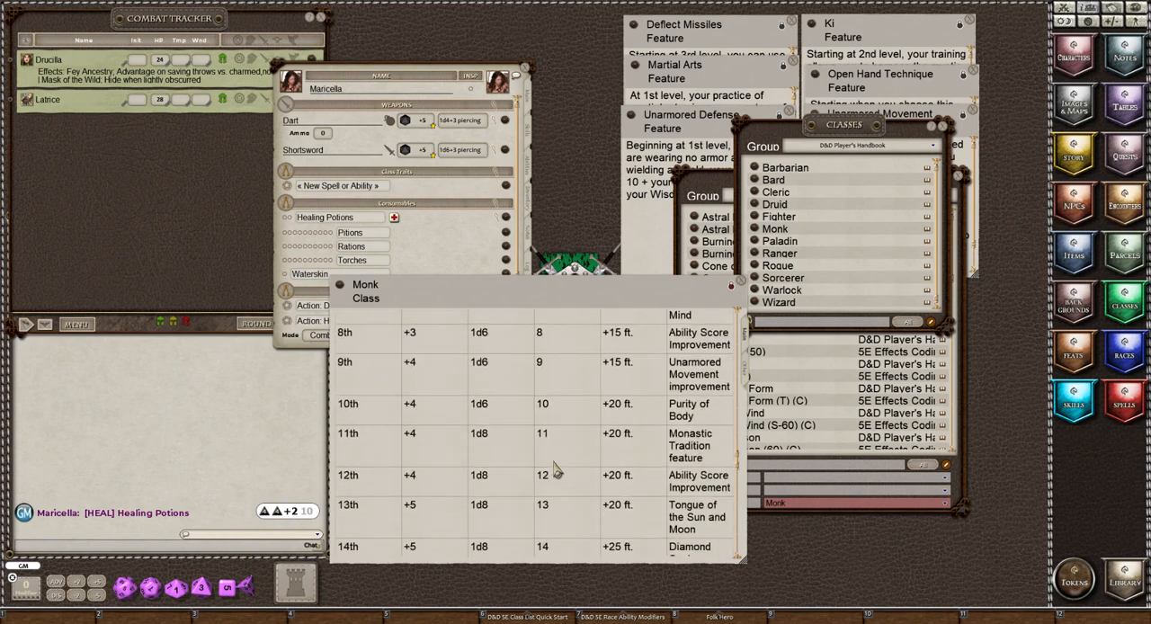
scroll(556, 469, down, 5)
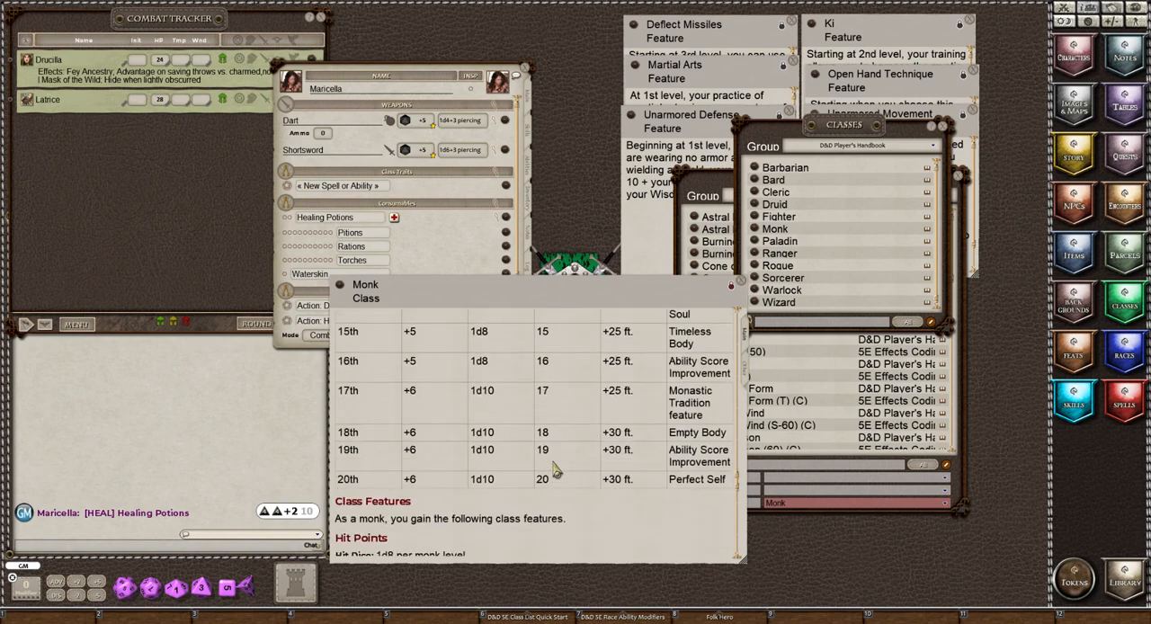
Close the Monk class entry and the Classes list, then move the Spells window clear of the open feature notes.
scroll(554, 469, down, 1)
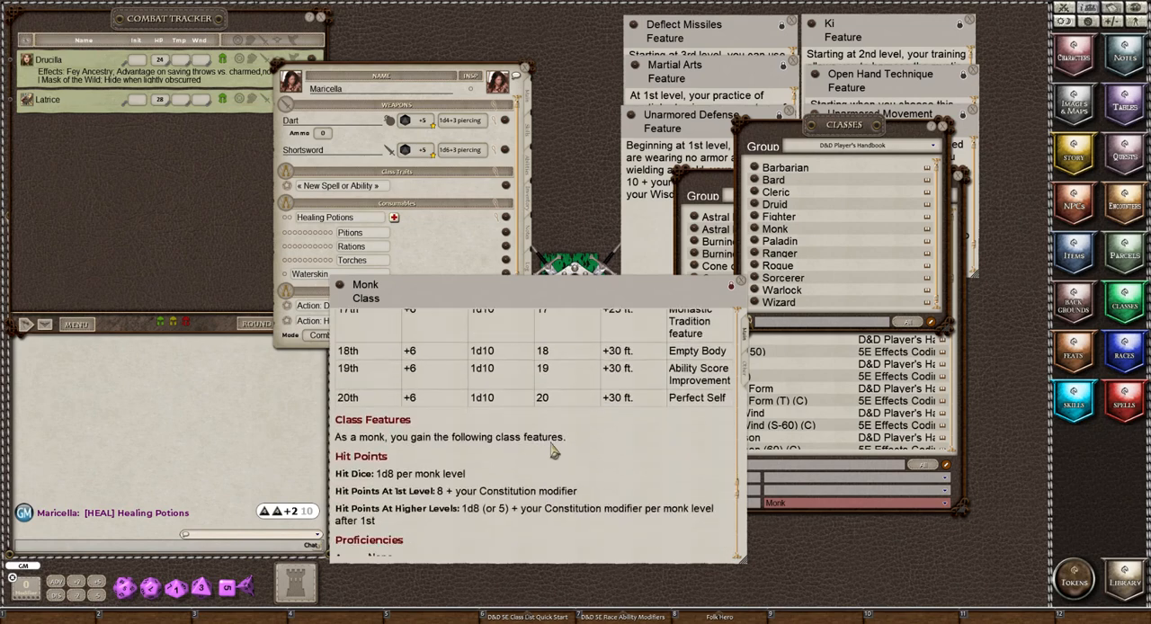
click(736, 286)
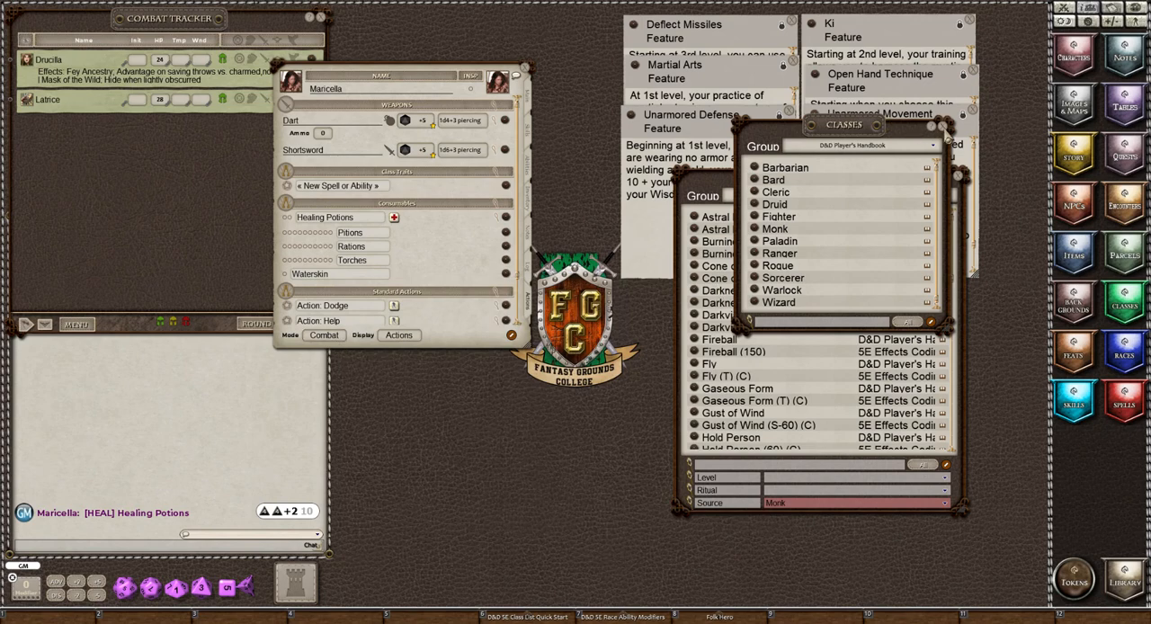
click(943, 127)
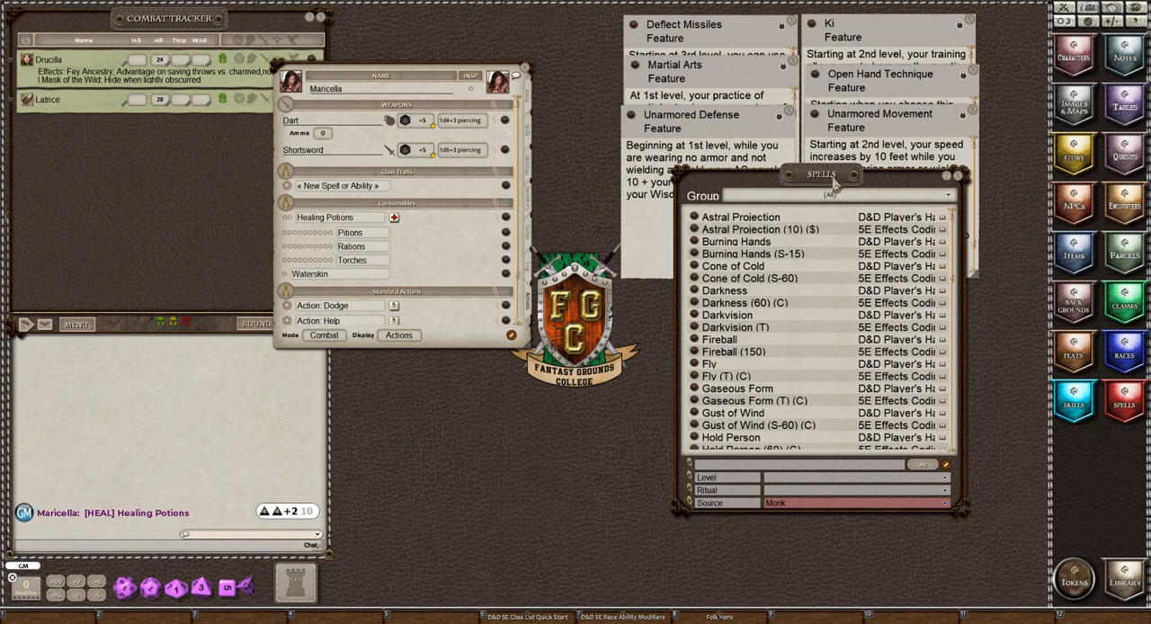
drag(833, 177, 799, 283)
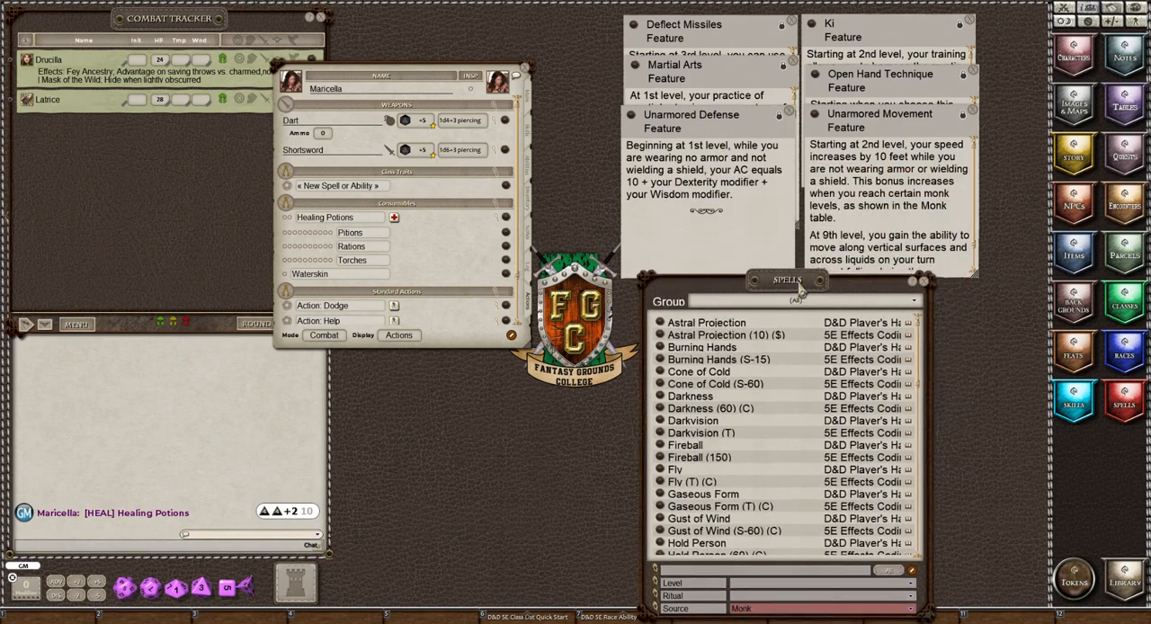
Search the Items list for "unar", check the Unarmed Strike weapon record, and close the record and the list.
click(1076, 256)
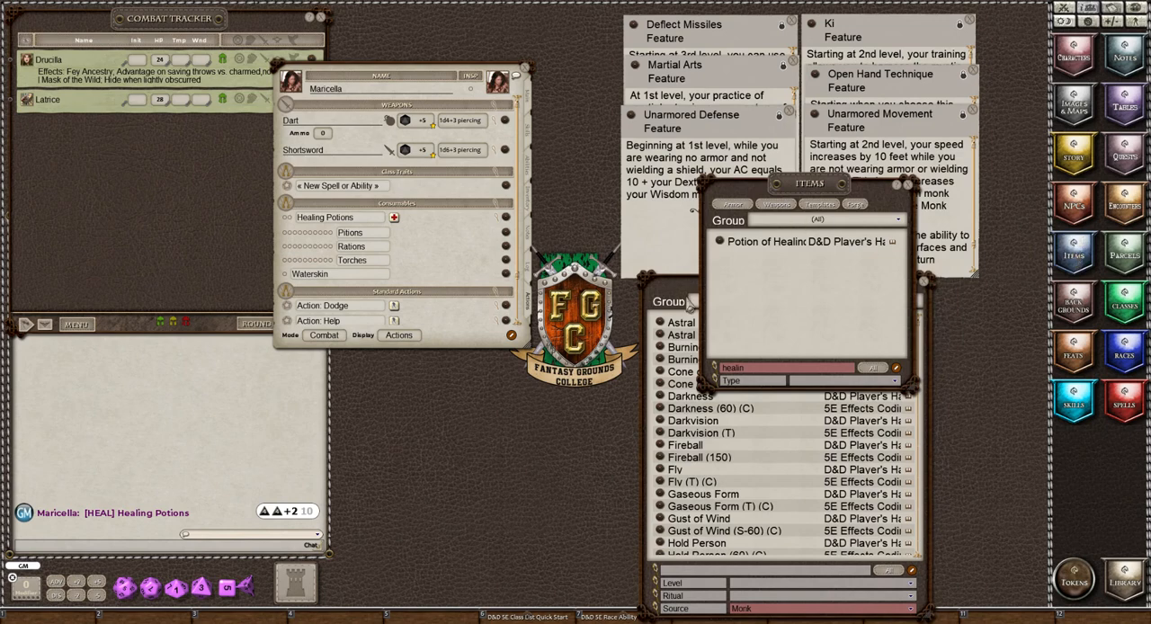
double_click(757, 370)
text(unar)
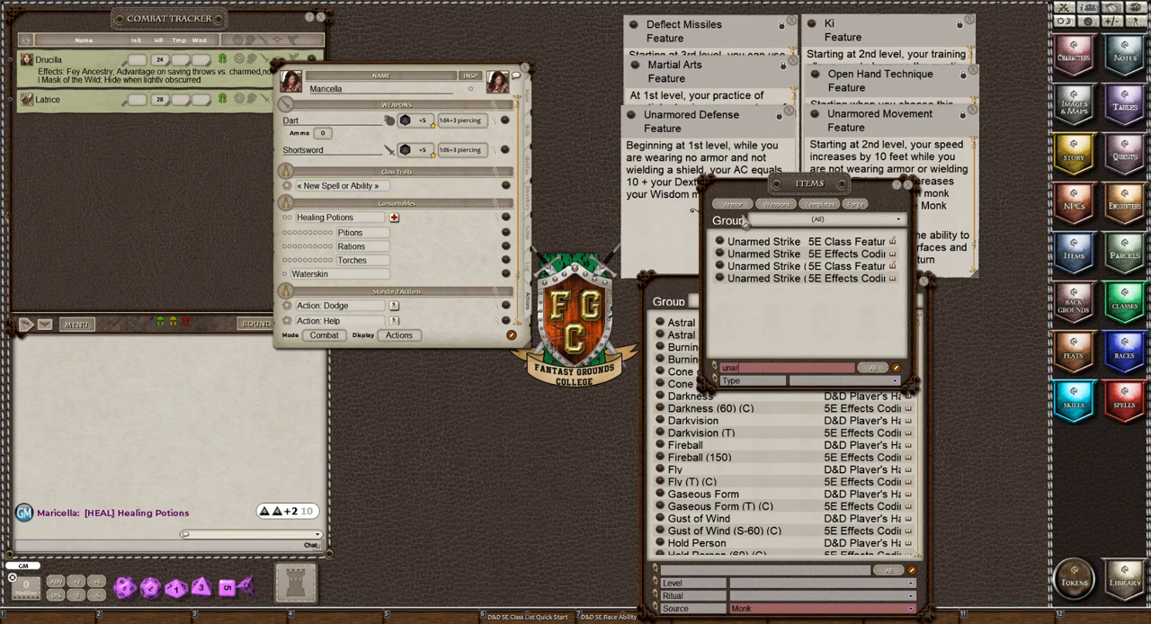
click(719, 243)
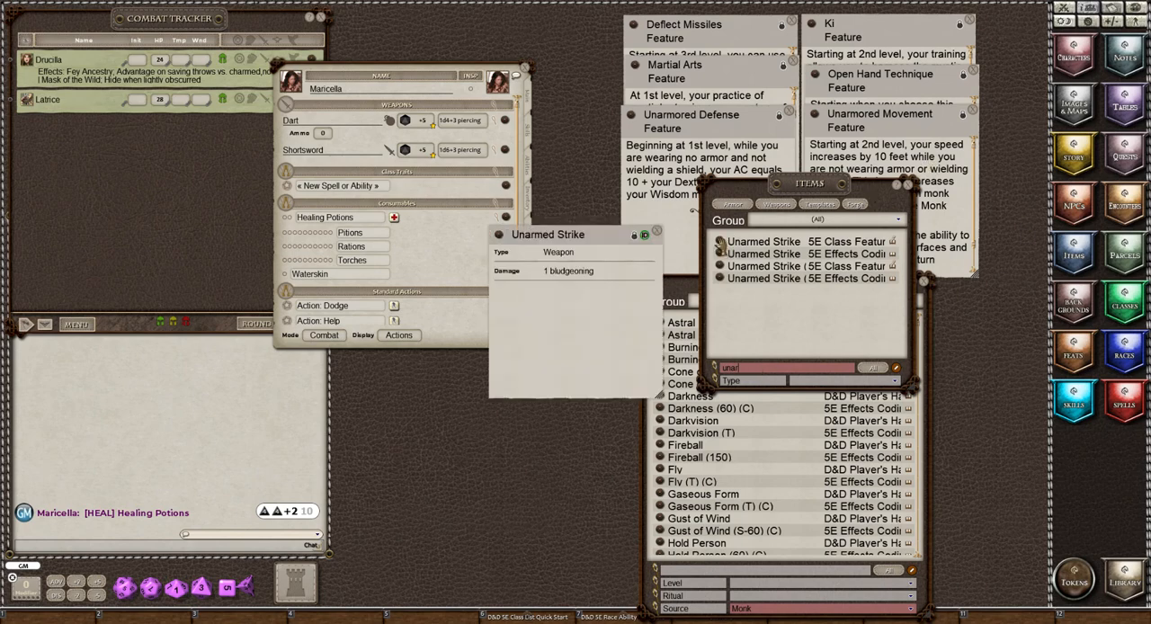
click(656, 232)
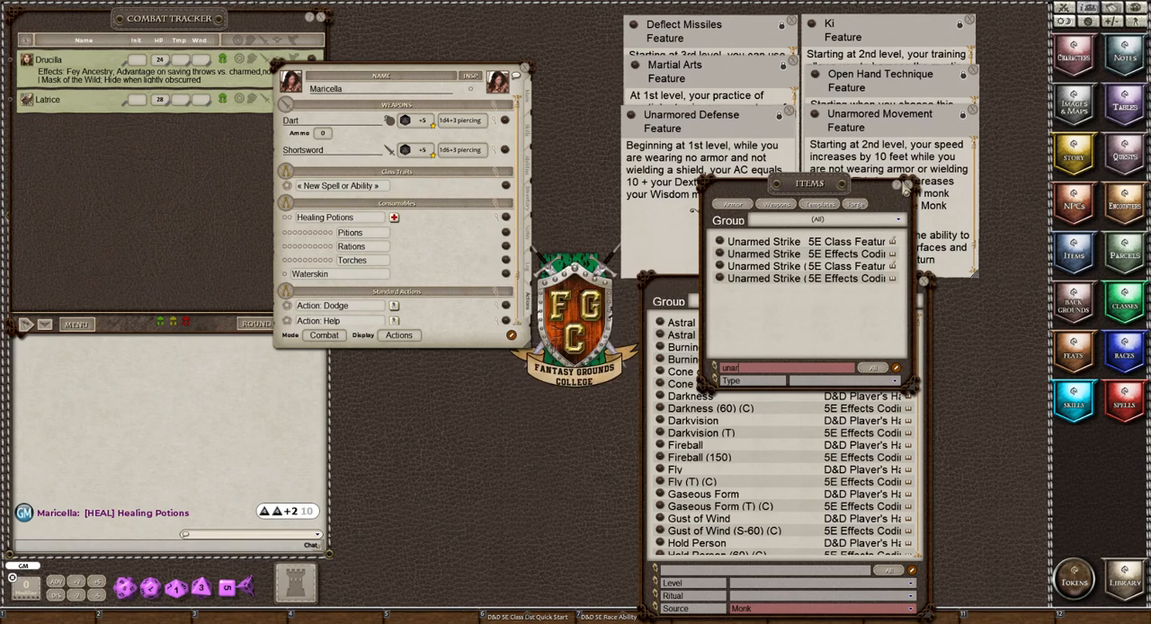
click(905, 186)
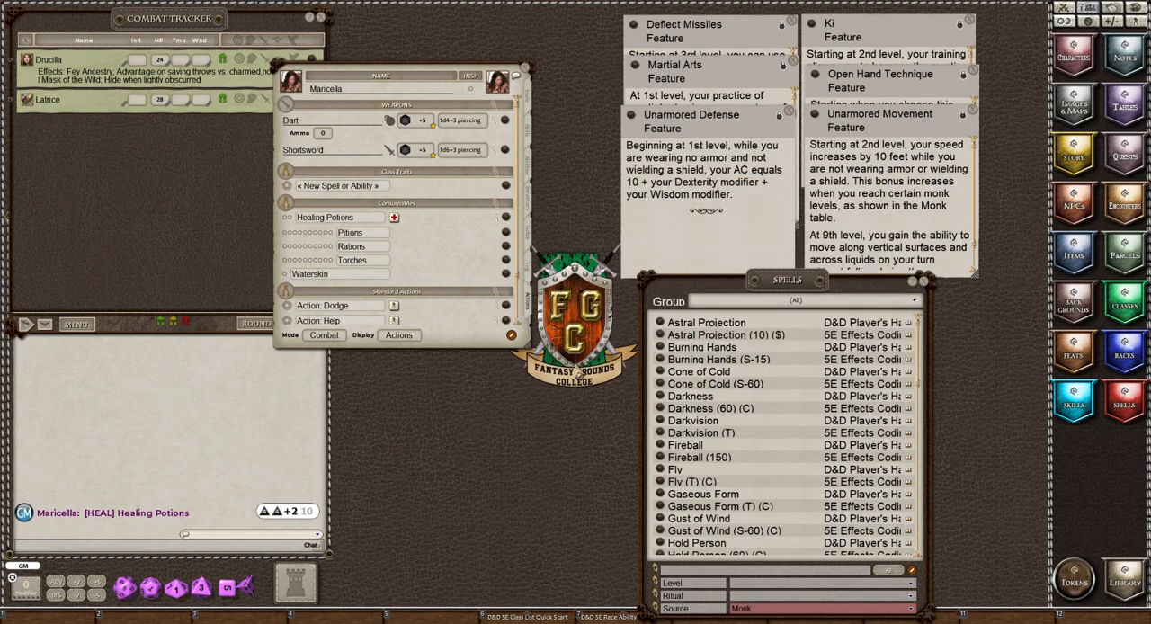
Search the Monk-source spells for "unar" and clear the name filter.
click(706, 571)
text(unar)
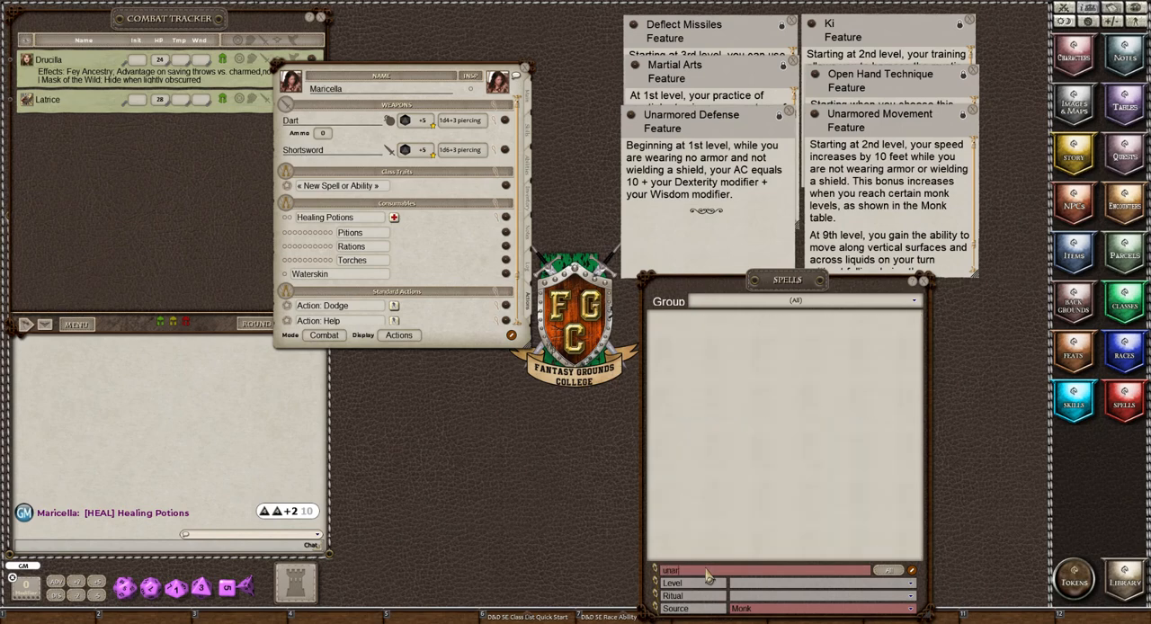
key(BackSpace)
key(BackSpace)
key(BackSpace)
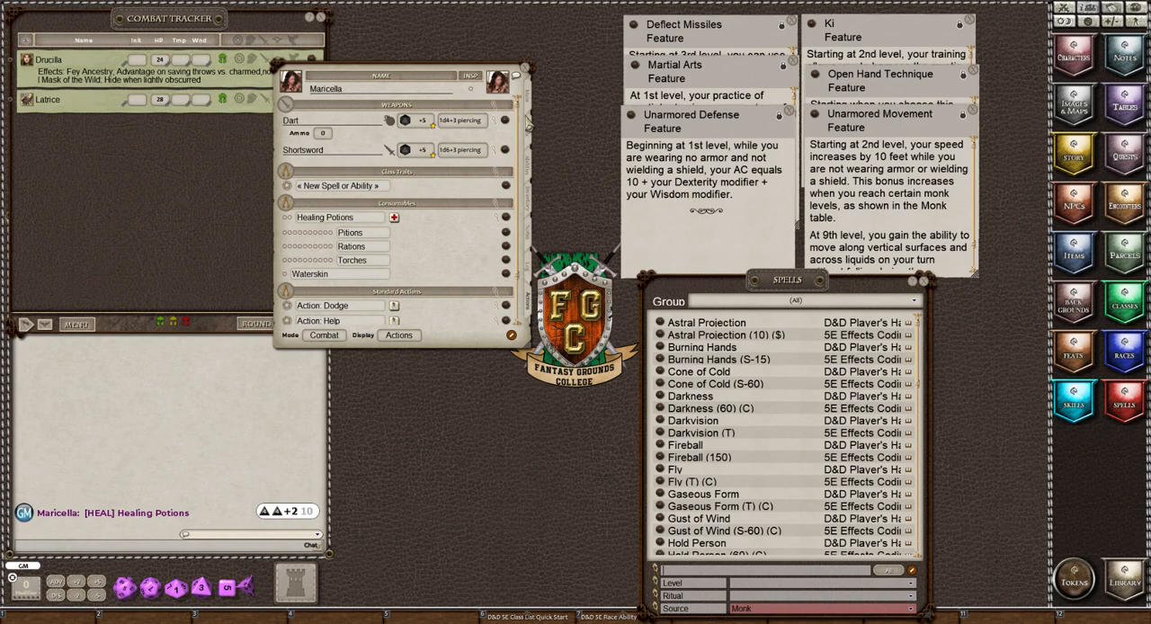
Check Maricella's armor class on the main sheet, close the Unarmored Defense feature note, and return to her actions.
click(529, 106)
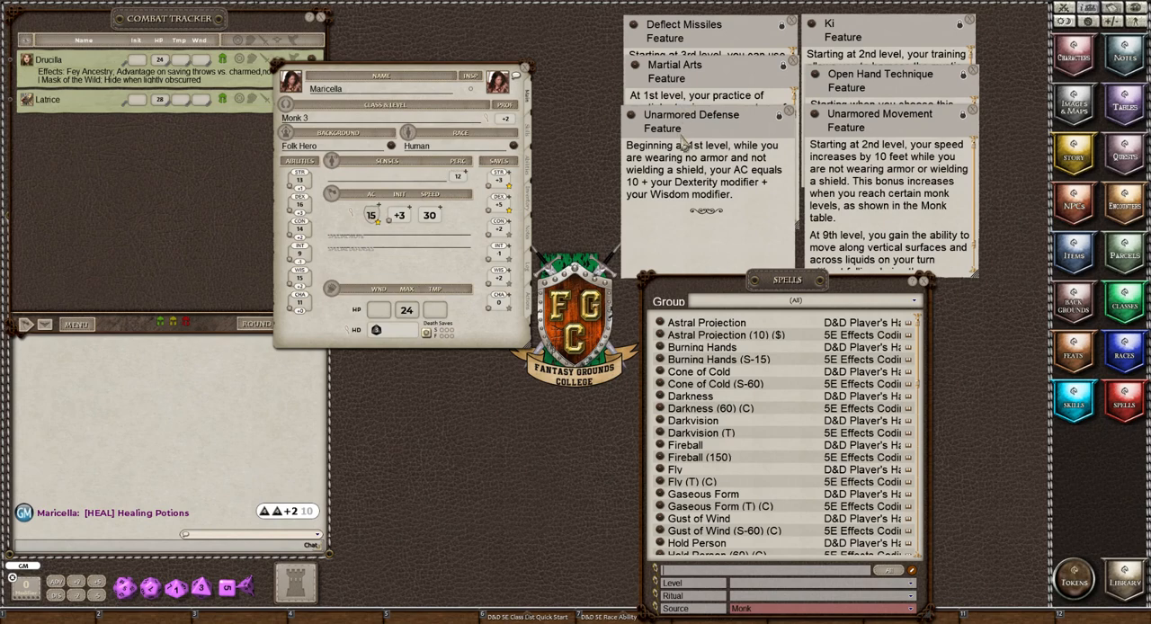
click(789, 113)
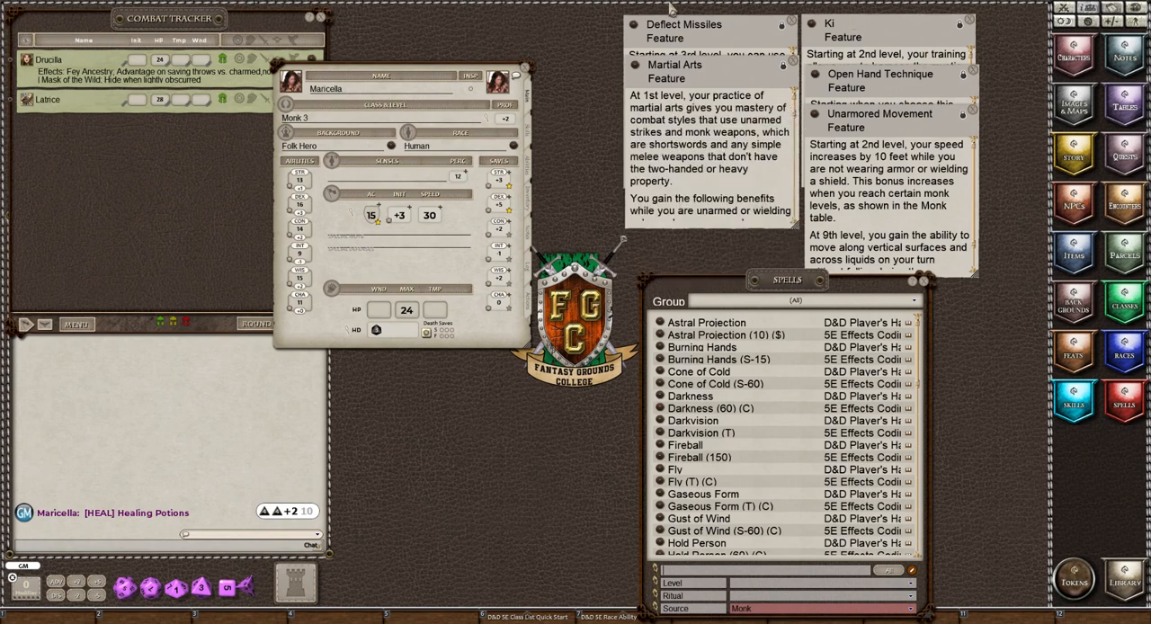
click(529, 303)
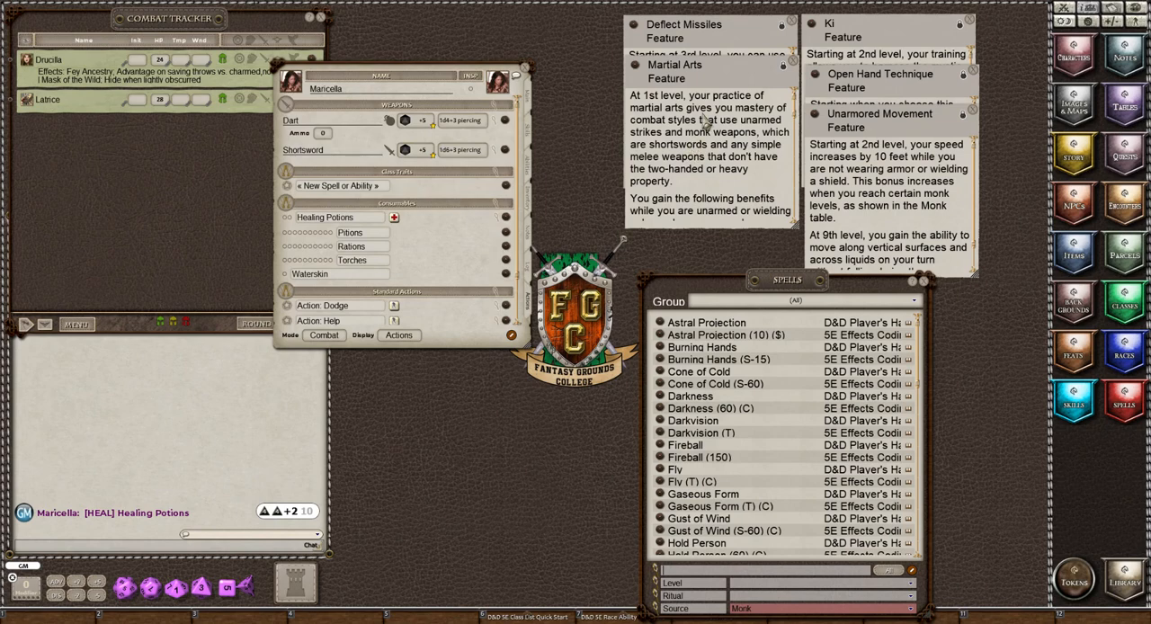
Read through the Martial Arts feature for its unarmed strike, monk weapon and bonus action rules.
scroll(706, 121, down, 5)
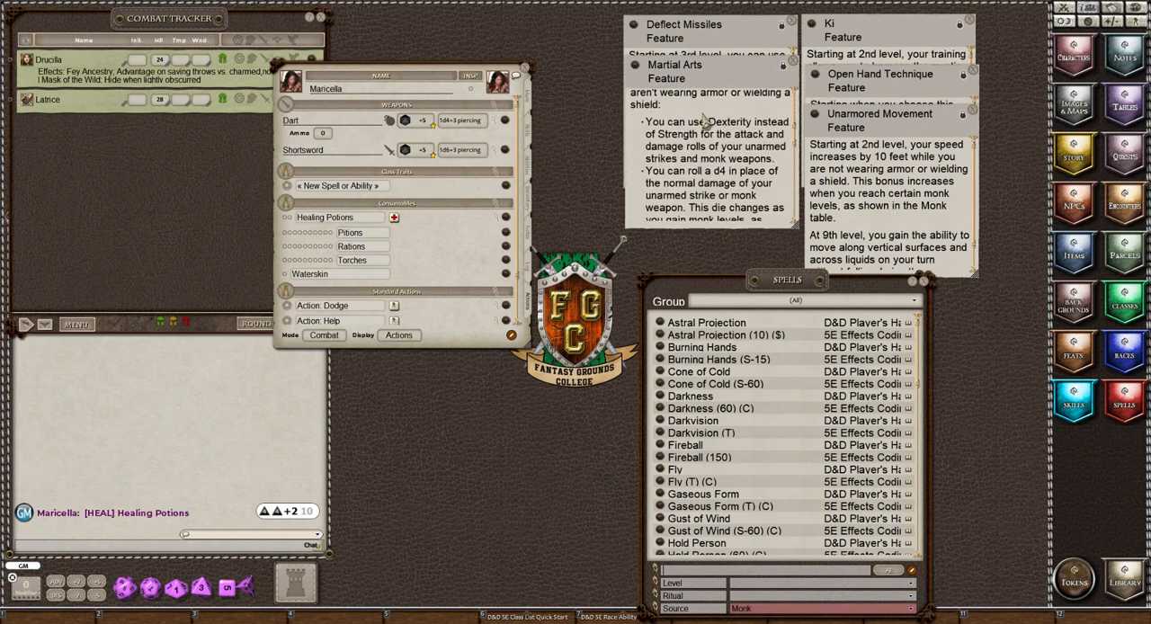
scroll(706, 122, up, 3)
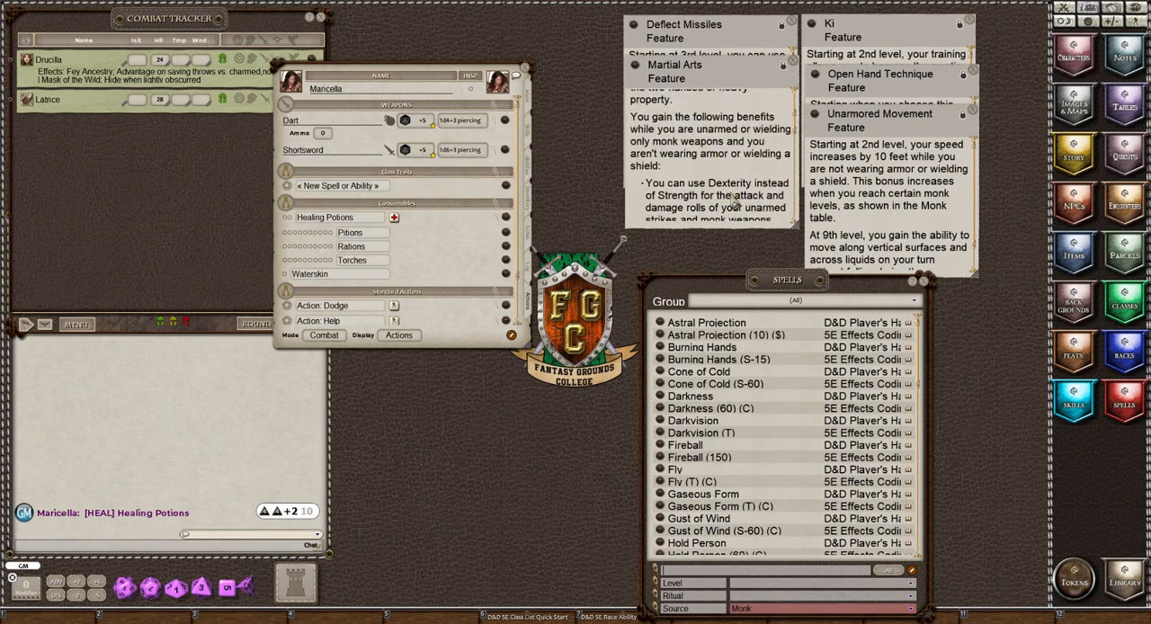
scroll(691, 180, down, 2)
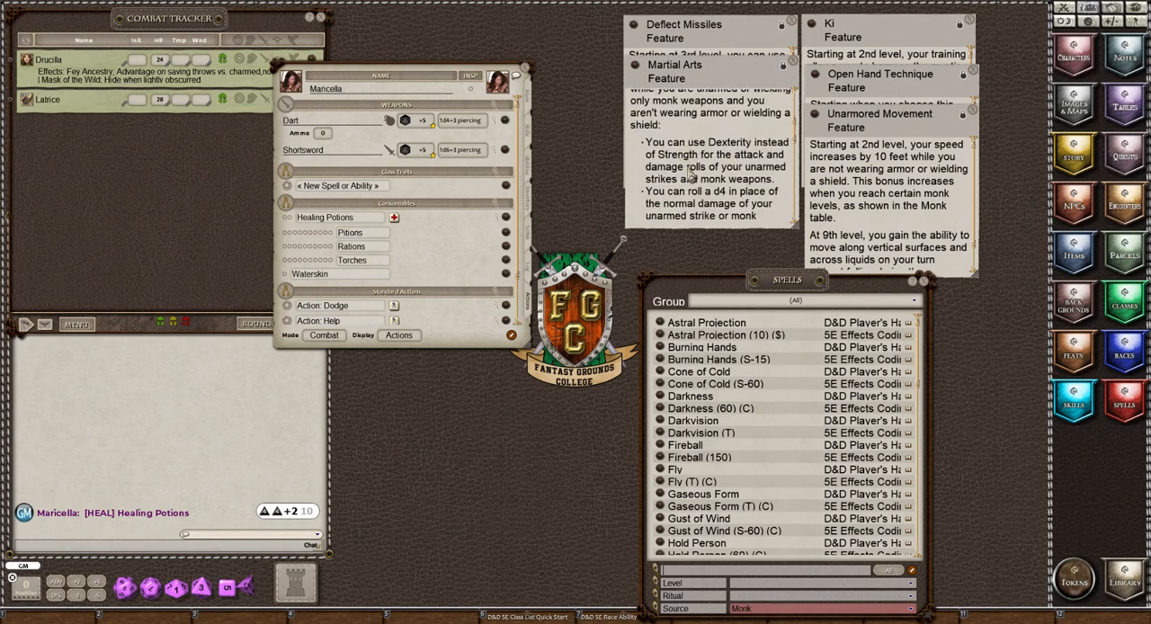
scroll(690, 176, down, 4)
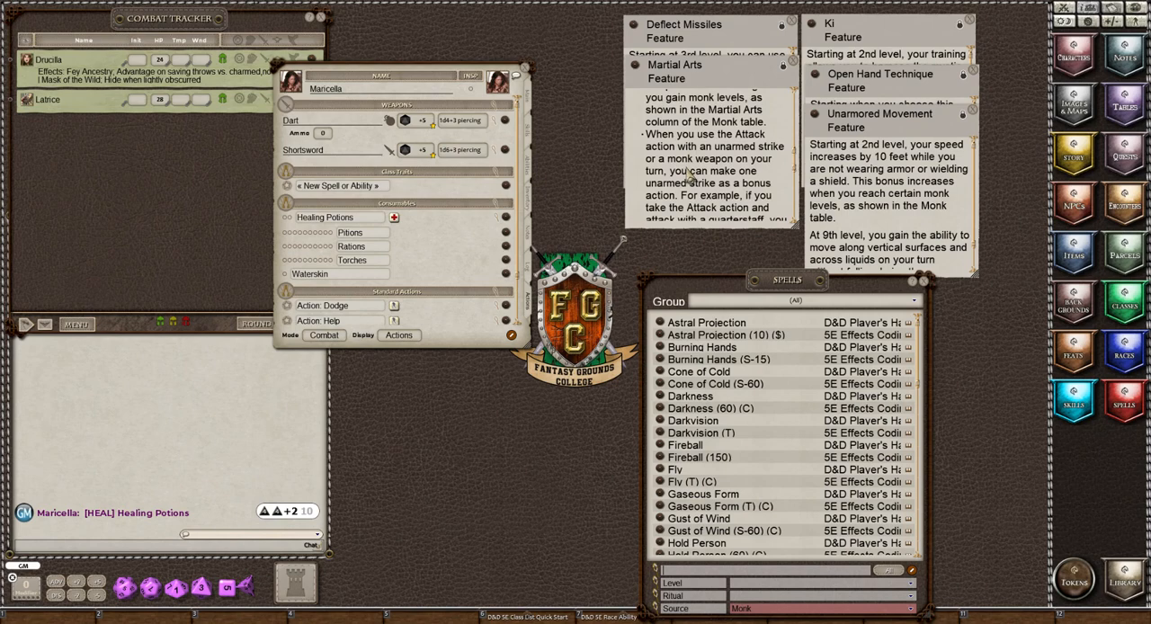
scroll(688, 174, down, 4)
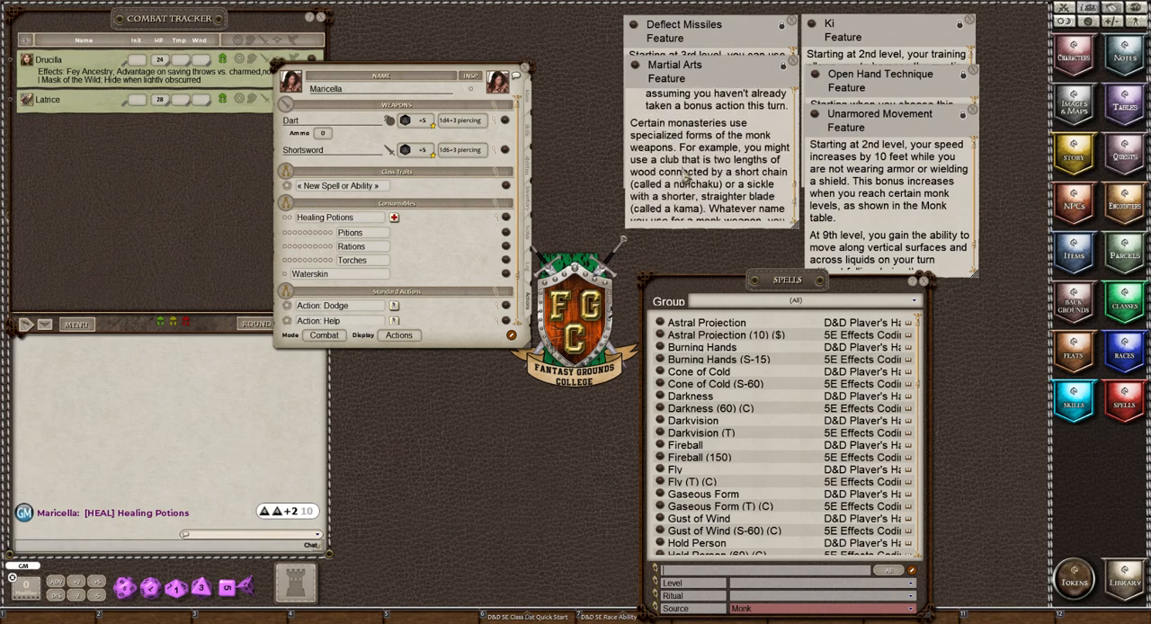
scroll(685, 173, down, 2)
scroll(683, 171, up, 6)
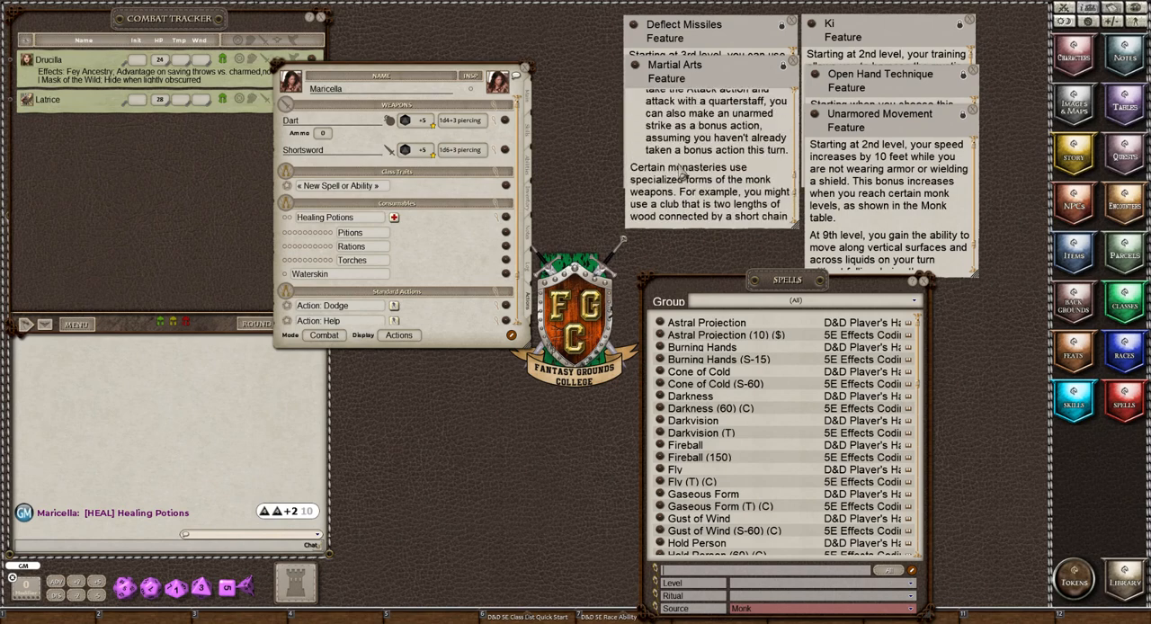
scroll(681, 170, up, 5)
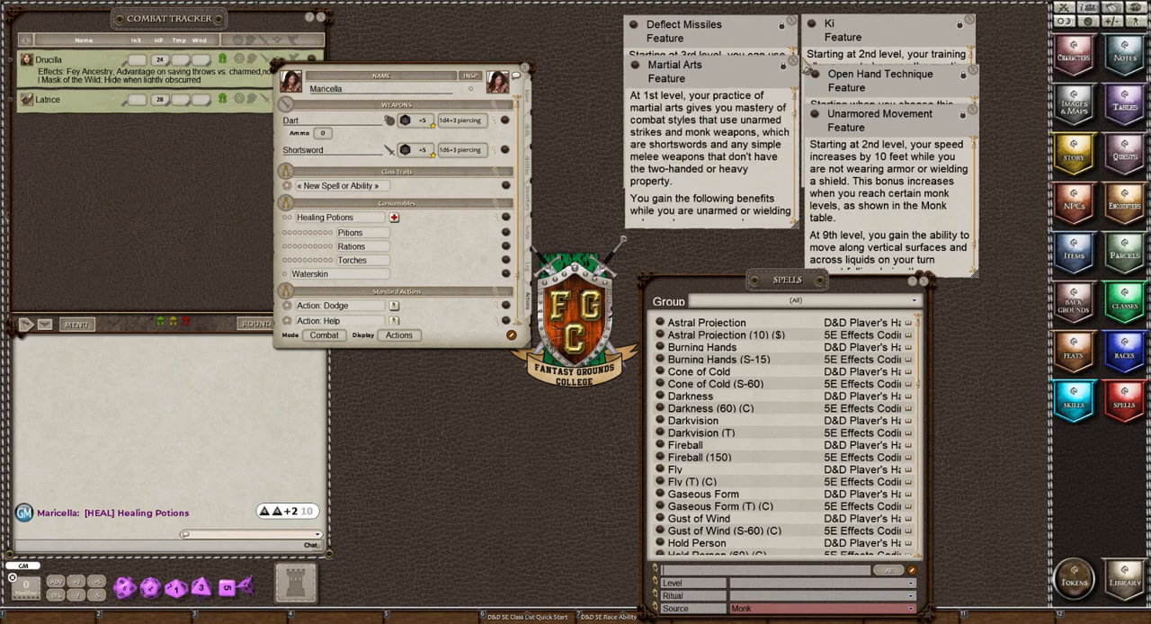
Look through the Monk-source spell list for class feature entries and close the Martial Arts feature note.
scroll(760, 475, down, 2)
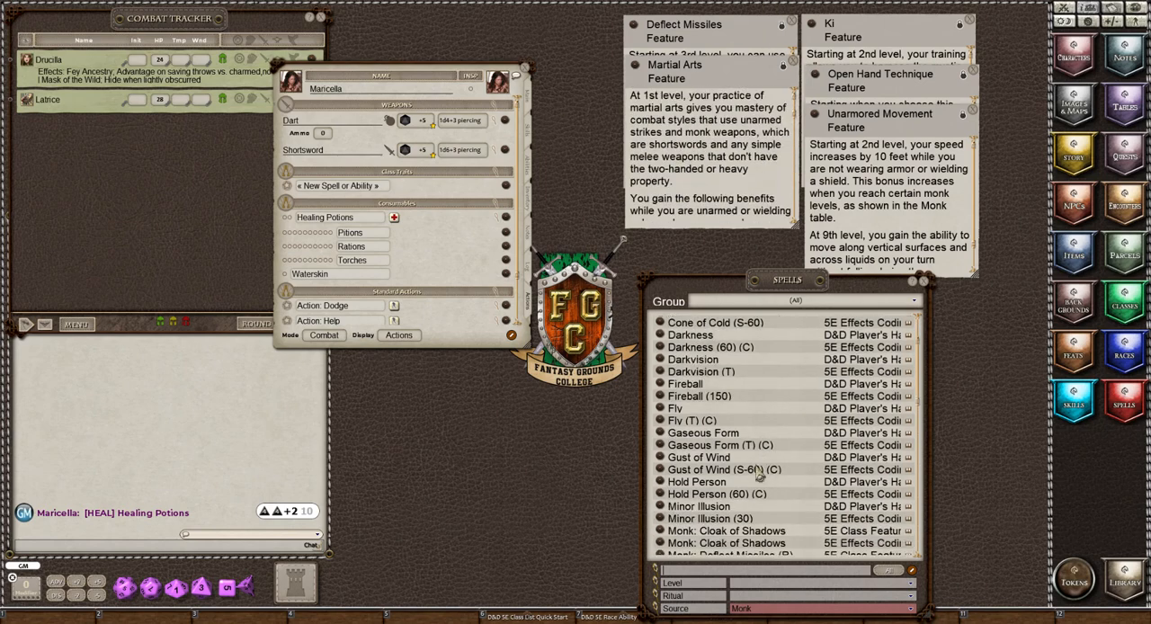
scroll(760, 476, down, 1)
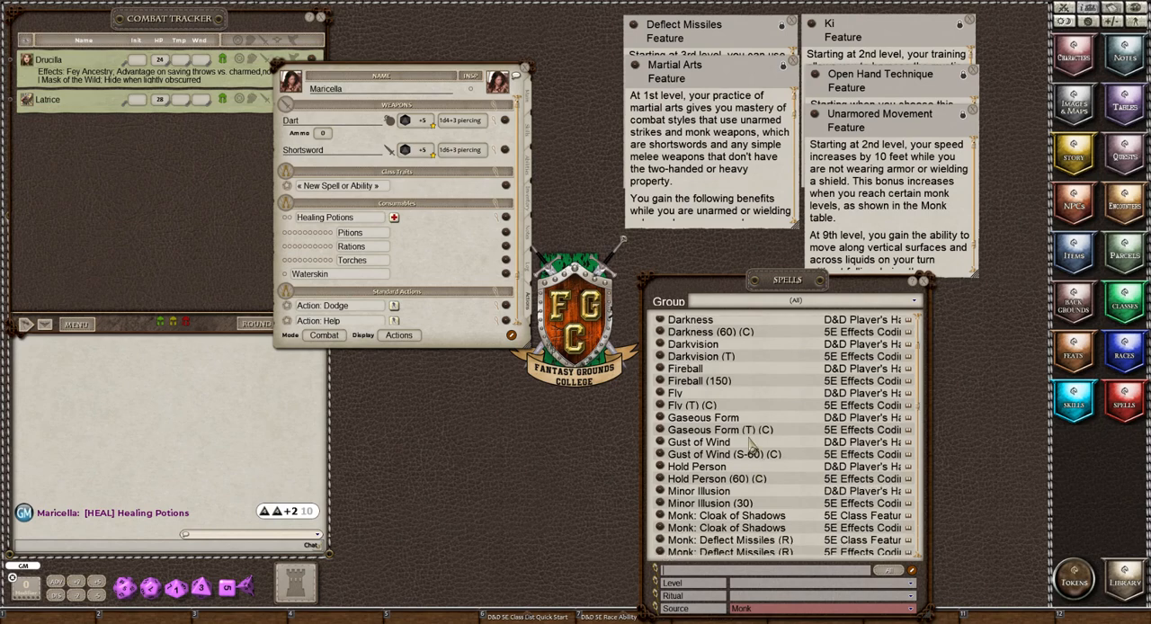
scroll(751, 447, down, 2)
scroll(755, 445, down, 1)
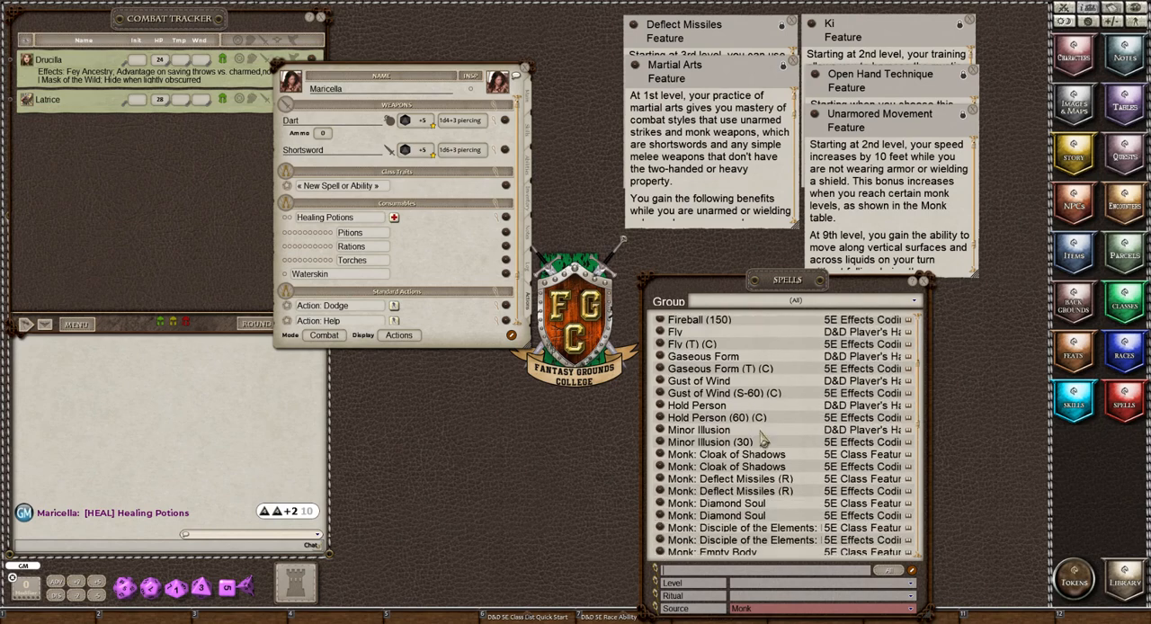
scroll(764, 441, up, 3)
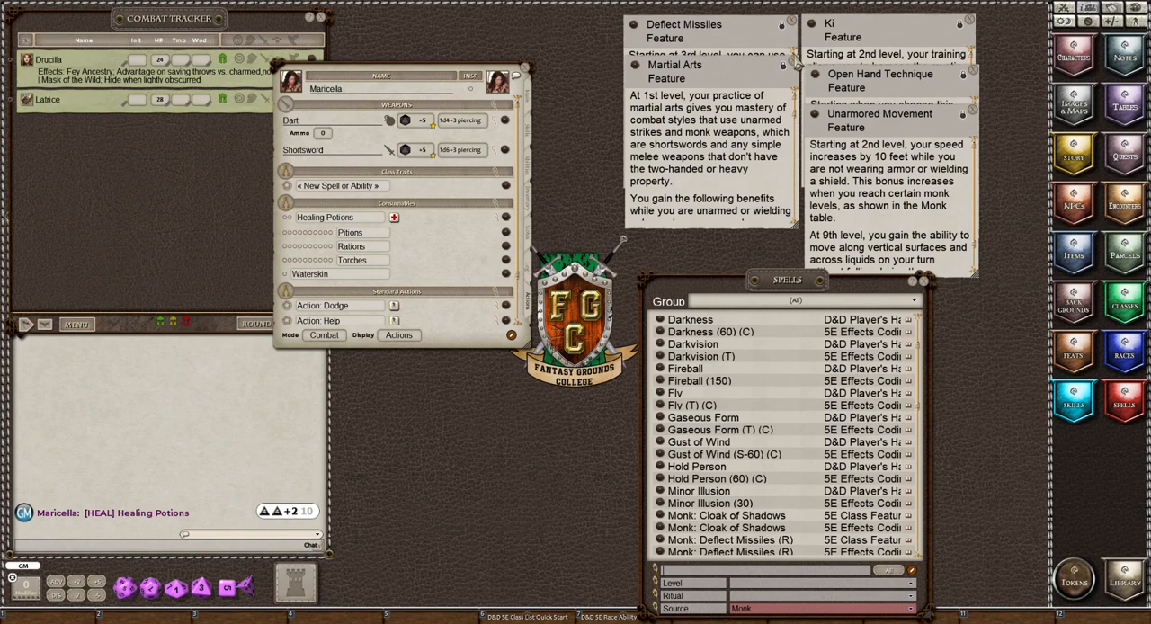
click(795, 62)
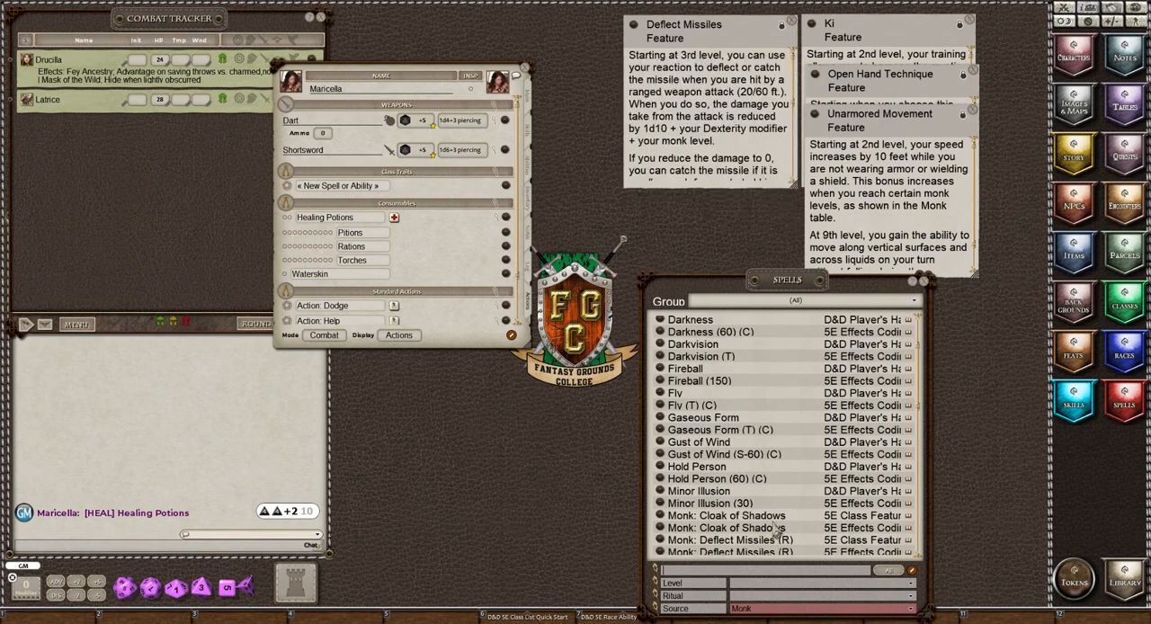
Add Monk: Deflect Missiles (R) from the Spells list to Maricella's Class Traits group and close the Deflect Missiles feature note.
scroll(755, 464, down, 2)
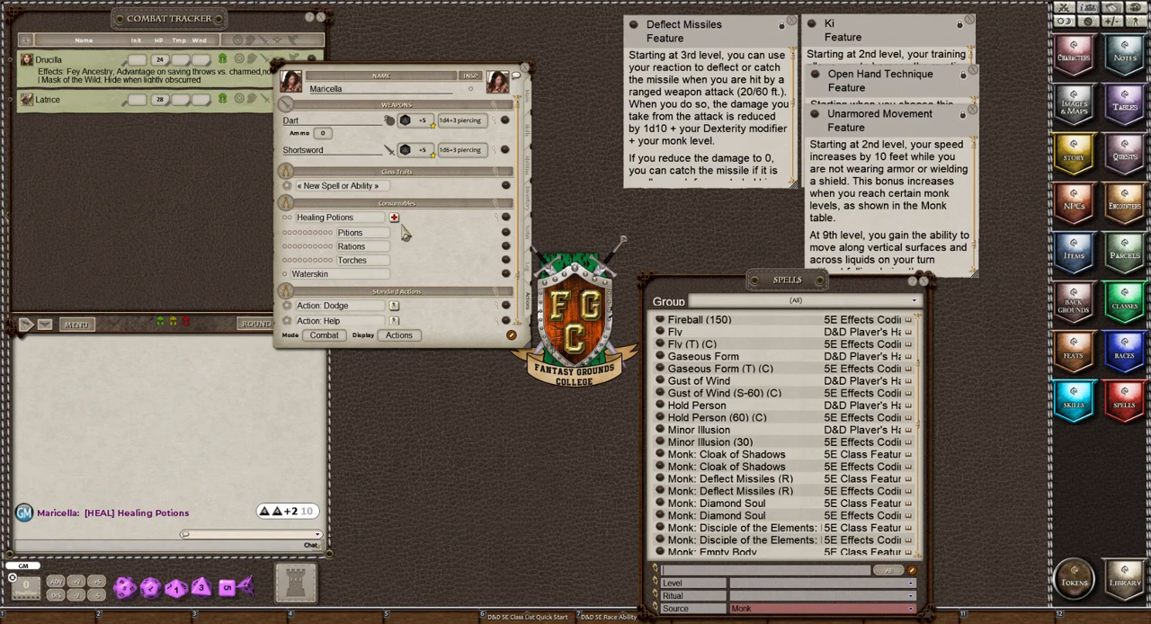
click(346, 193)
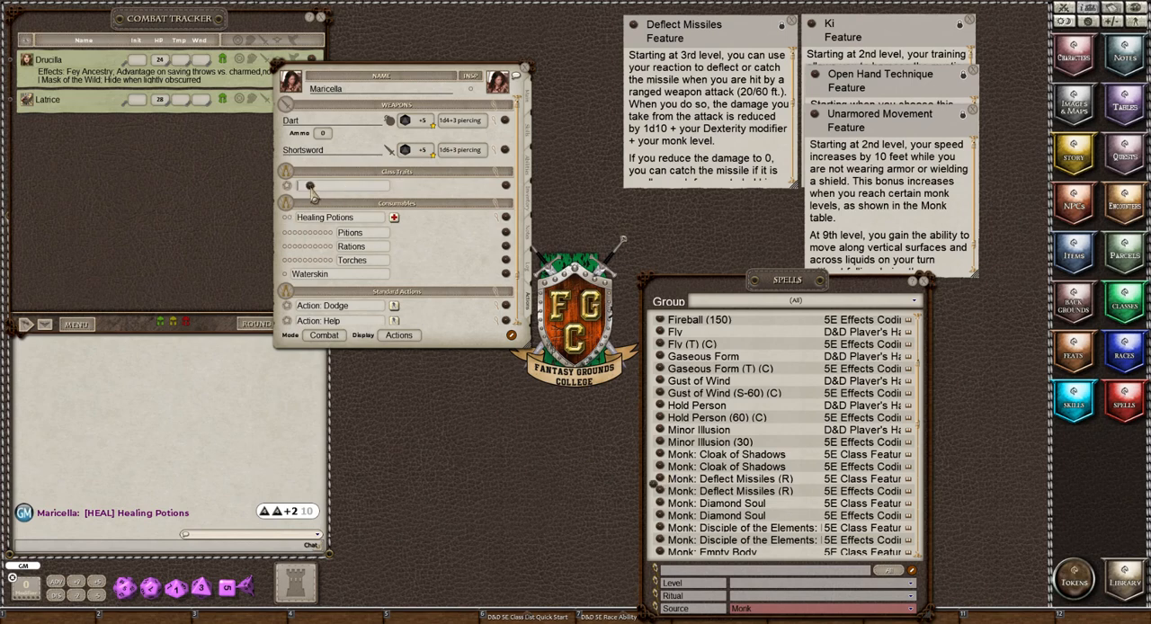
drag(310, 187, 312, 189)
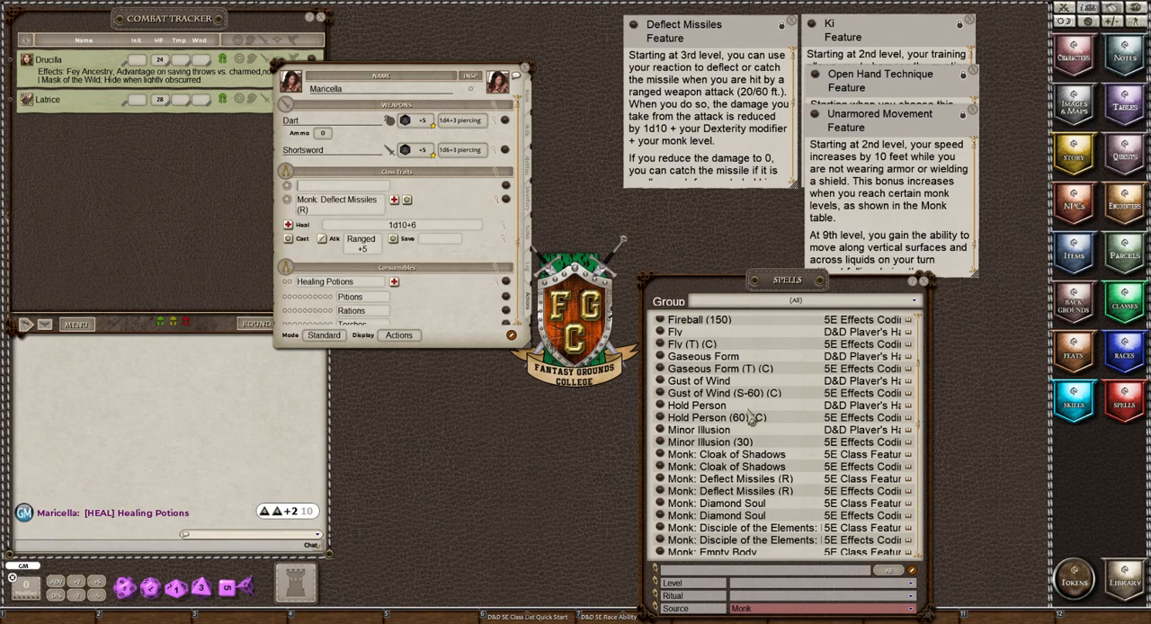
click(791, 21)
Add Monk: Ki and Monk: Open Hand Technique from the Spells list to Maricella's Class Traits group.
scroll(674, 421, up, 2)
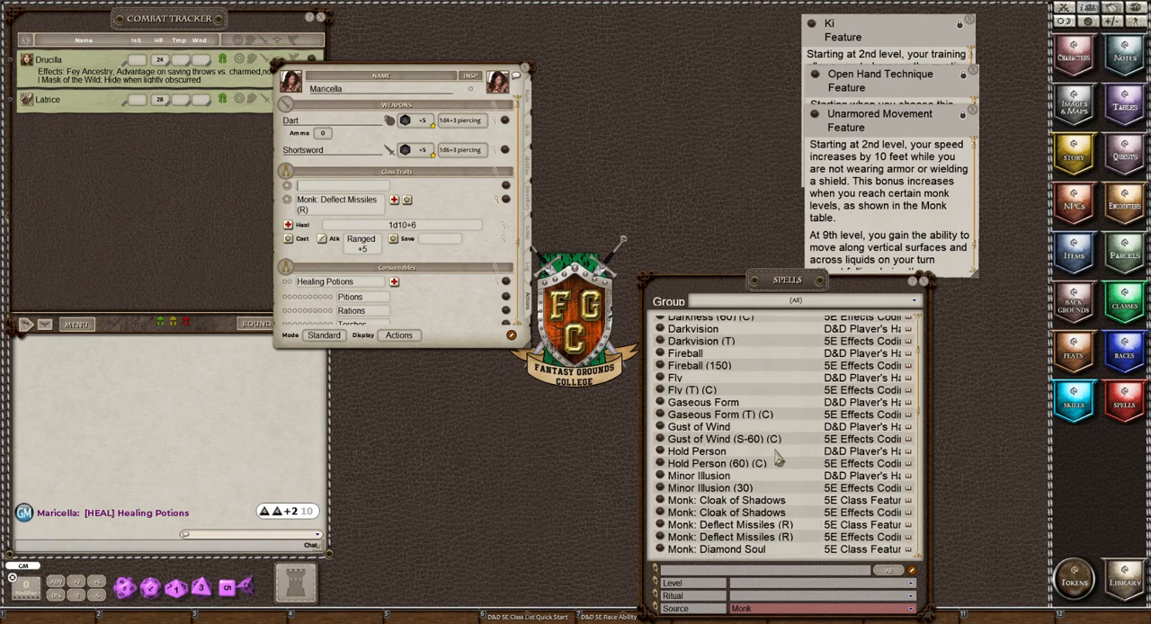
scroll(700, 407, down, 2)
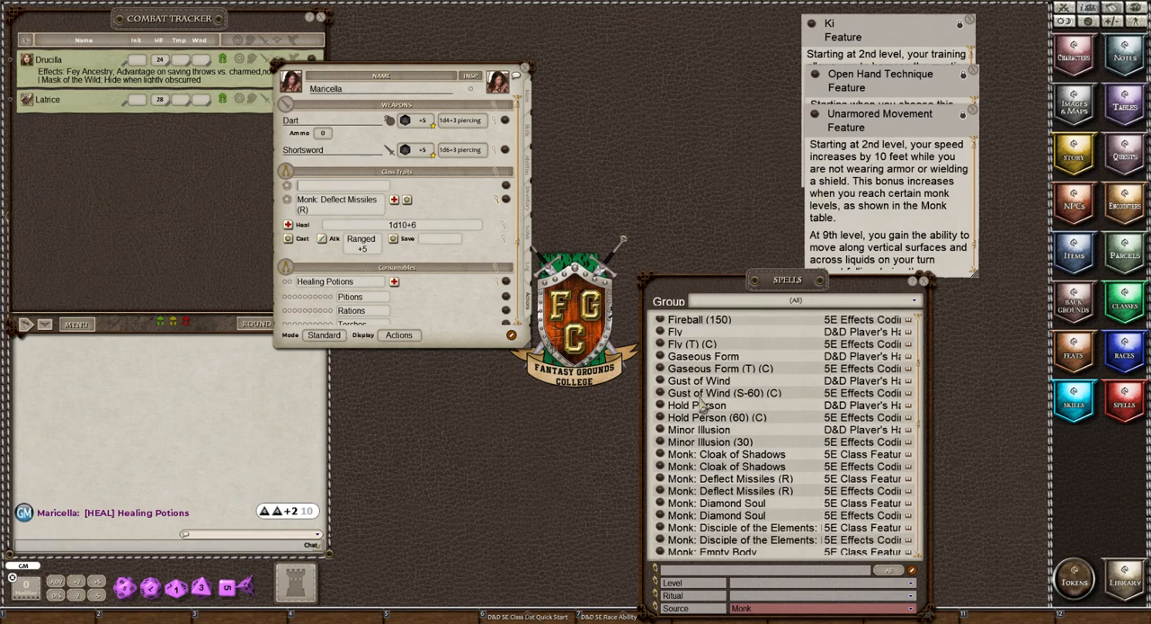
scroll(699, 407, down, 2)
scroll(701, 407, down, 3)
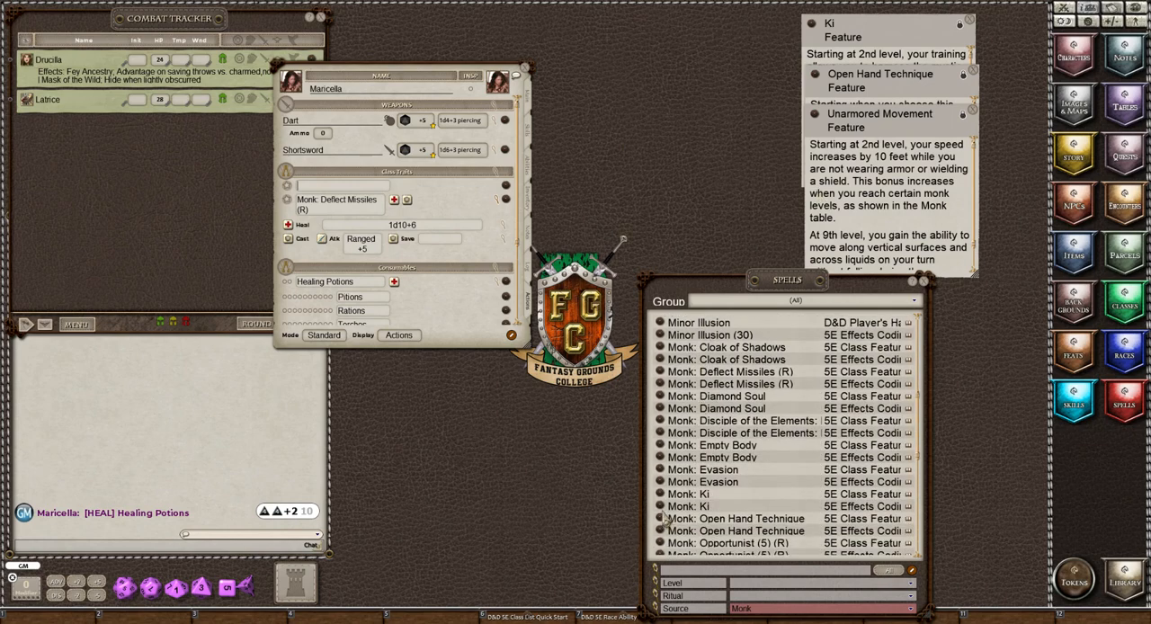
drag(661, 508, 341, 195)
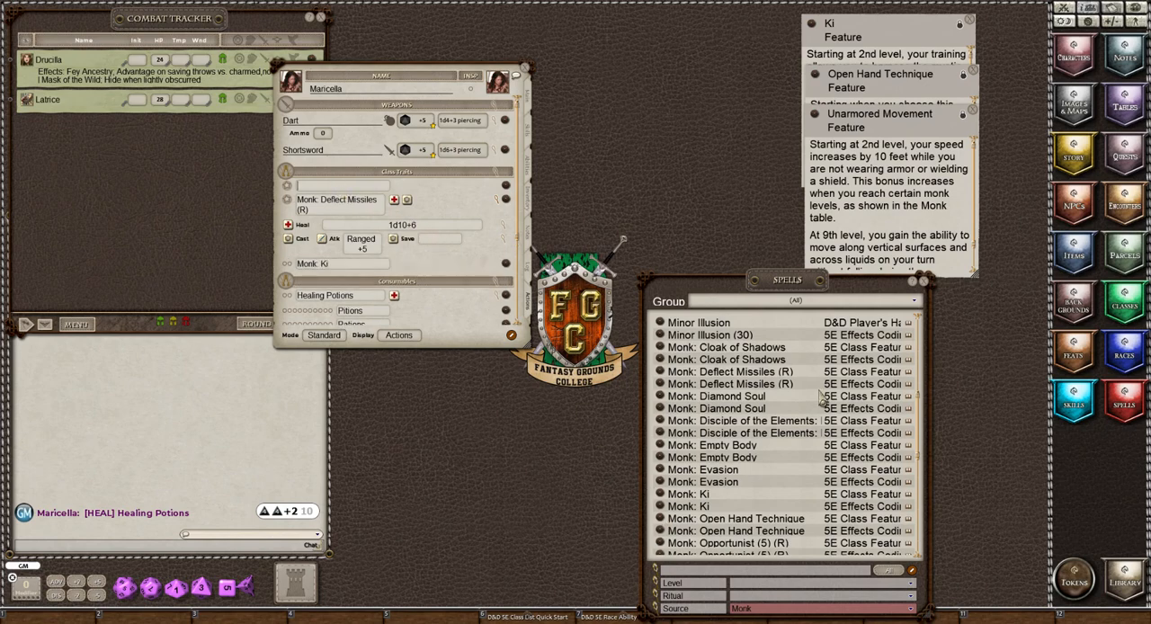
scroll(820, 396, down, 1)
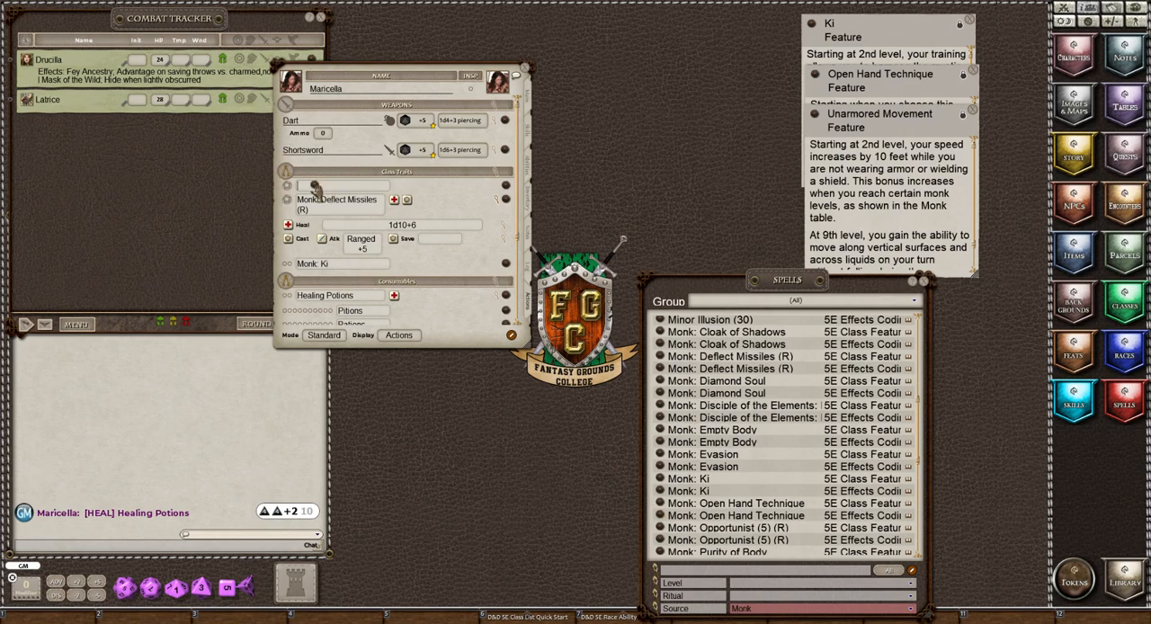
drag(314, 186, 314, 188)
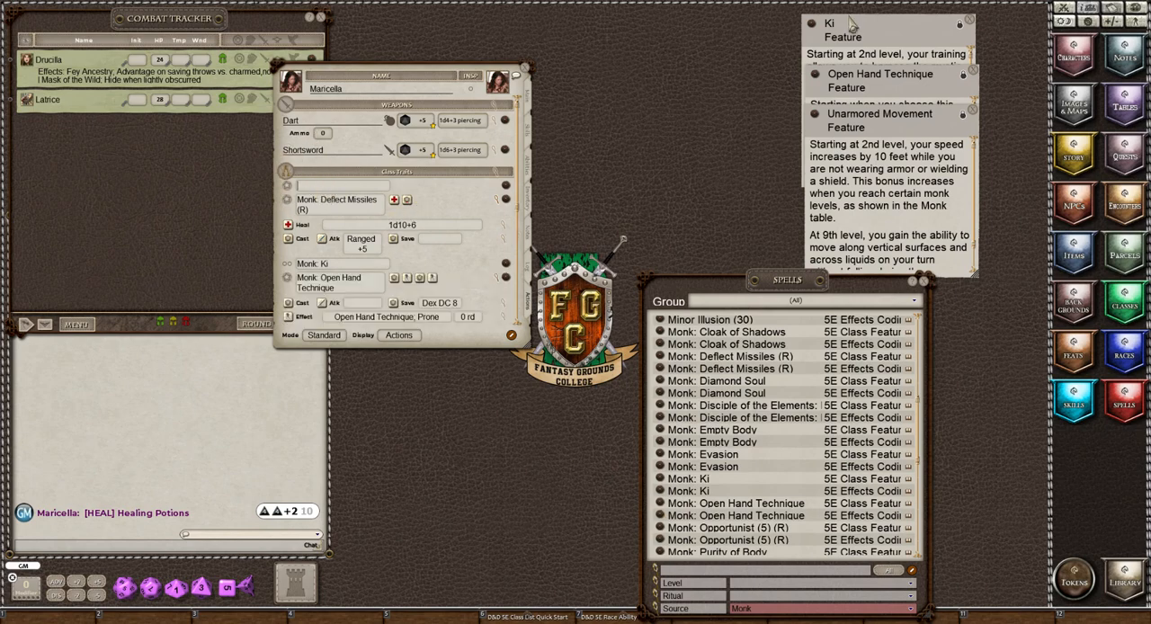
Close the Open Hand Technique and Ki feature notes and move the Unarmored Movement note clear above the Spells list.
click(972, 69)
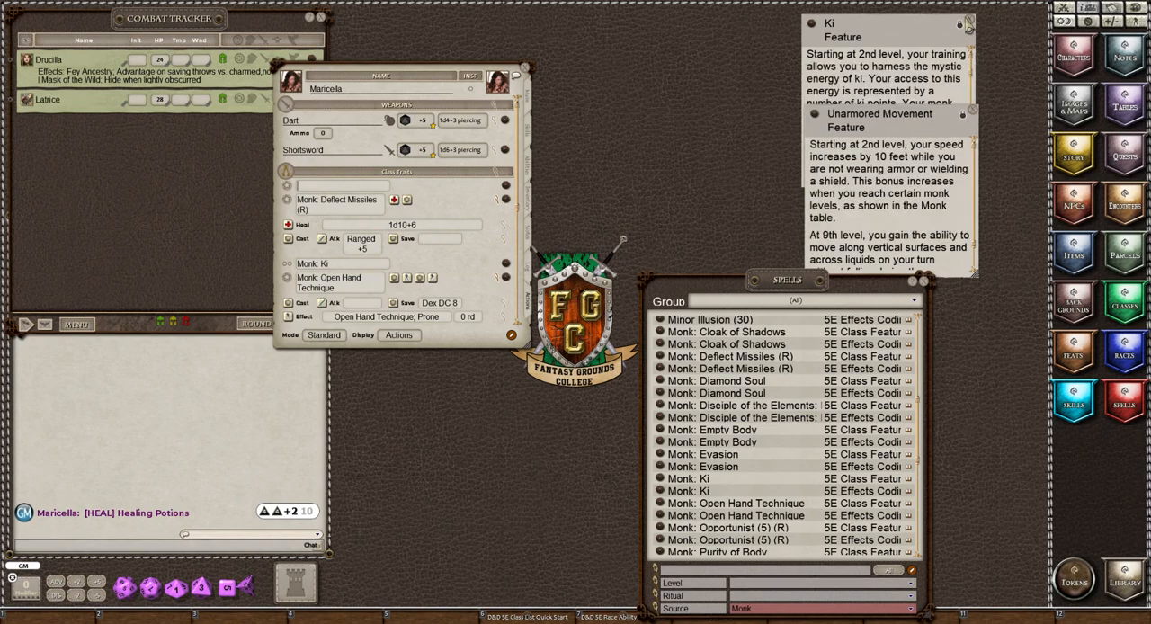
click(969, 21)
drag(896, 130, 754, 54)
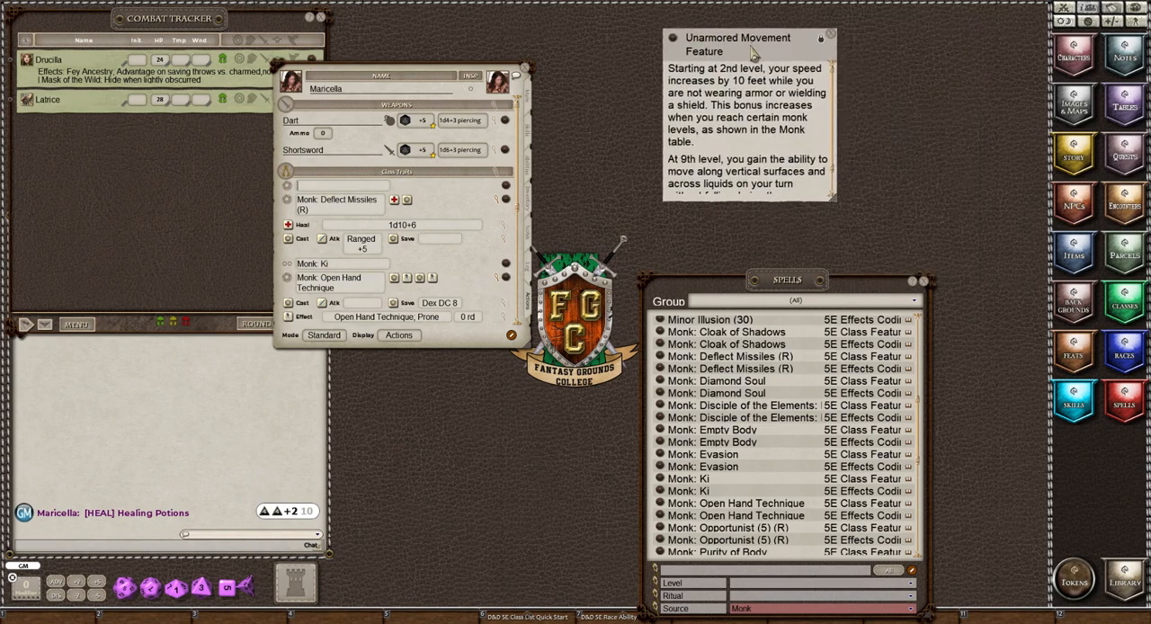
Look through the rest of the Monk-source spell list for an Unarmored Movement entry.
scroll(752, 385, down, 3)
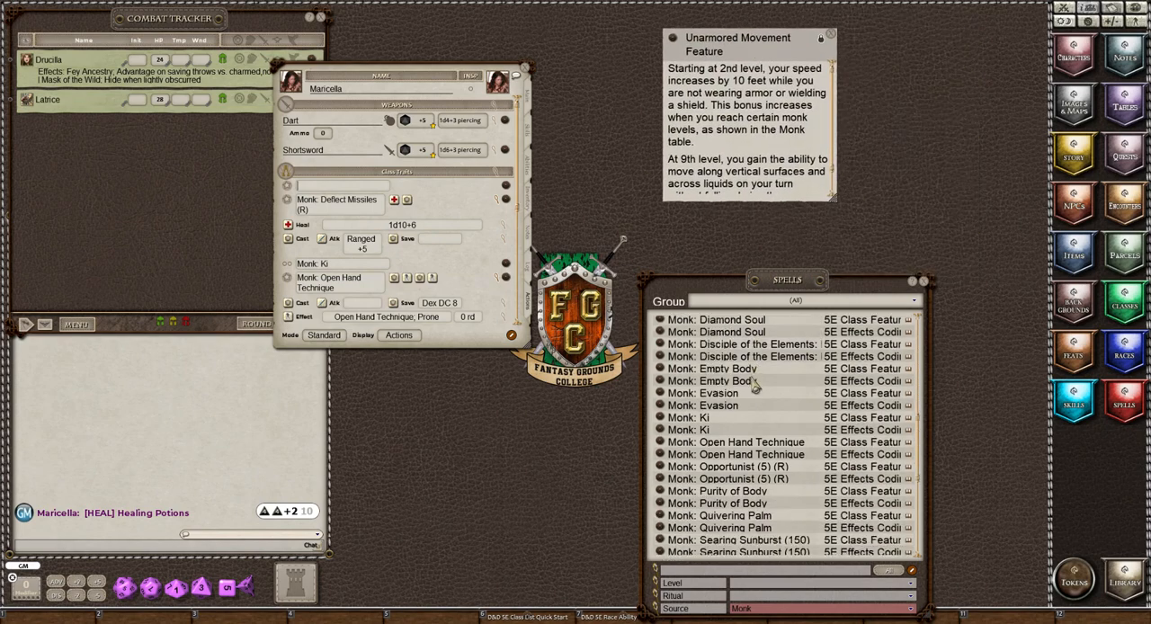
scroll(755, 385, down, 6)
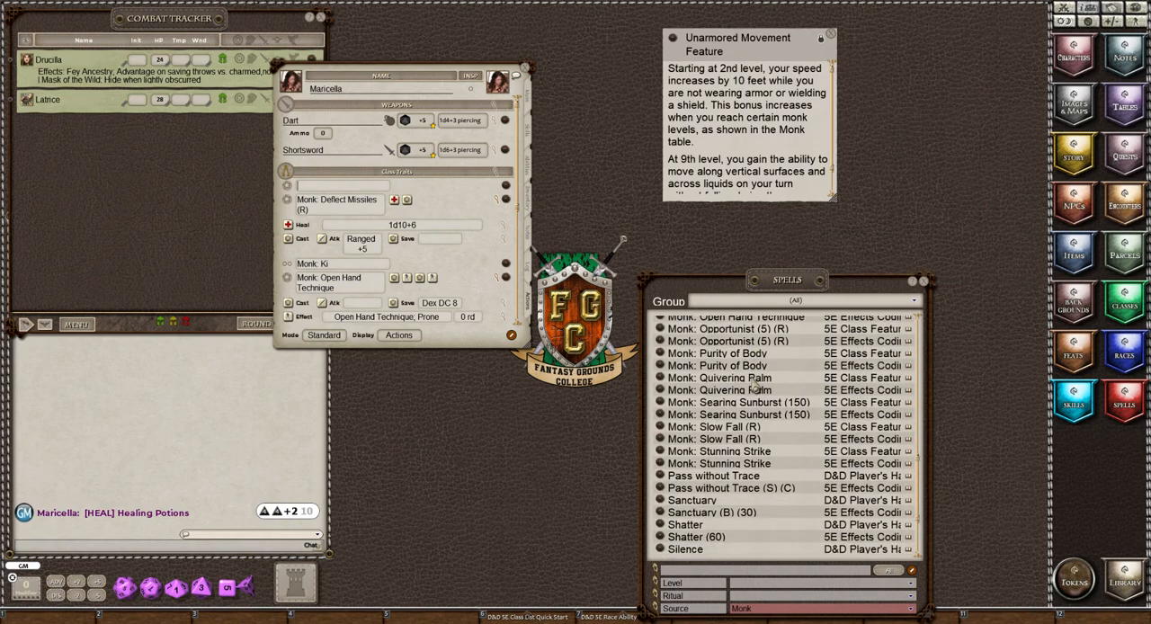
scroll(756, 385, down, 5)
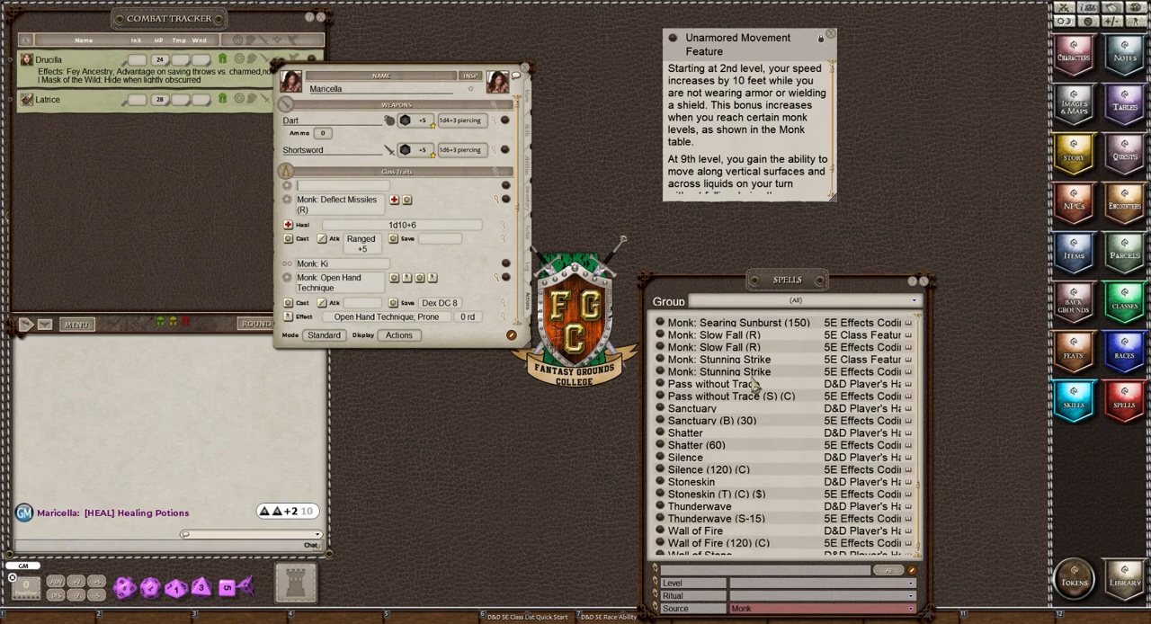
scroll(754, 385, down, 1)
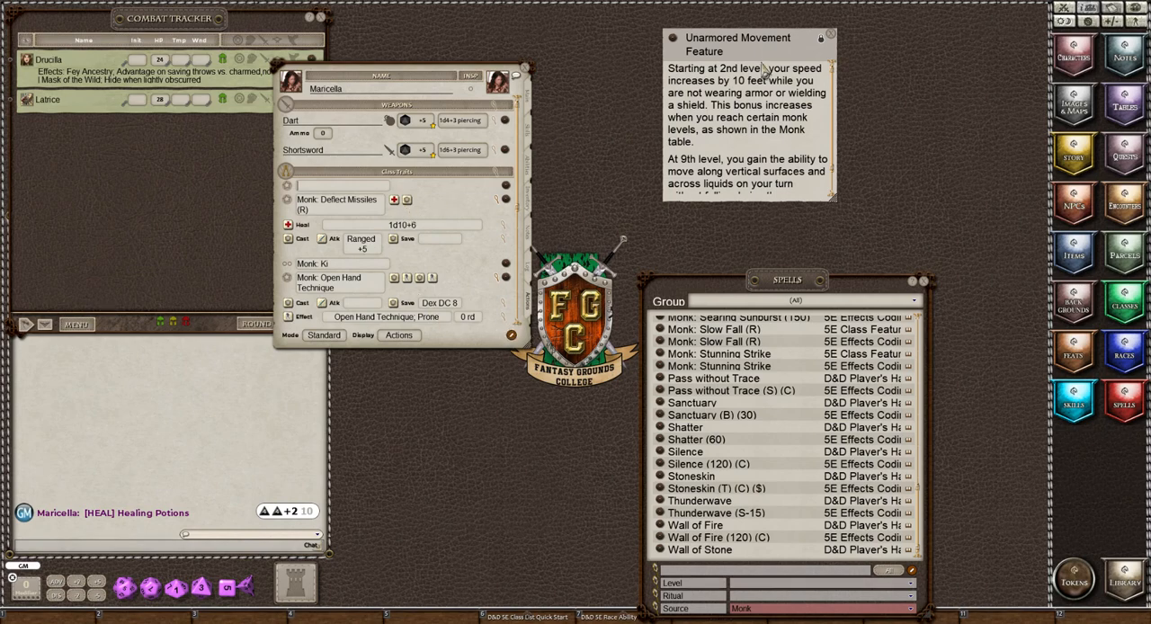
Close the Unarmored Movement feature note and look back up through the Monk-source entries in the Spells list.
click(830, 37)
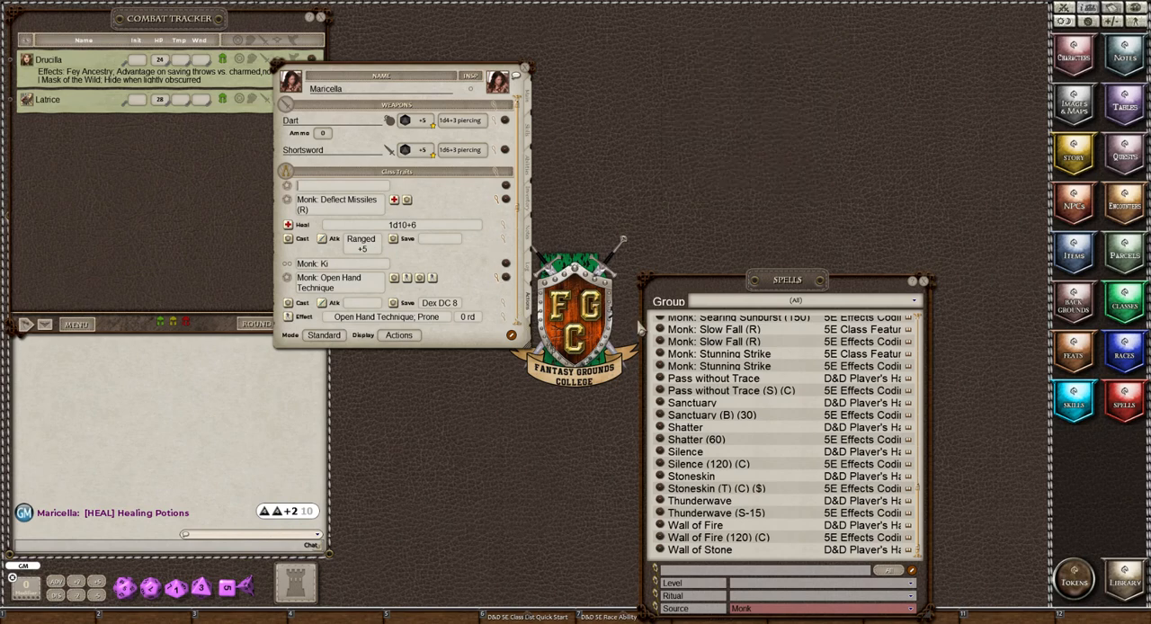
scroll(771, 409, up, 1)
scroll(770, 407, up, 5)
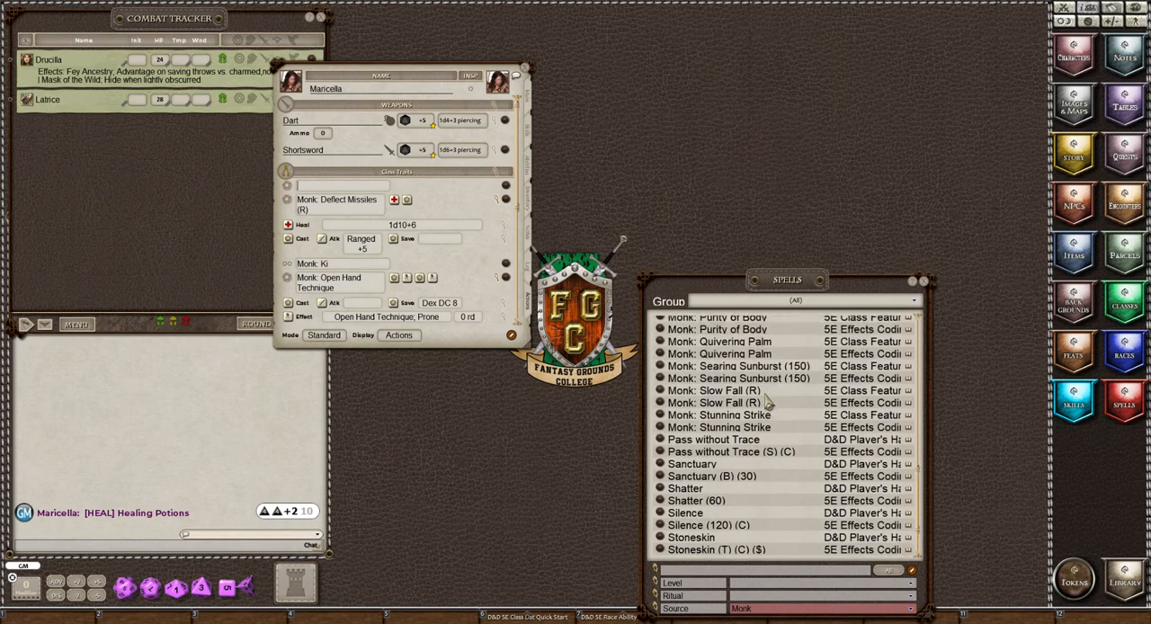
scroll(769, 405, up, 6)
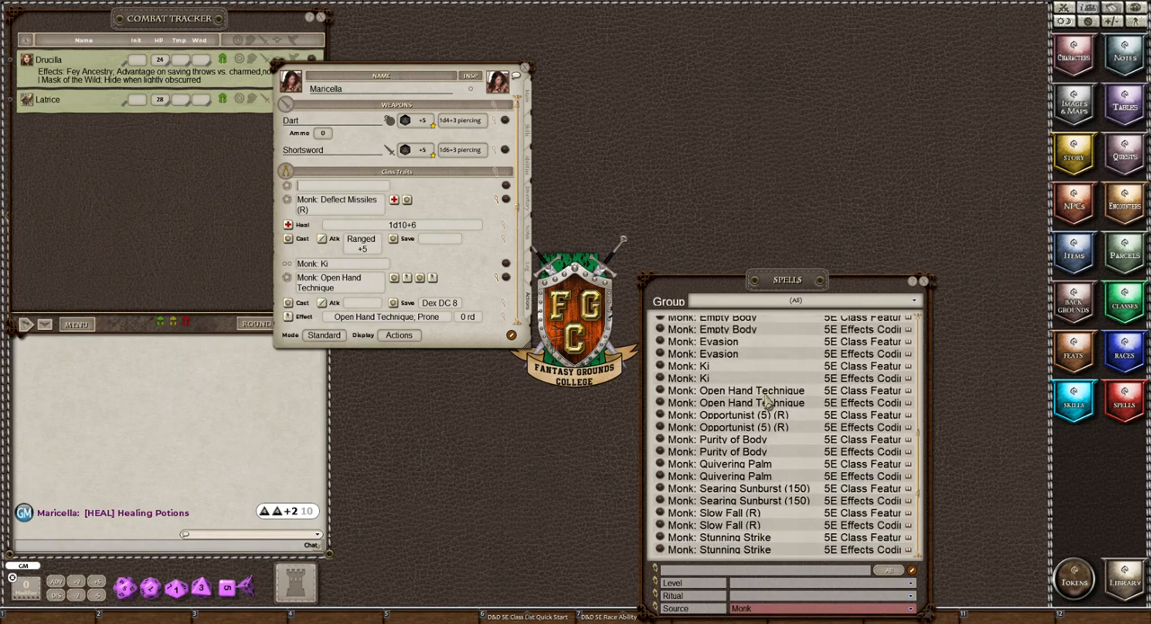
scroll(769, 405, up, 3)
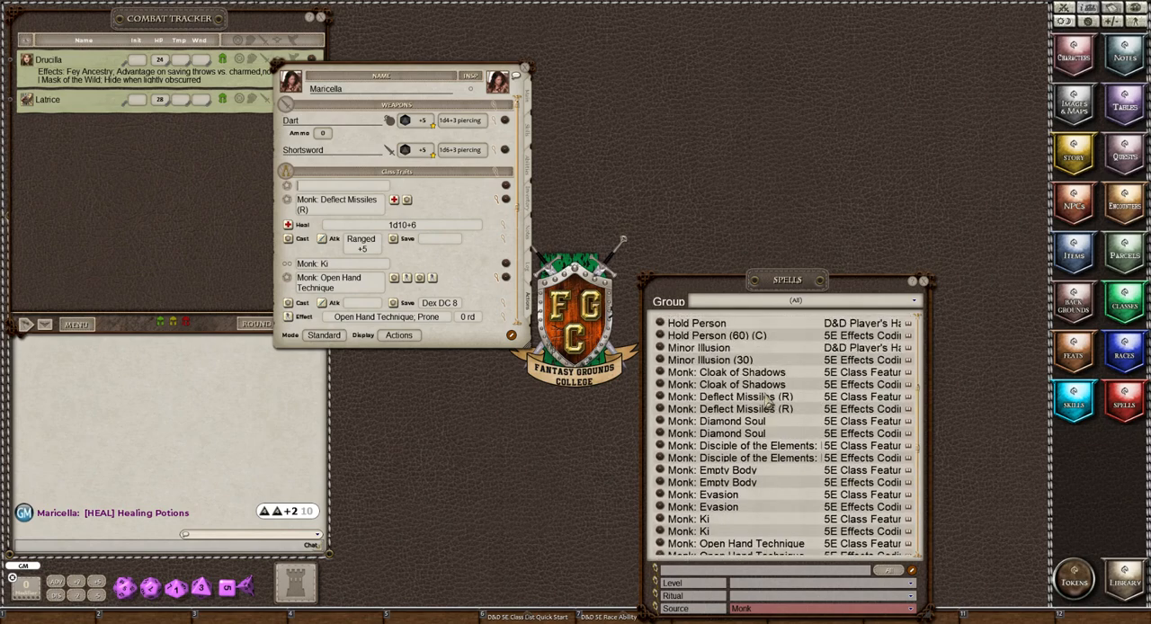
scroll(768, 405, up, 2)
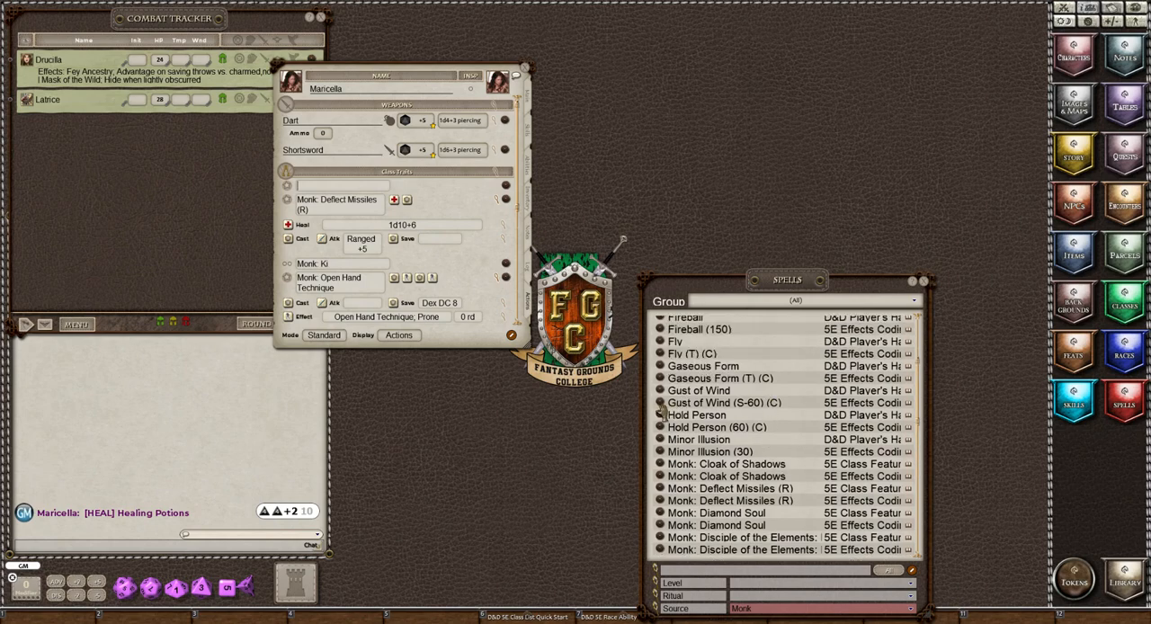
Read the Gust of Wind (S-60) (C) spell description through to its source classes and close it.
click(660, 405)
scroll(576, 333, down, 5)
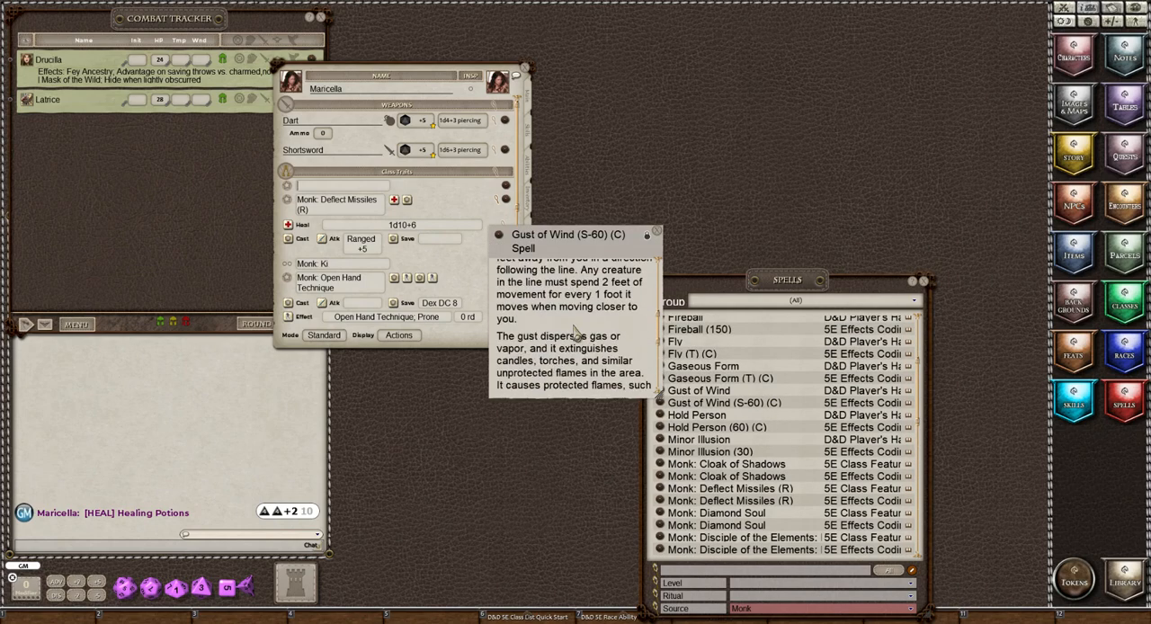
scroll(575, 333, down, 4)
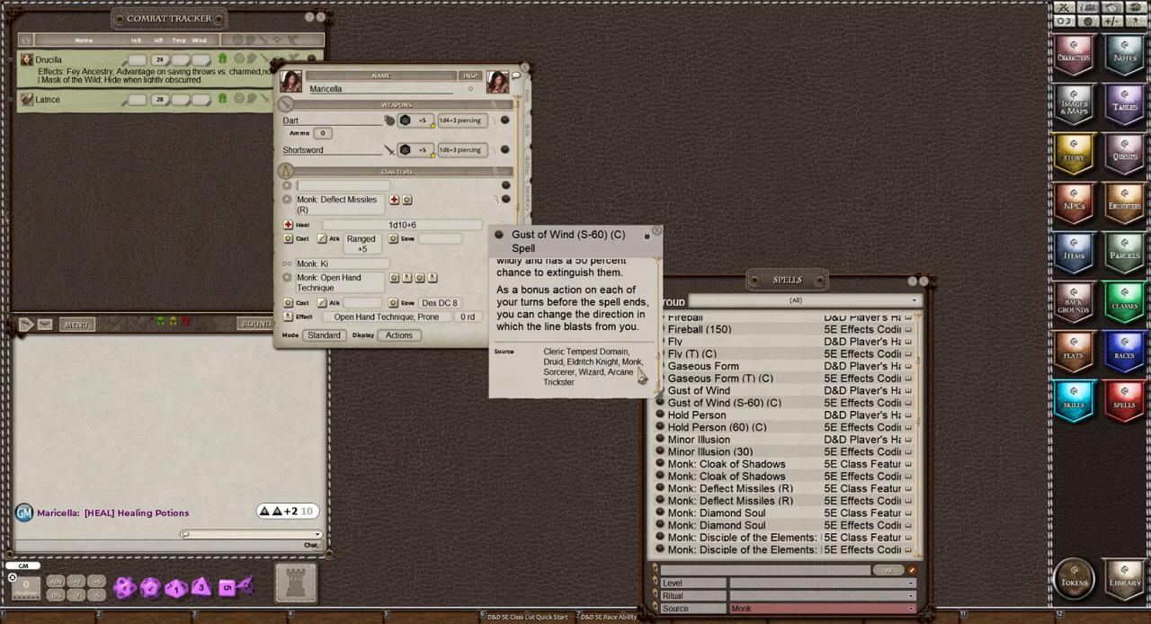
click(657, 234)
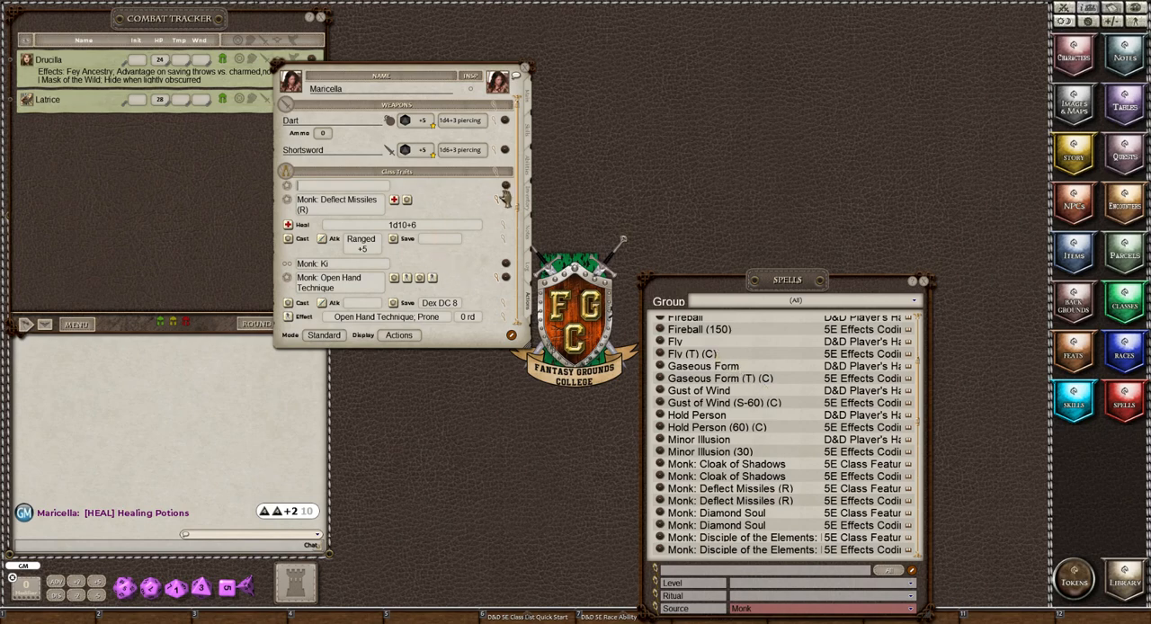
Delete the blank entry from the Class Traits group and collapse the action details of Deflect Missiles and Open Hand Technique.
click(511, 335)
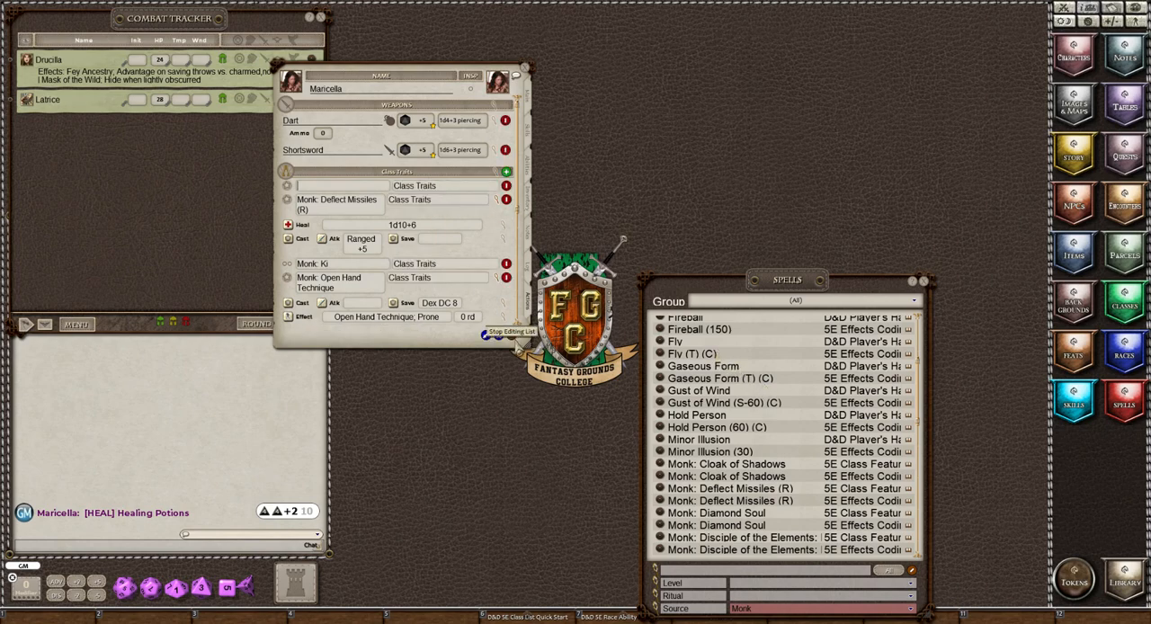
click(507, 189)
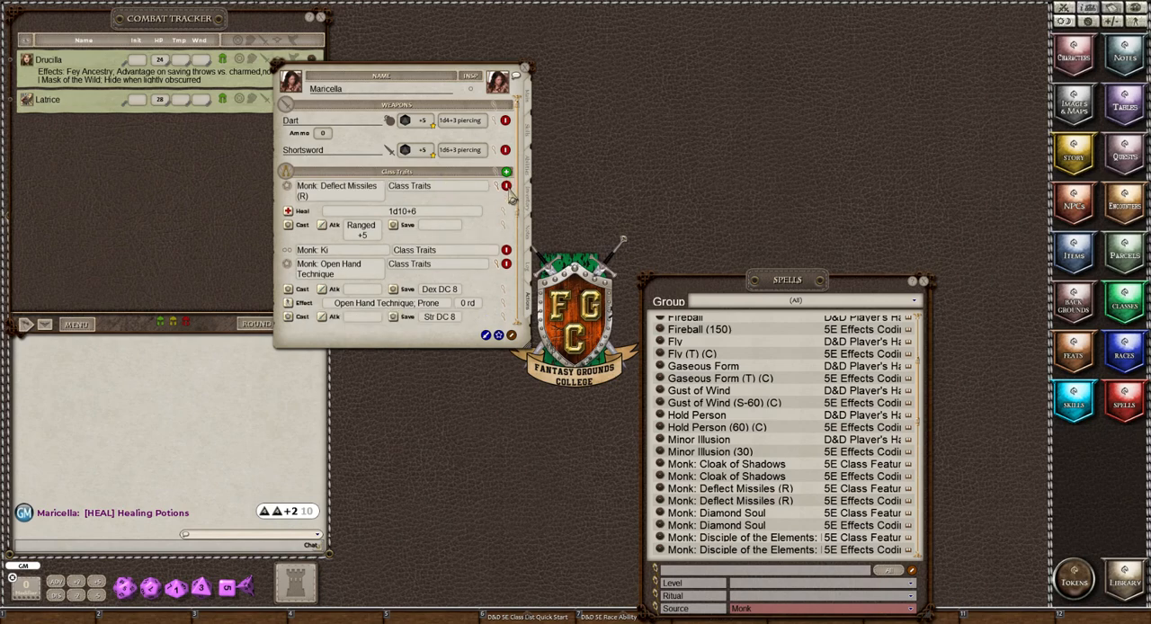
click(512, 334)
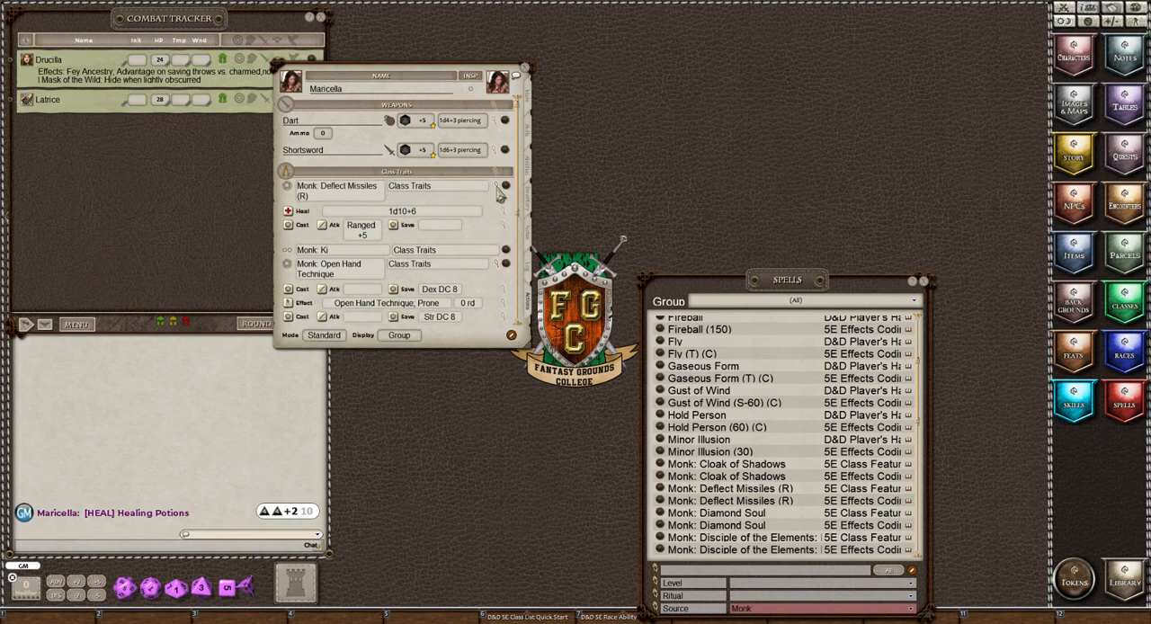
click(497, 187)
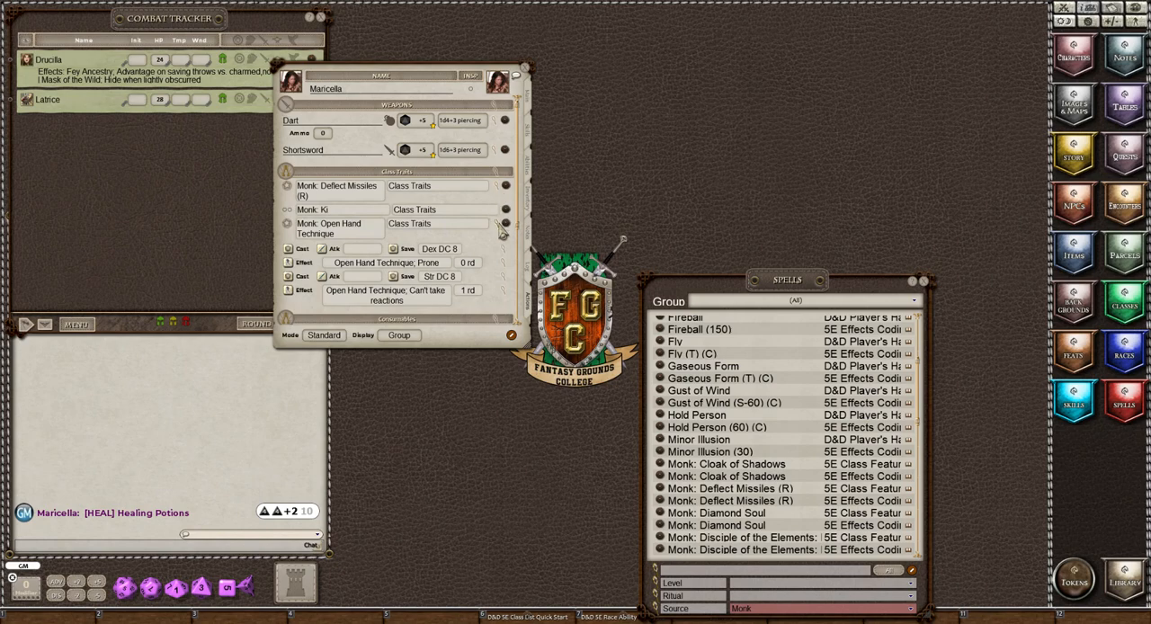
click(498, 224)
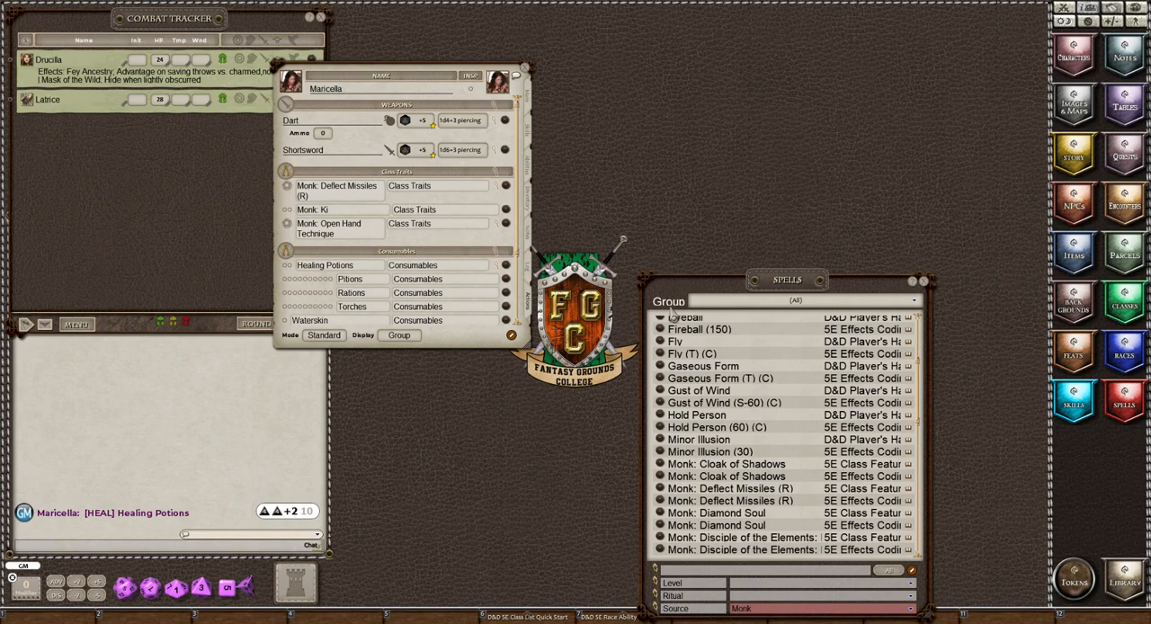
Read the Monk: Evasion entry and check the remaining Monk-source spells for features available at Maricella's level.
scroll(791, 379, down, 1)
scroll(791, 378, down, 3)
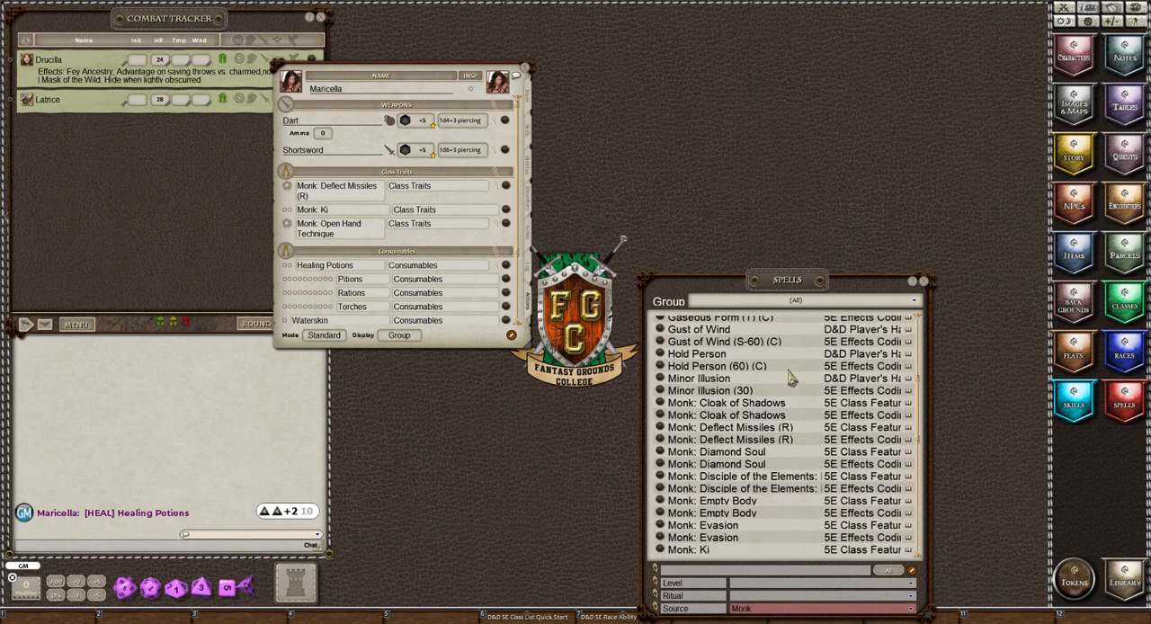
scroll(790, 379, down, 1)
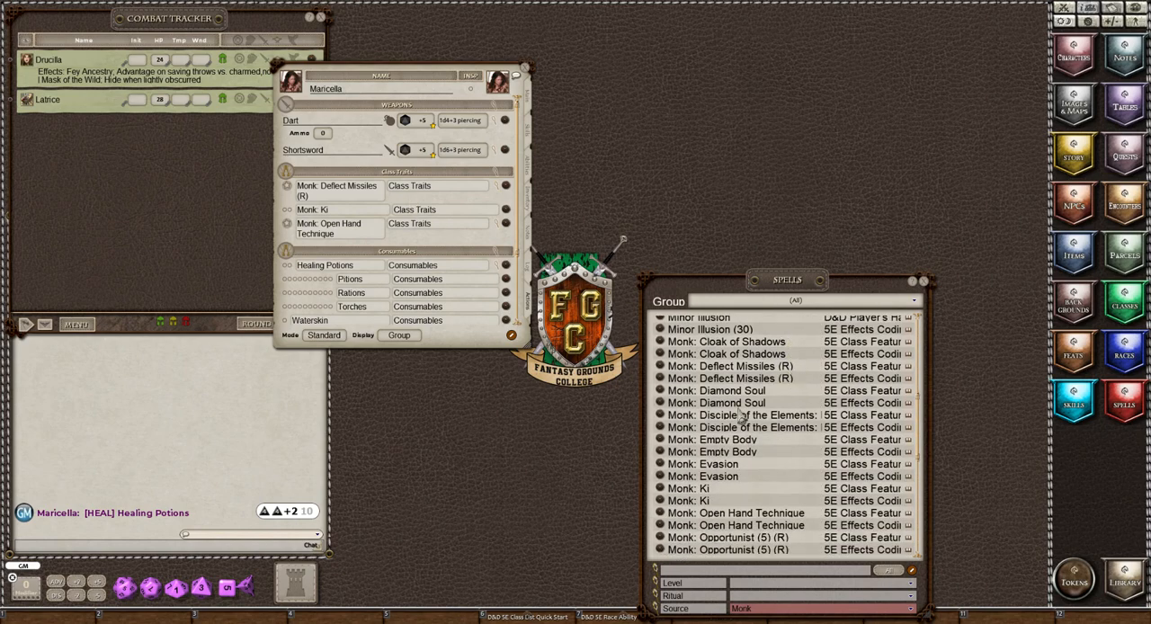
click(660, 465)
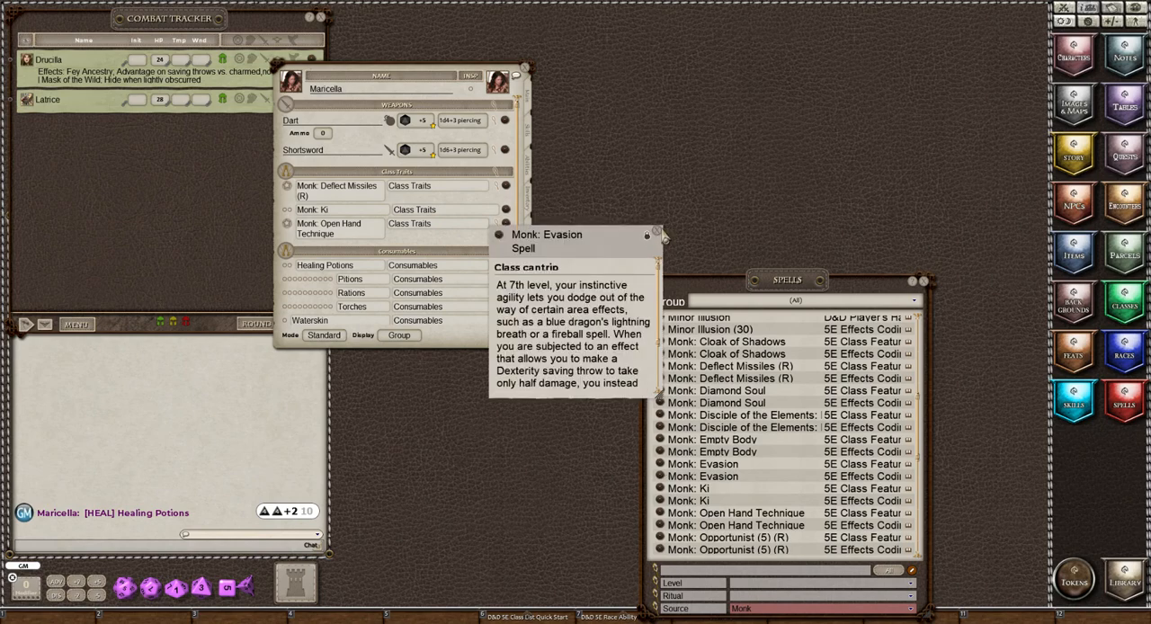
click(657, 231)
scroll(765, 438, down, 2)
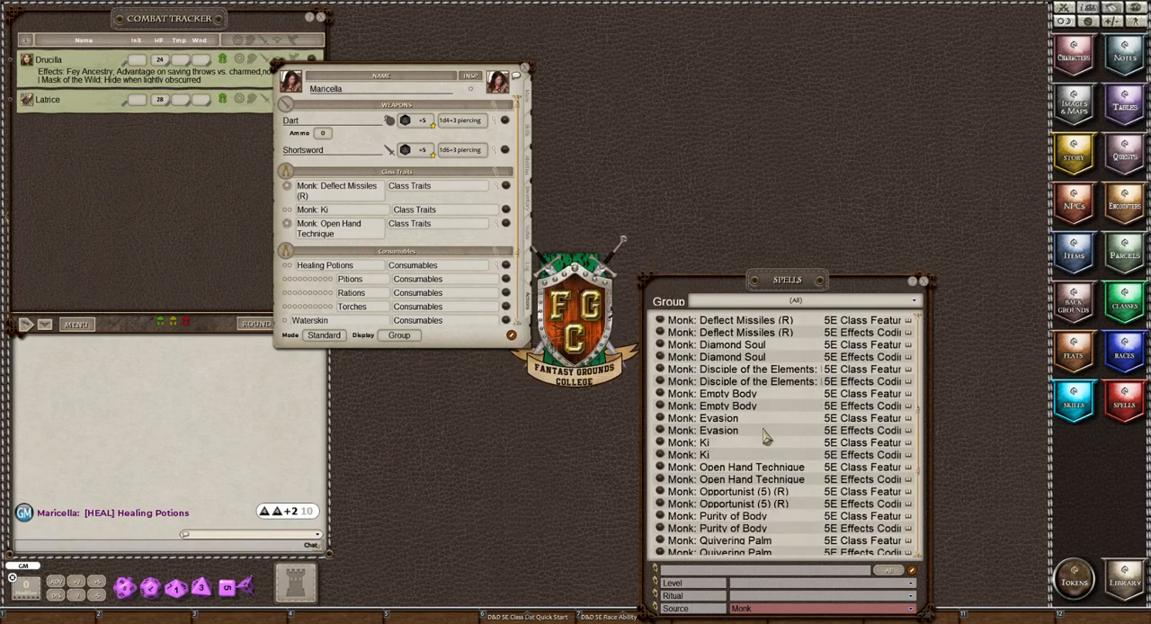
scroll(765, 438, down, 5)
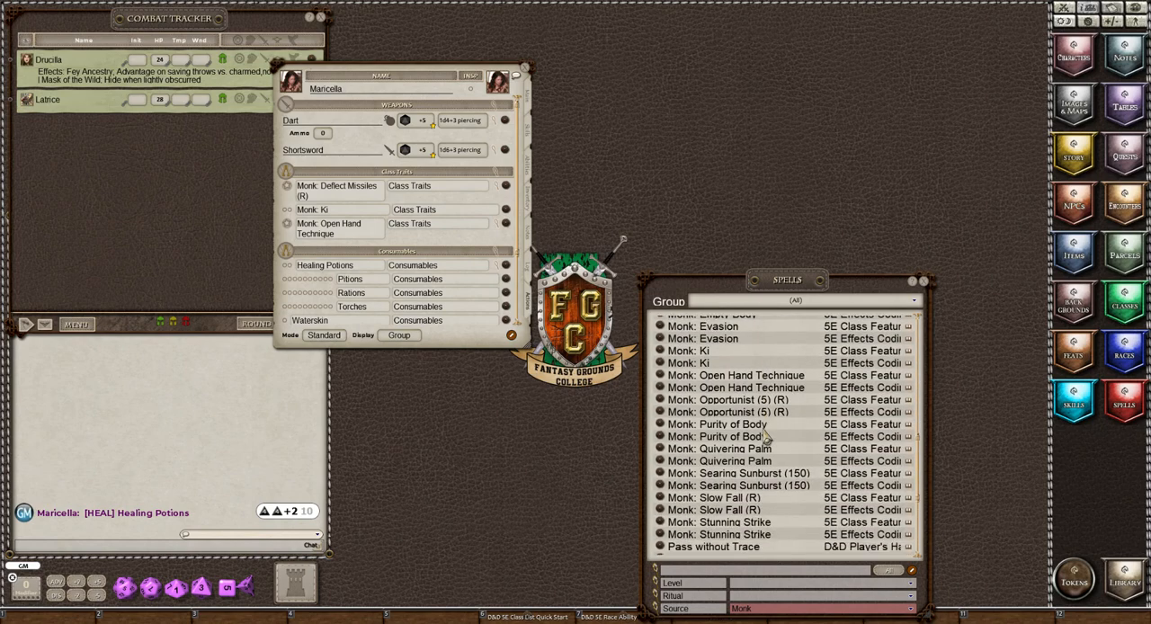
scroll(765, 438, down, 2)
scroll(765, 438, down, 5)
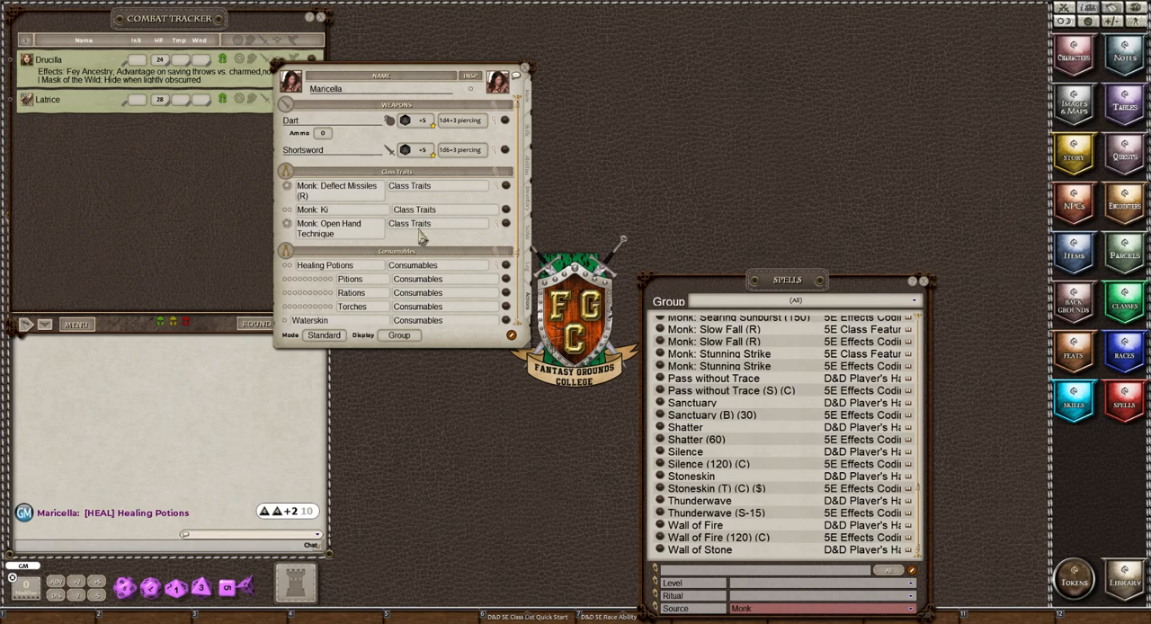
Review Maricella's action groups and features, and check the dart quantity in her equipment inventory.
scroll(422, 237, down, 2)
scroll(425, 238, down, 4)
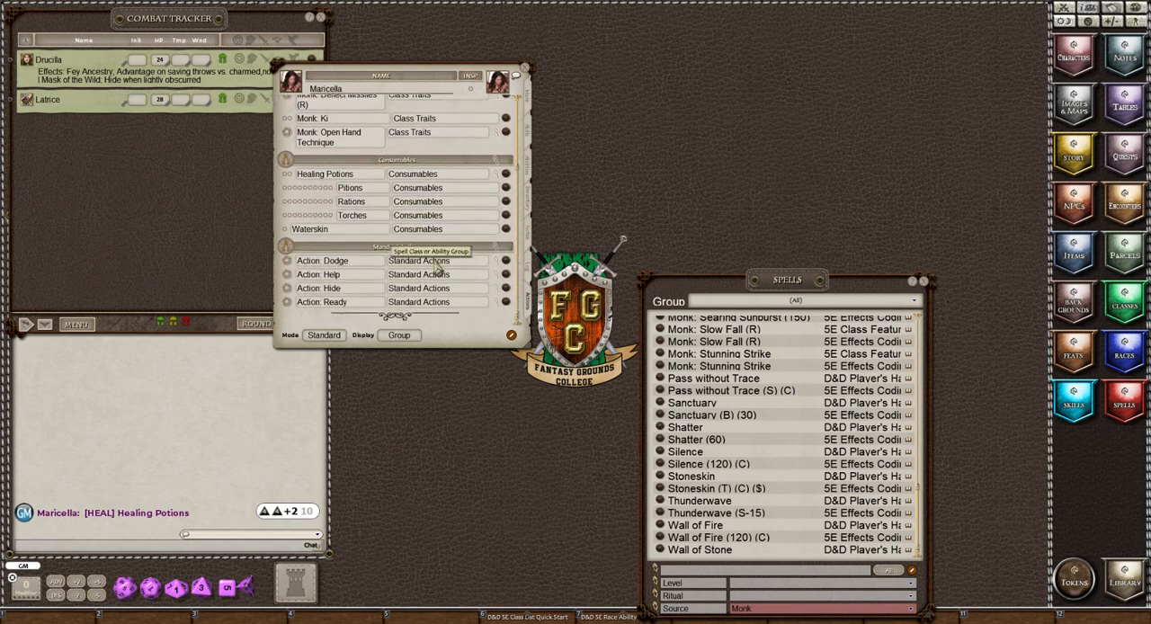
scroll(416, 279, up, 6)
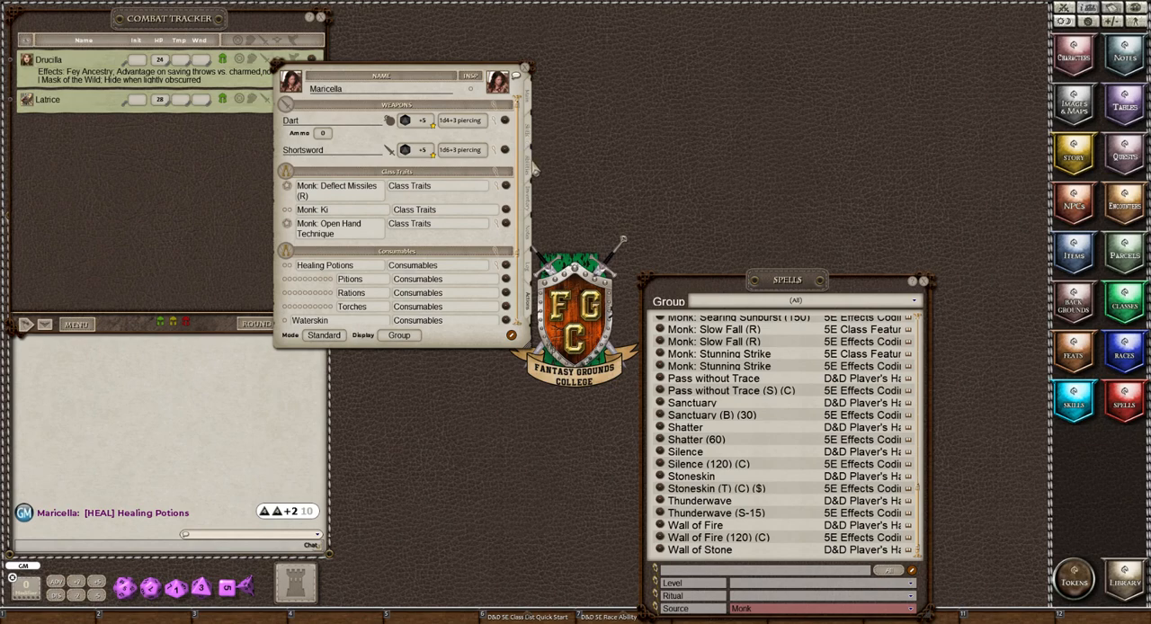
click(531, 176)
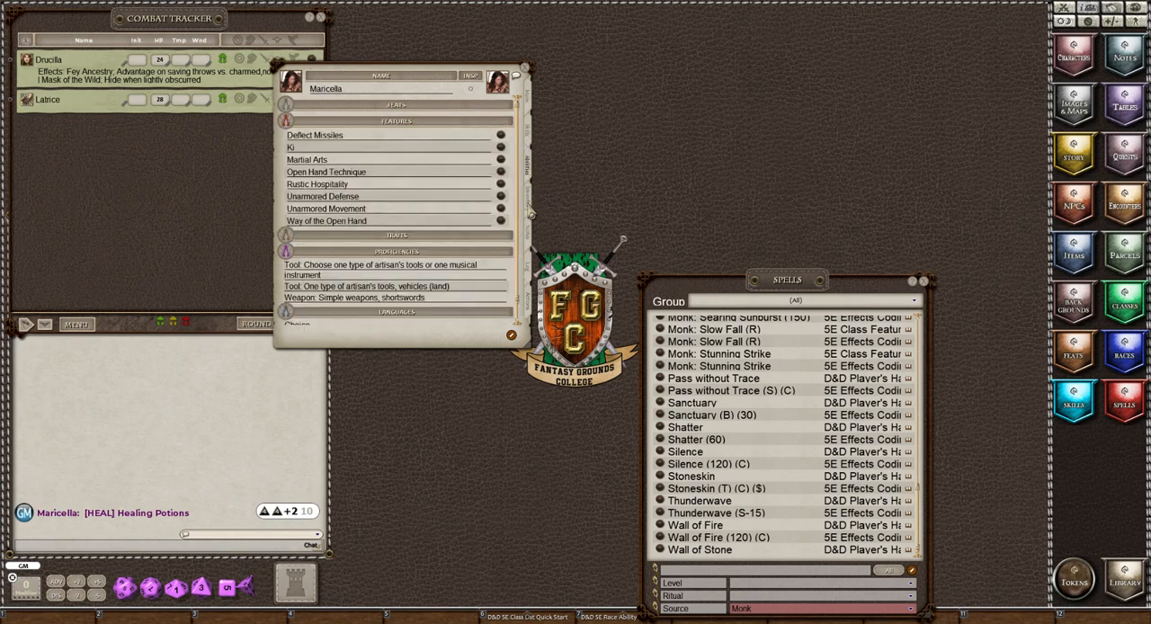
click(531, 212)
scroll(405, 225, up, 2)
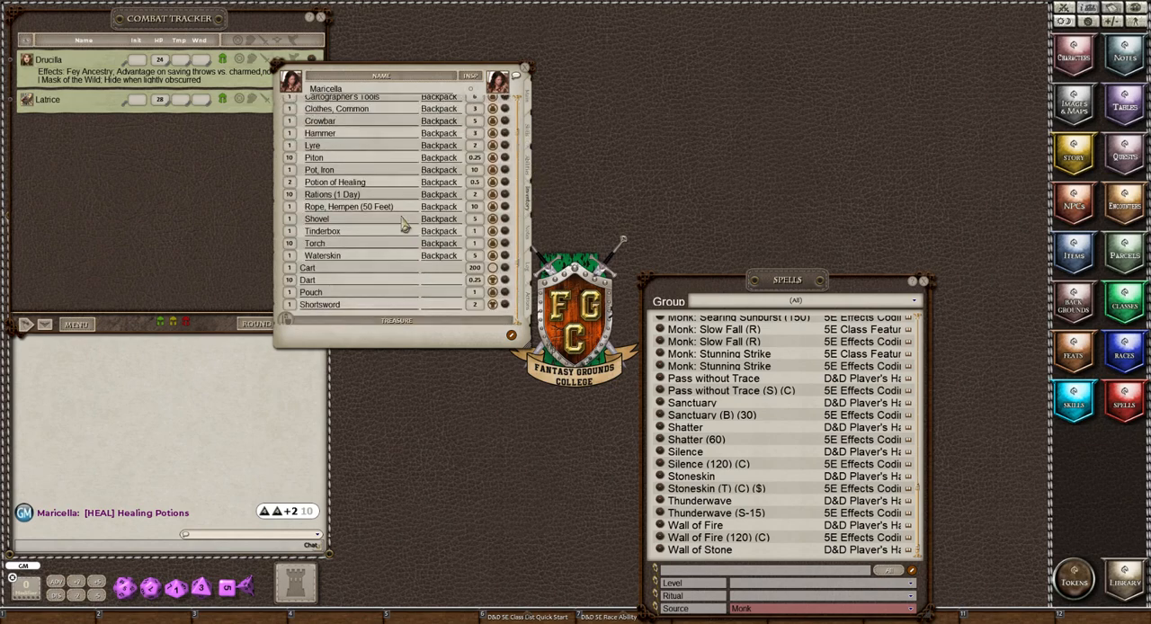
scroll(405, 224, up, 2)
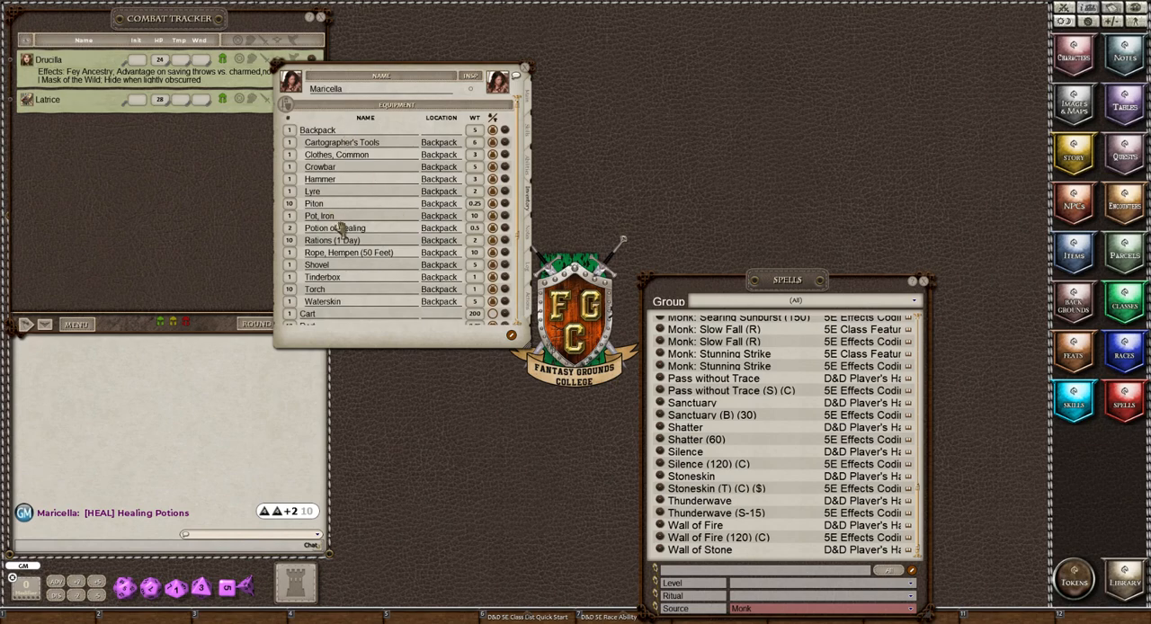
scroll(325, 316, down, 3)
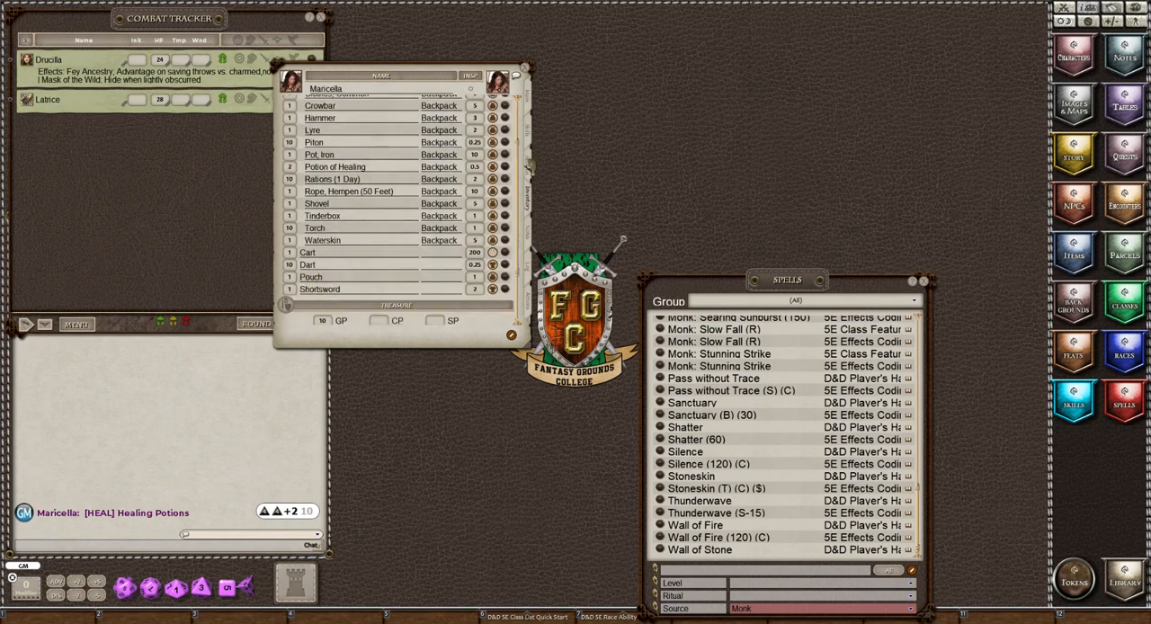
Set the Dart's ammo to 10 and cycle its weapon type through Melee and Ranged.
click(527, 306)
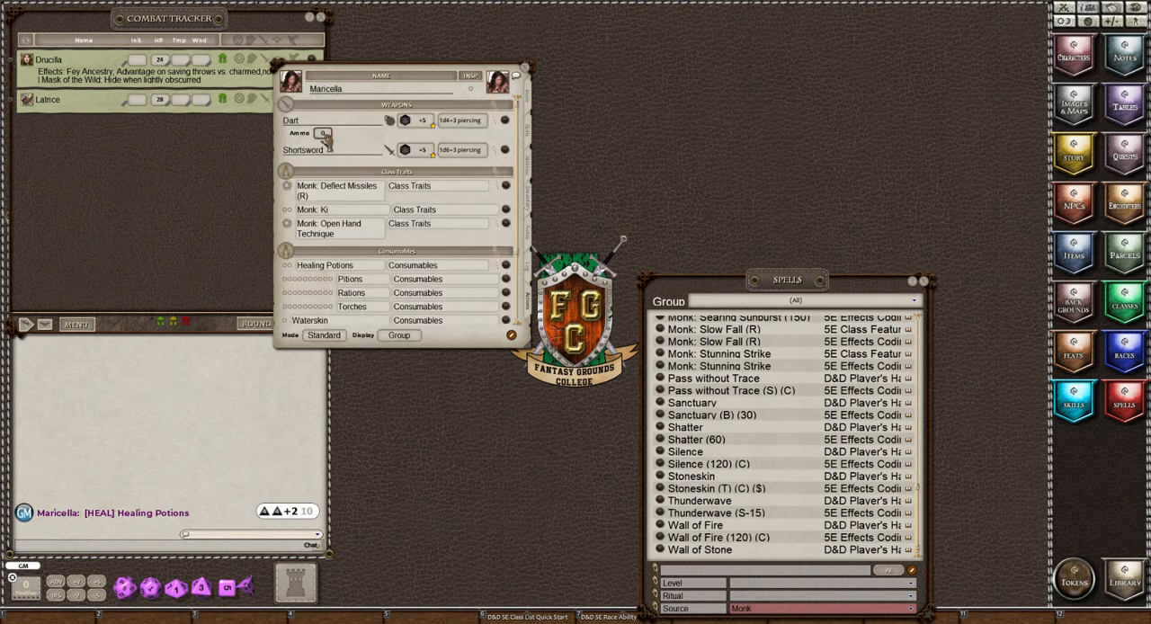
text(0)
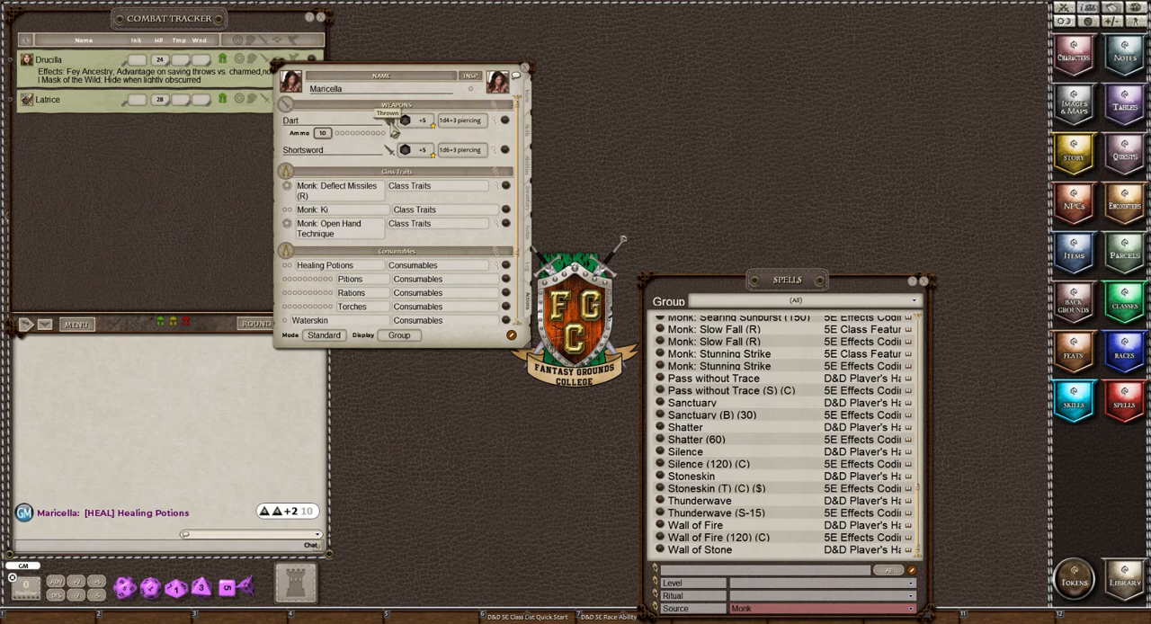
click(393, 126)
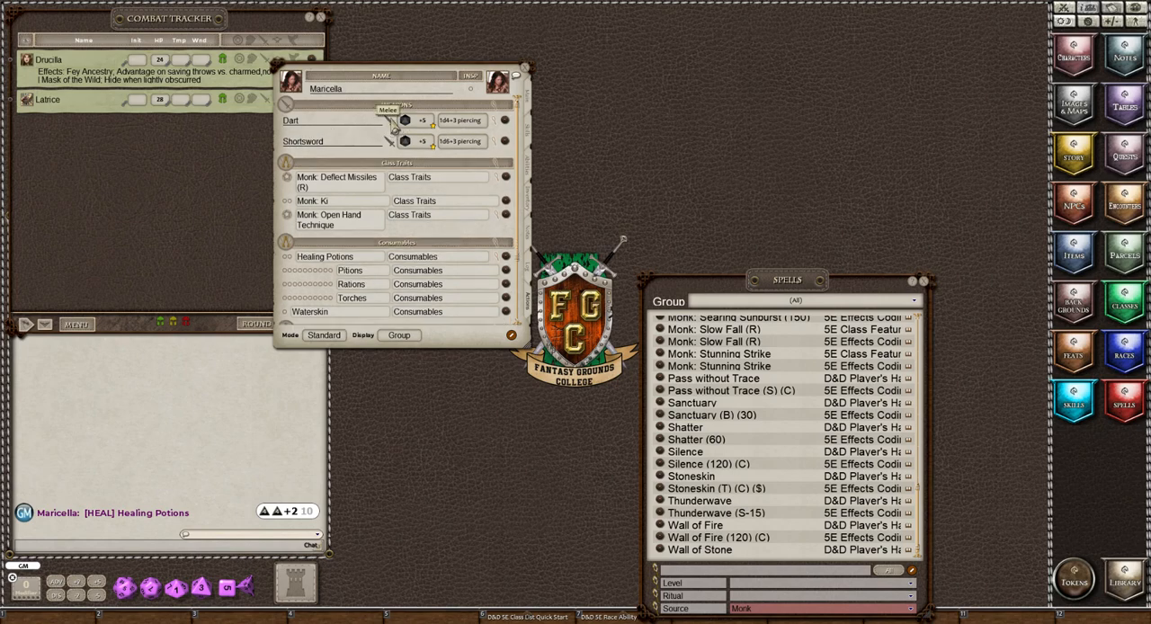
click(393, 126)
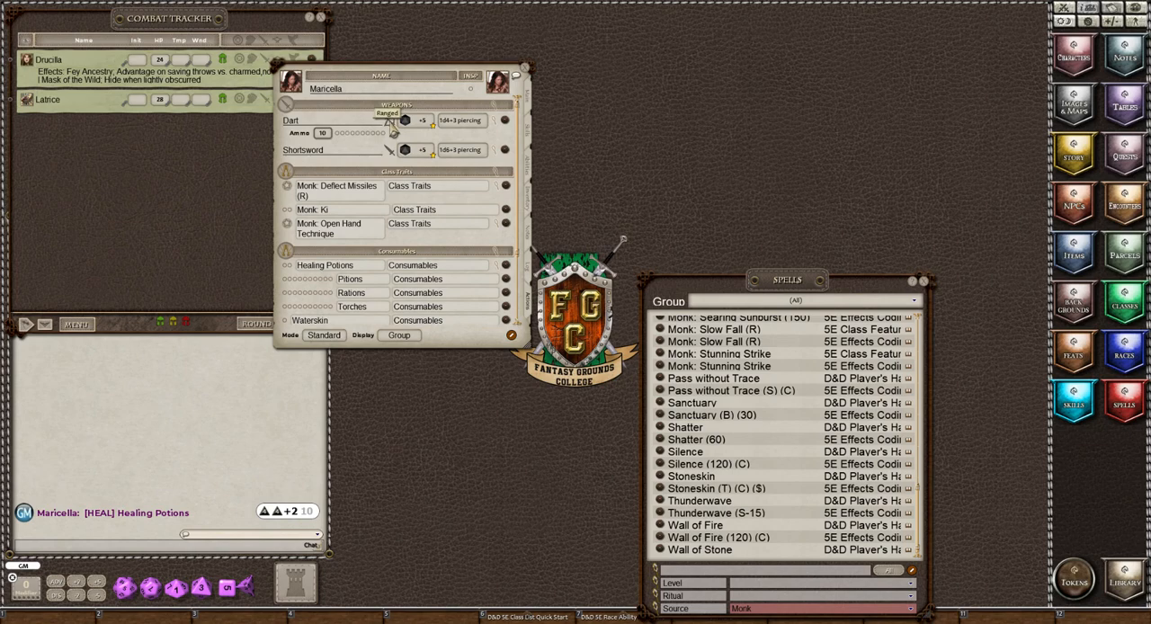
click(392, 125)
Look over Maricella's main details, skills and features, and close the Spells list.
click(529, 99)
click(530, 139)
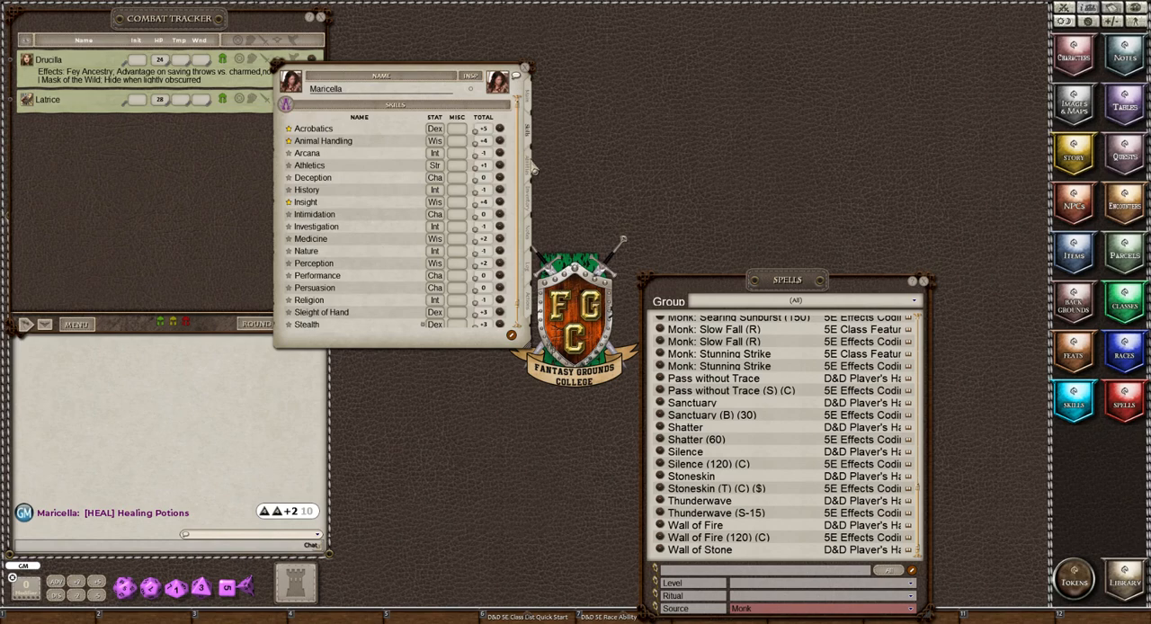
click(529, 163)
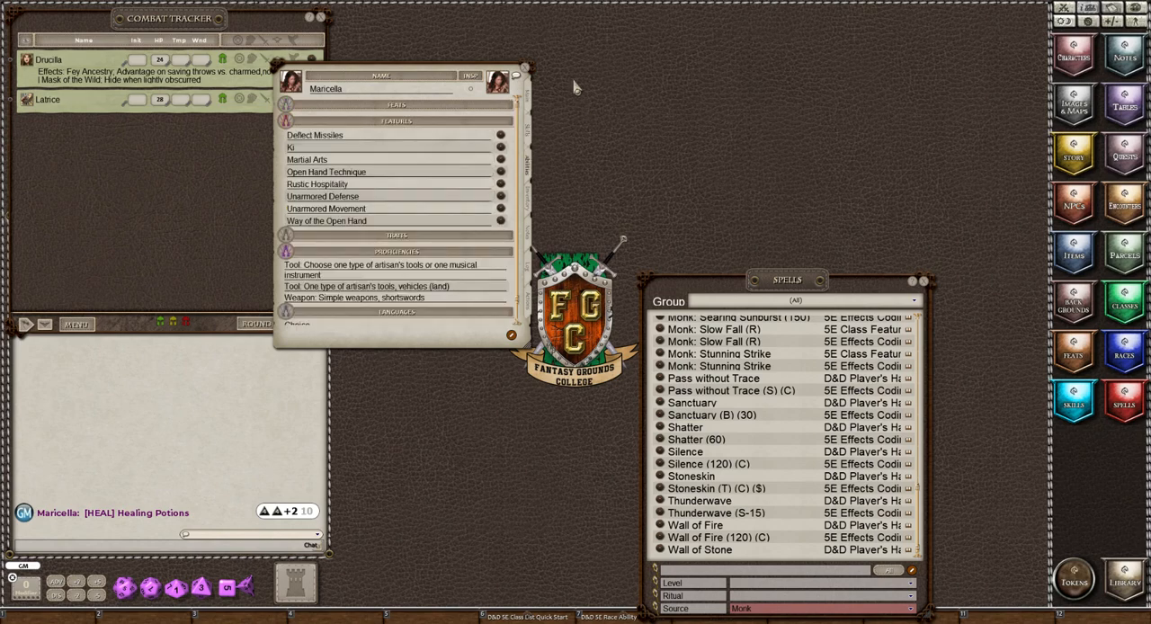
click(925, 282)
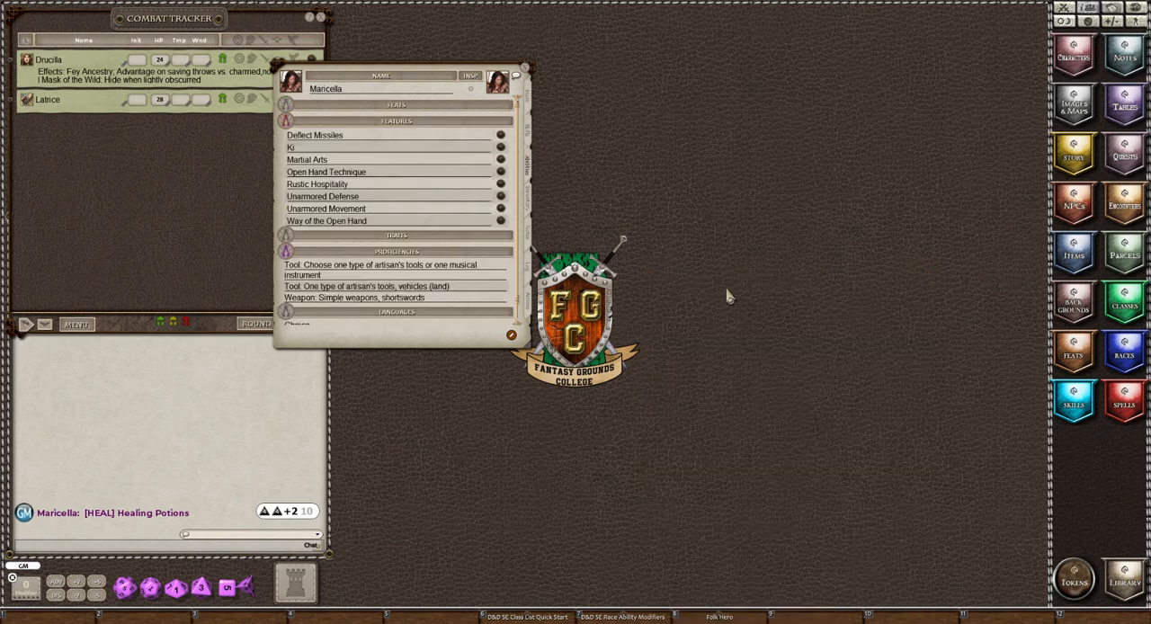